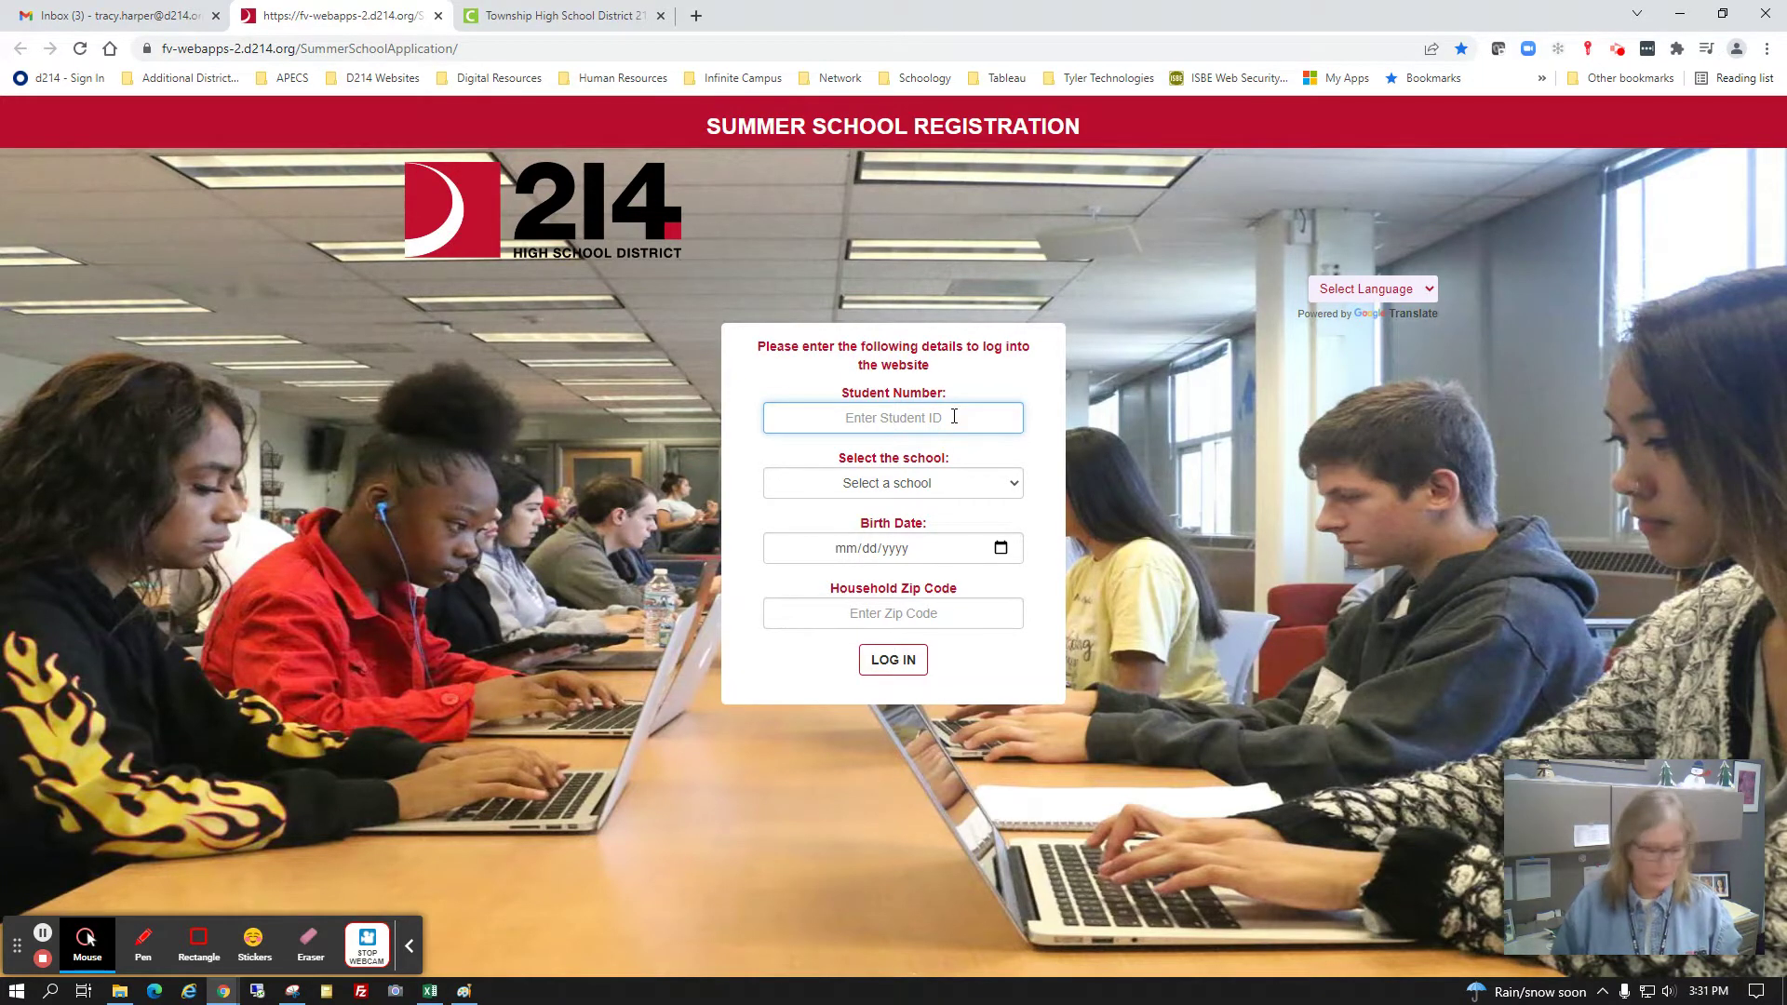
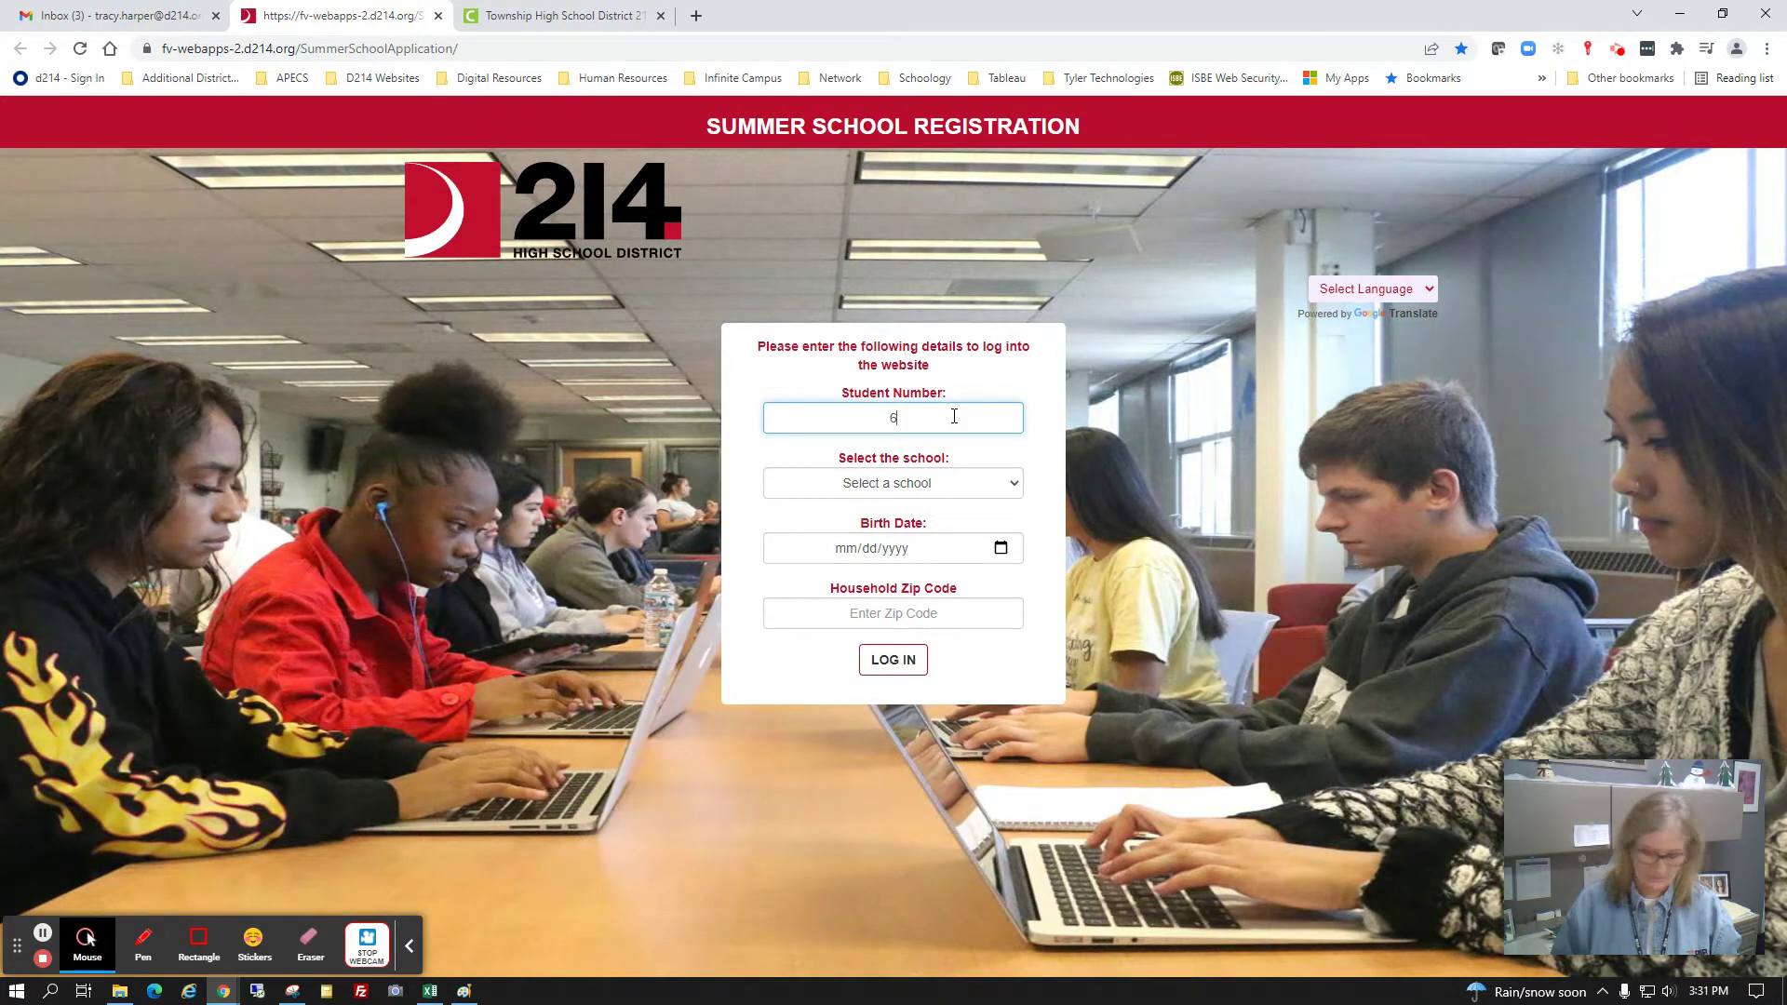
# Step: Enter the student's student number and select Wheeling High School as the school
pyautogui.press('BackSpace')
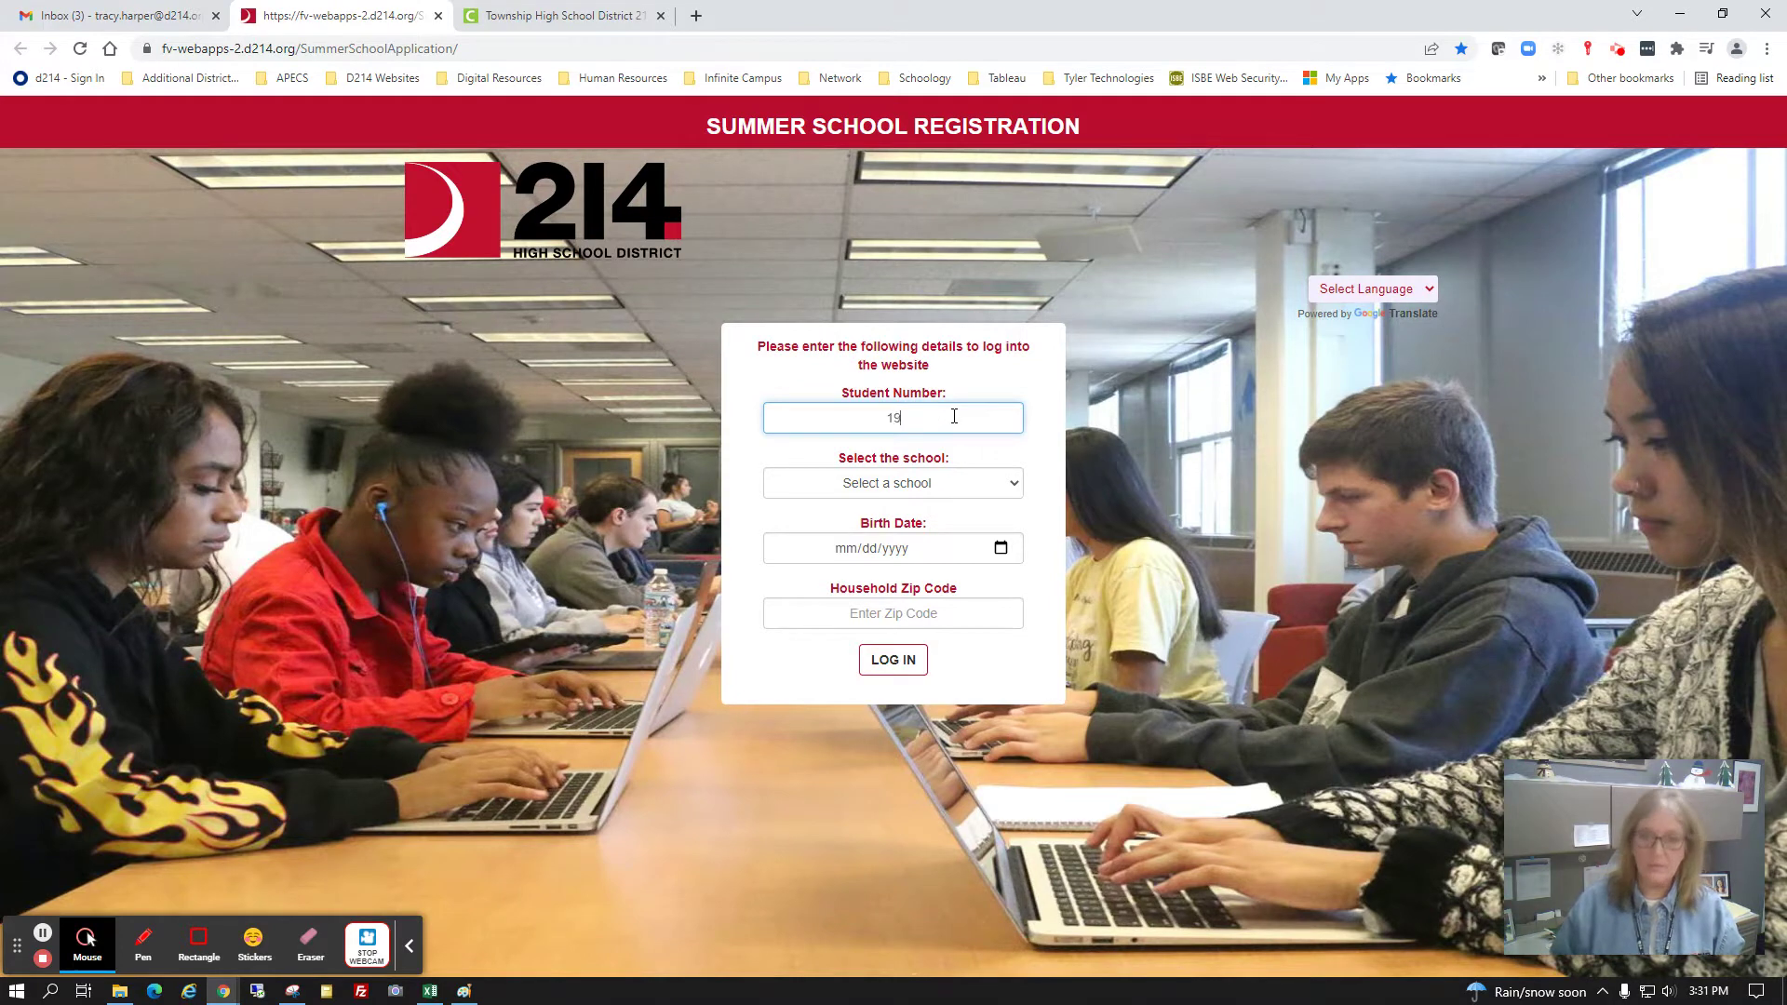
pyautogui.click(926, 484)
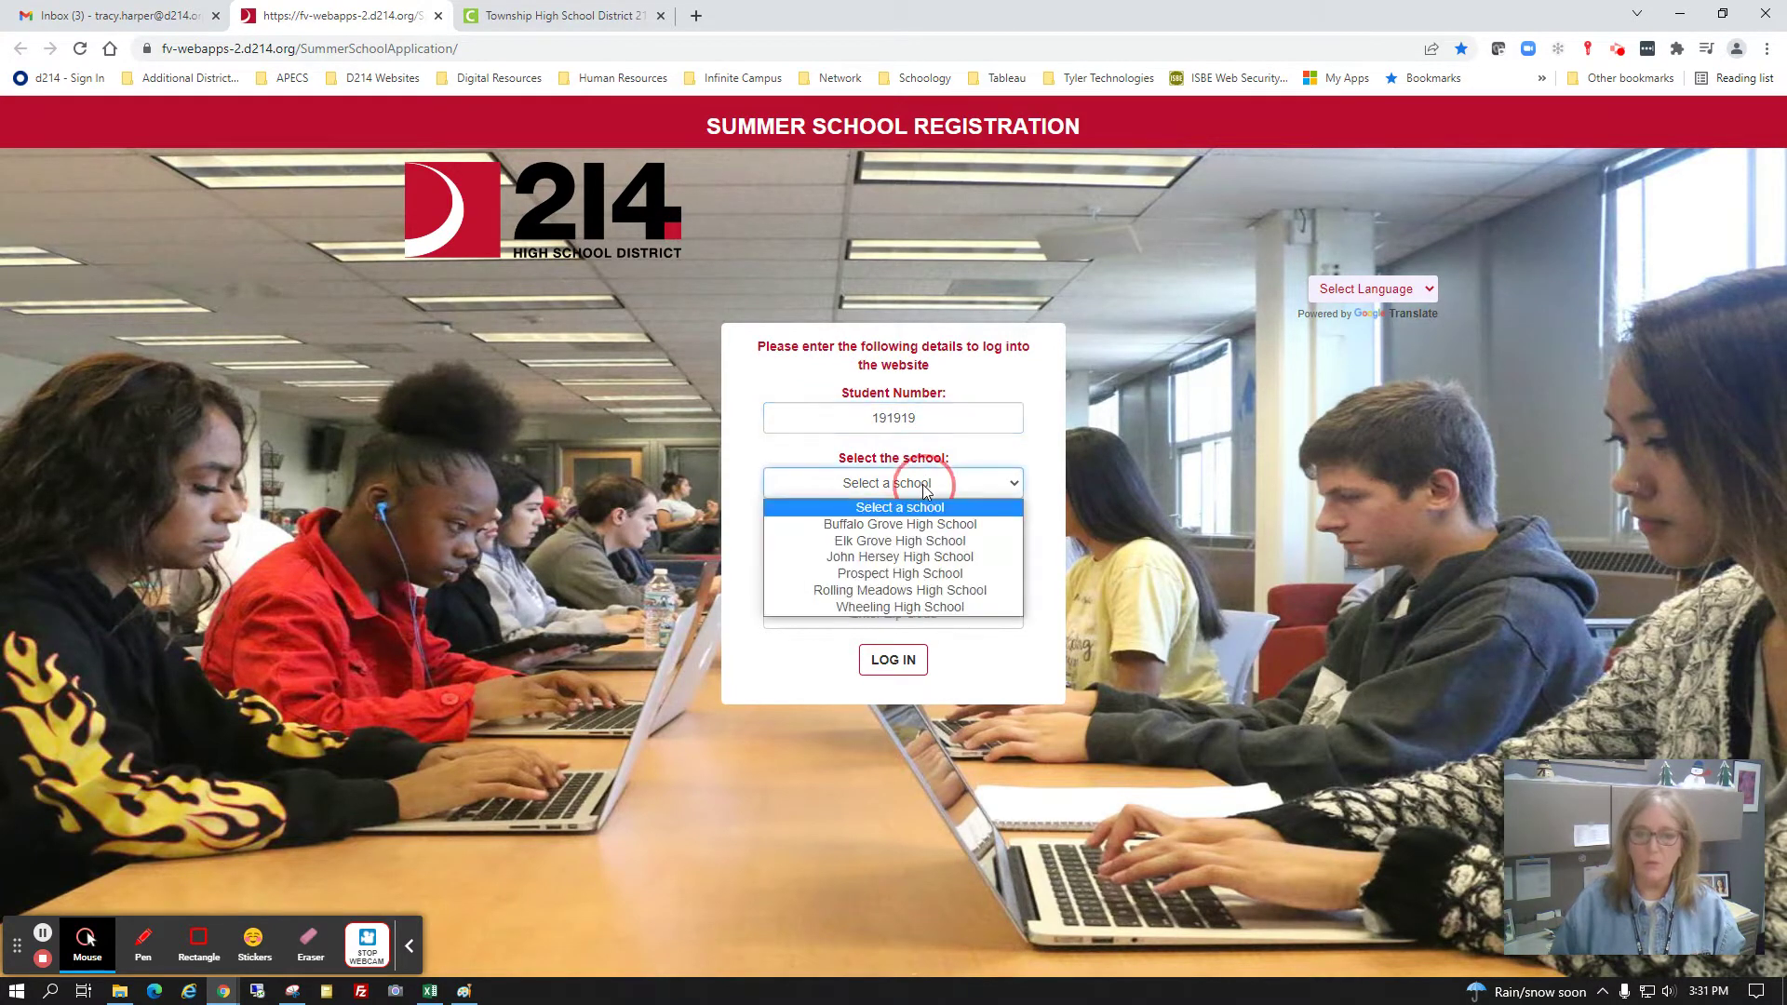
pyautogui.click(889, 607)
# Step: Fill in the student's birth date and household zip code, then log in
pyautogui.click(849, 550)
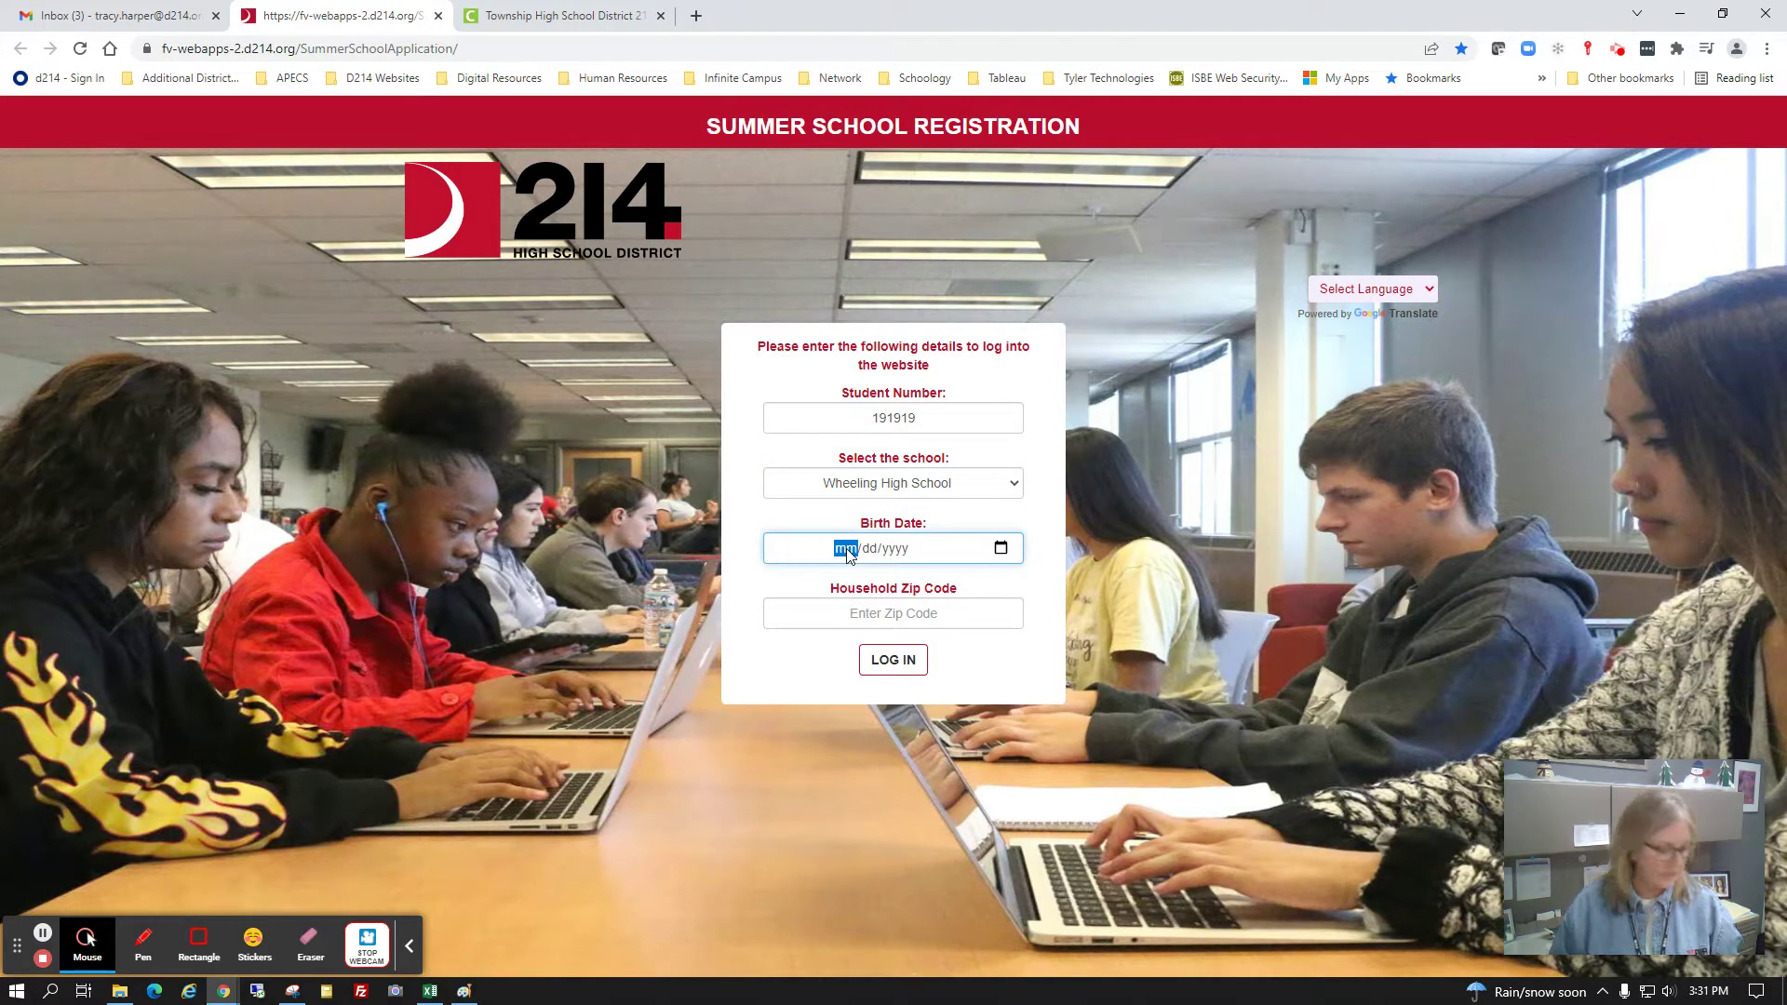
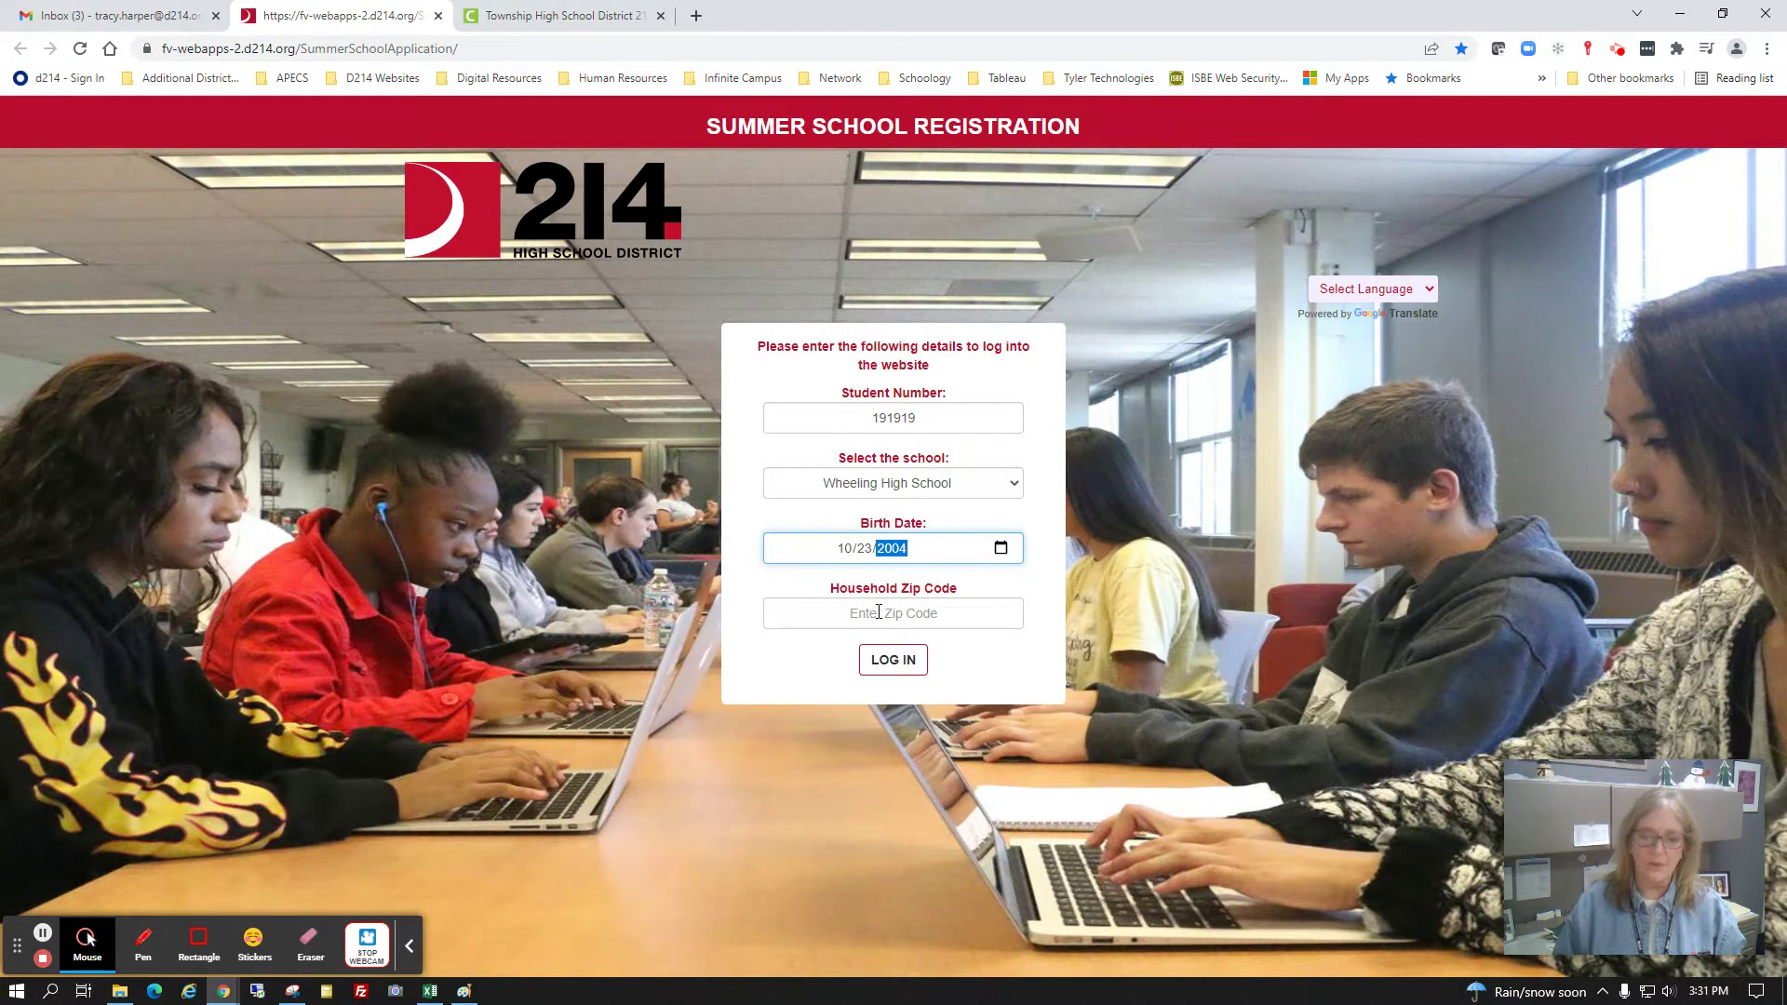
pyautogui.click(883, 613)
pyautogui.write('60056')
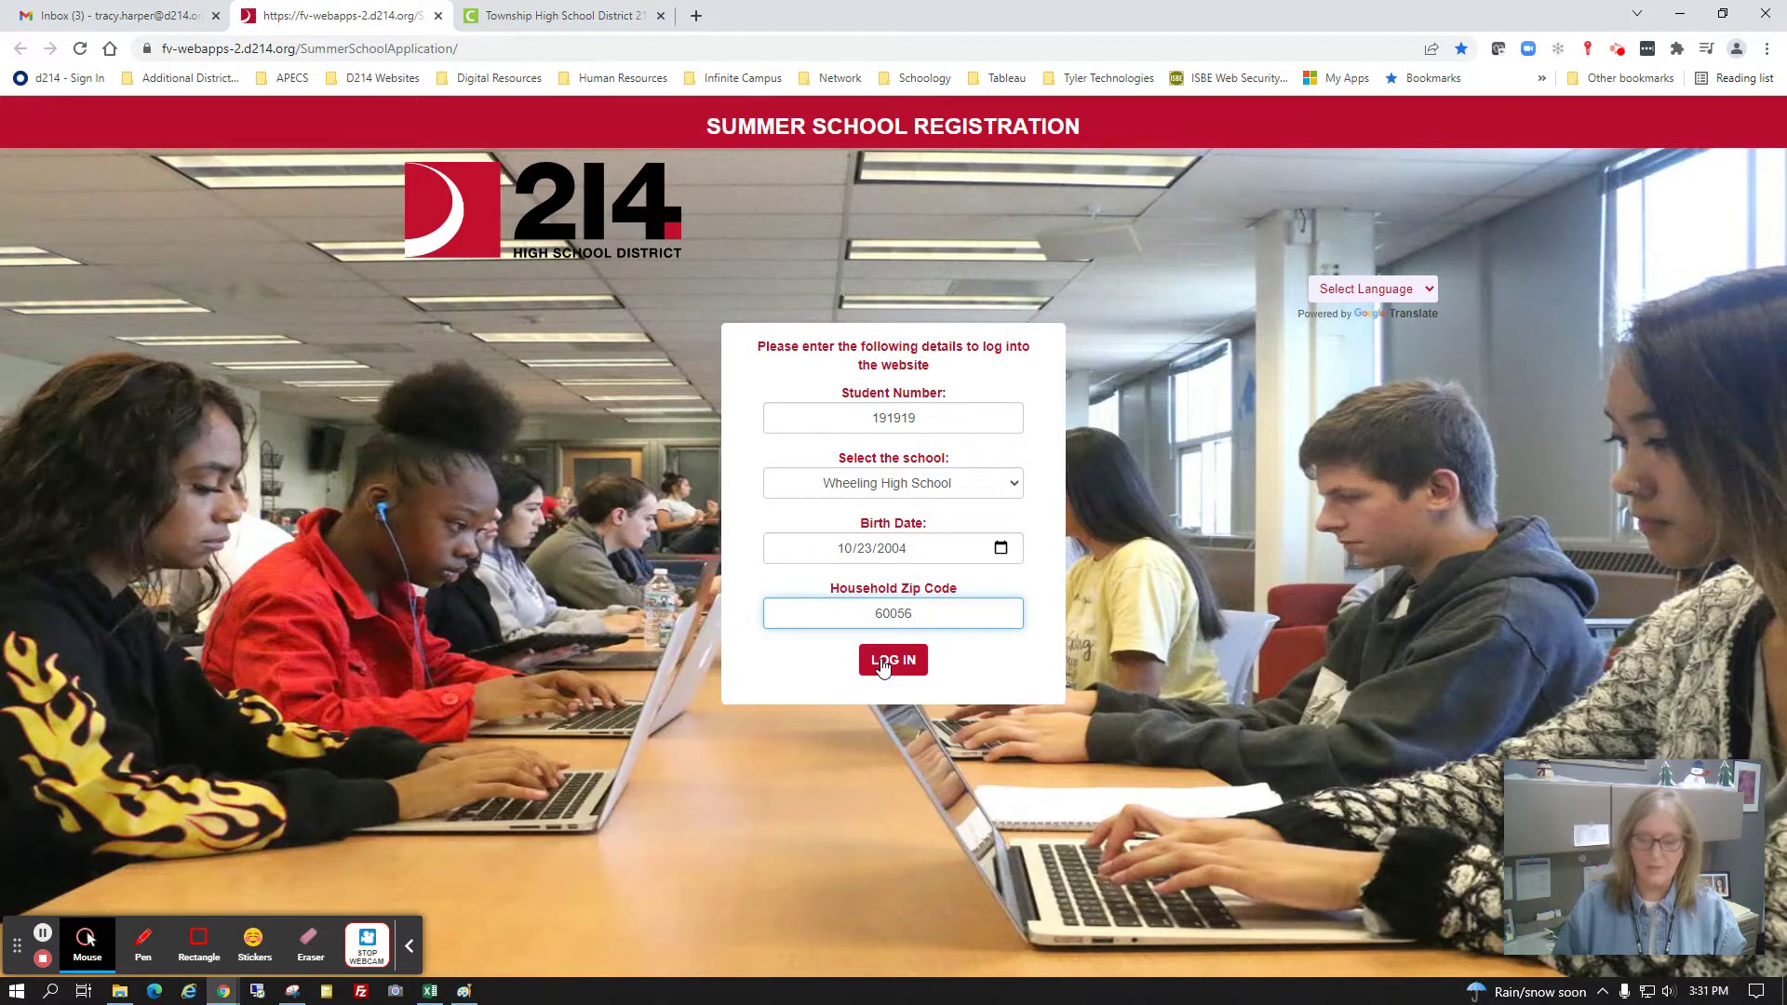
pyautogui.click(884, 662)
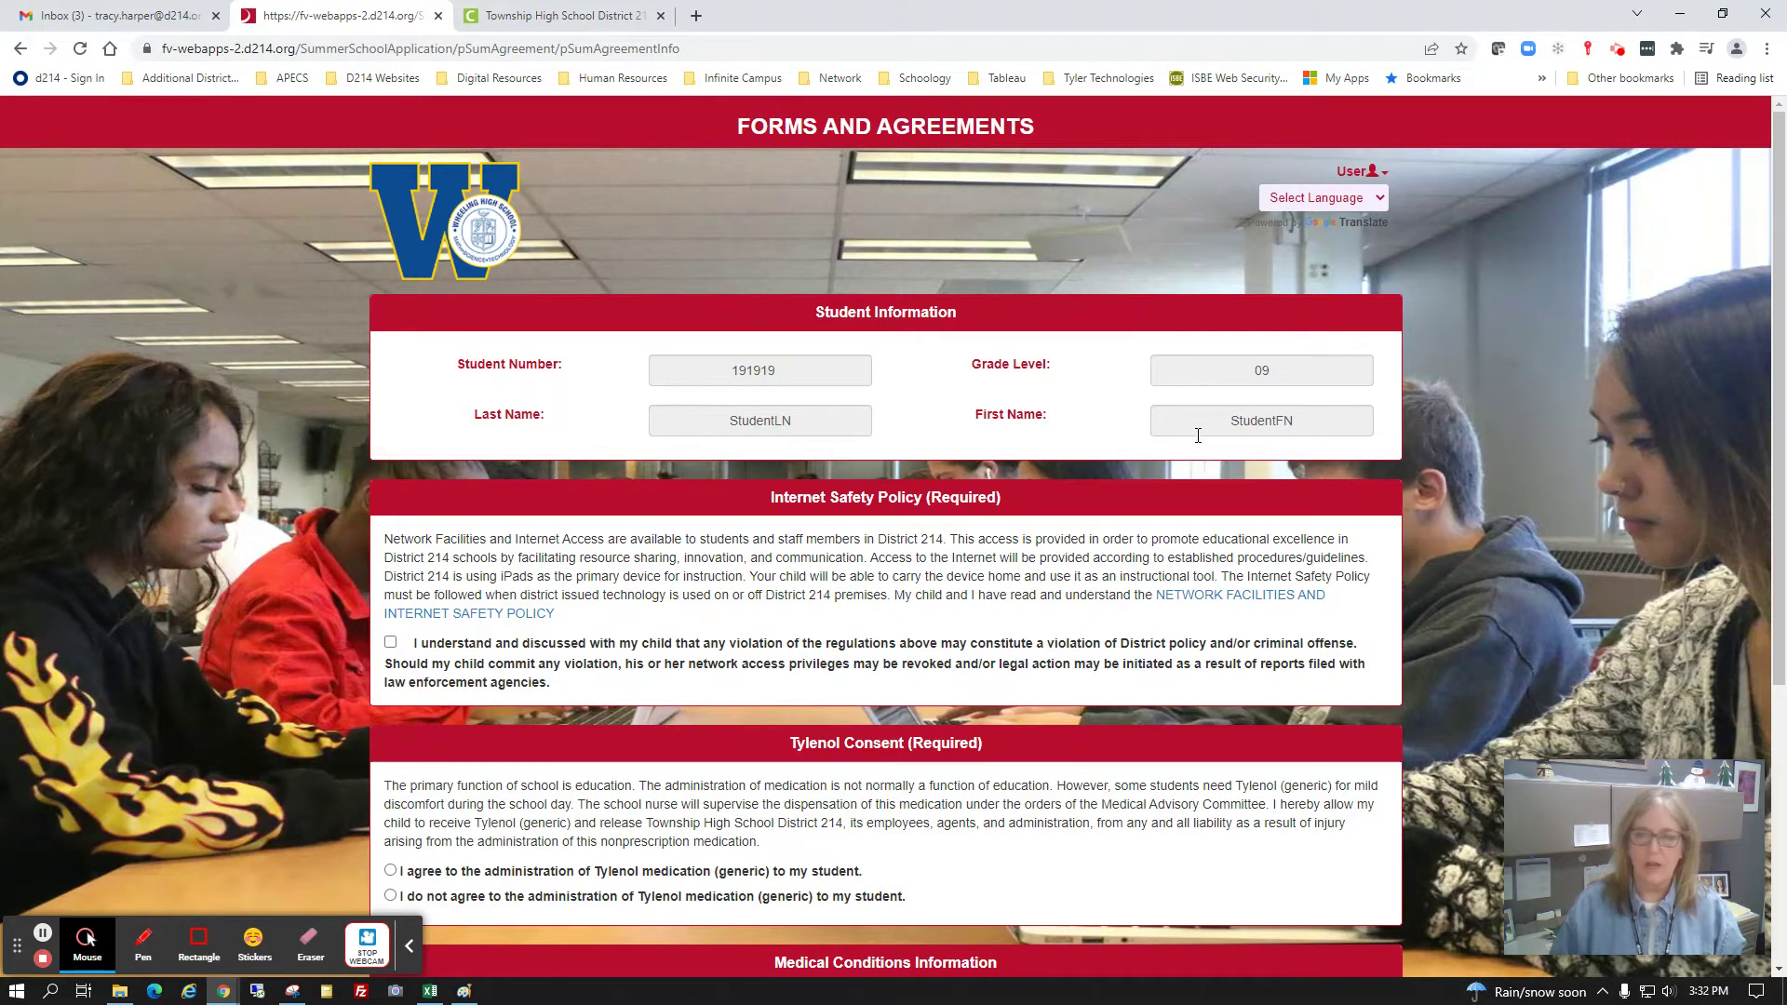
# Step: Scroll down the Forms and Agreements page to the Internet Safety Policy section
pyautogui.scroll(-1, 1194, 429)
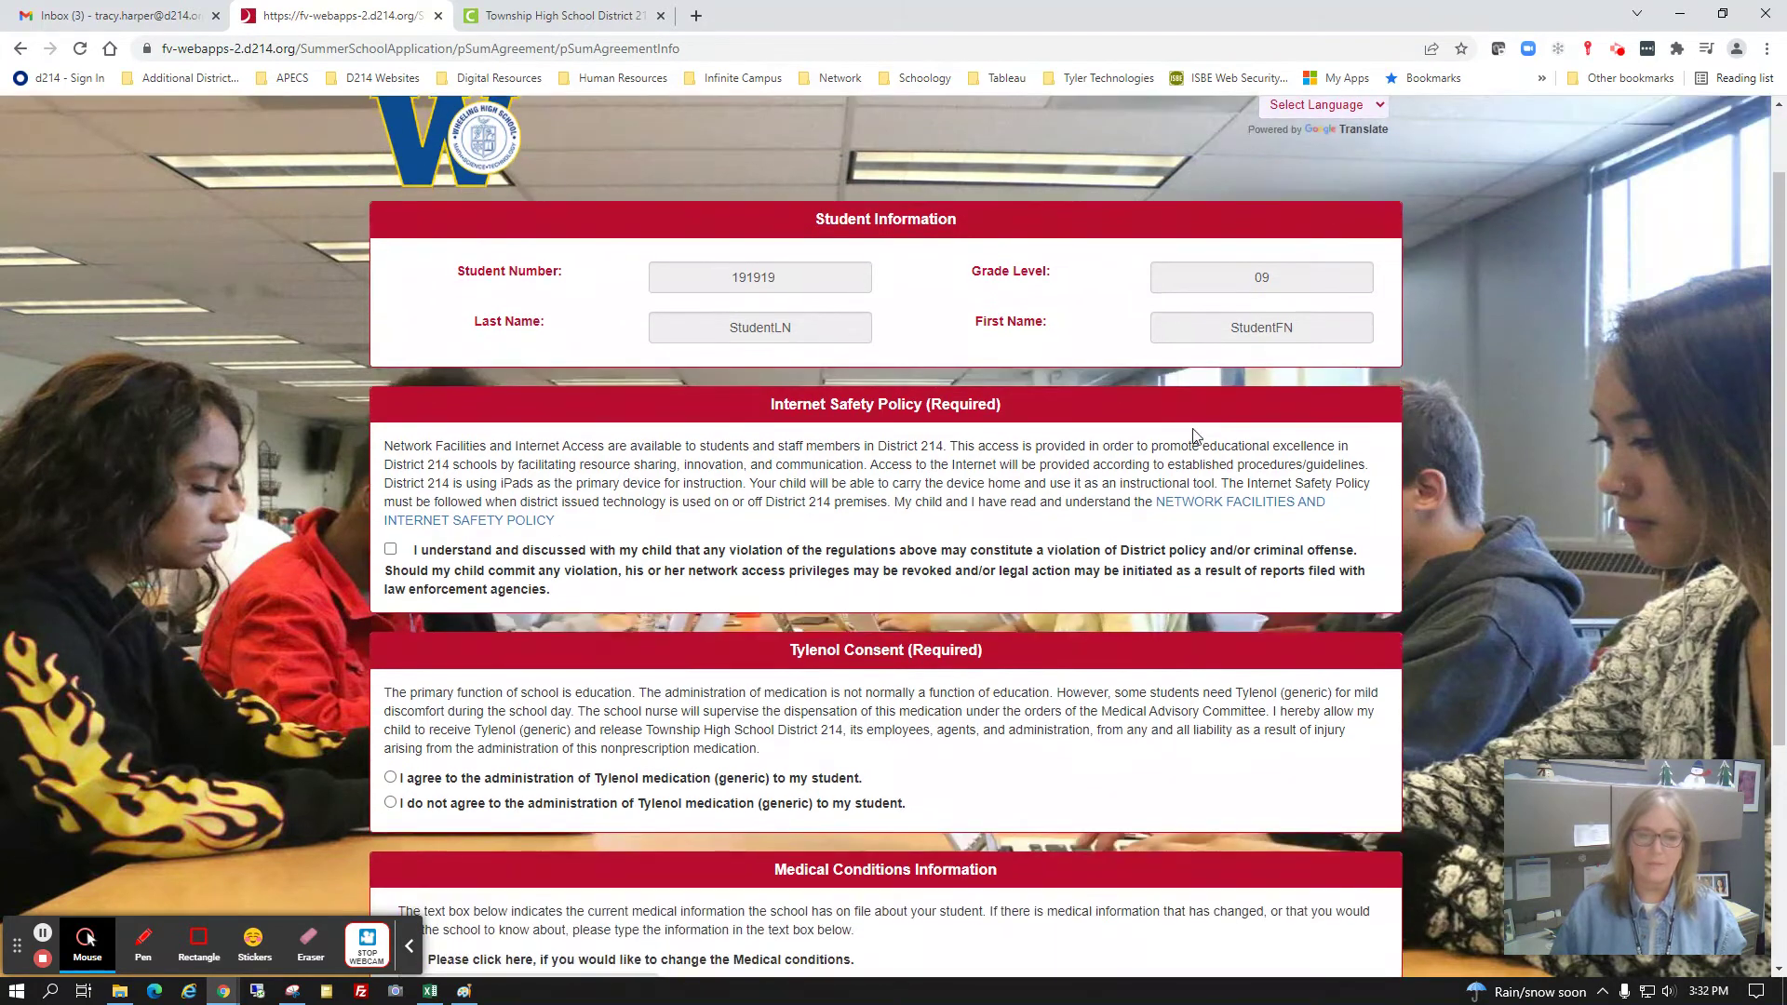
pyautogui.scroll(-1, 1194, 435)
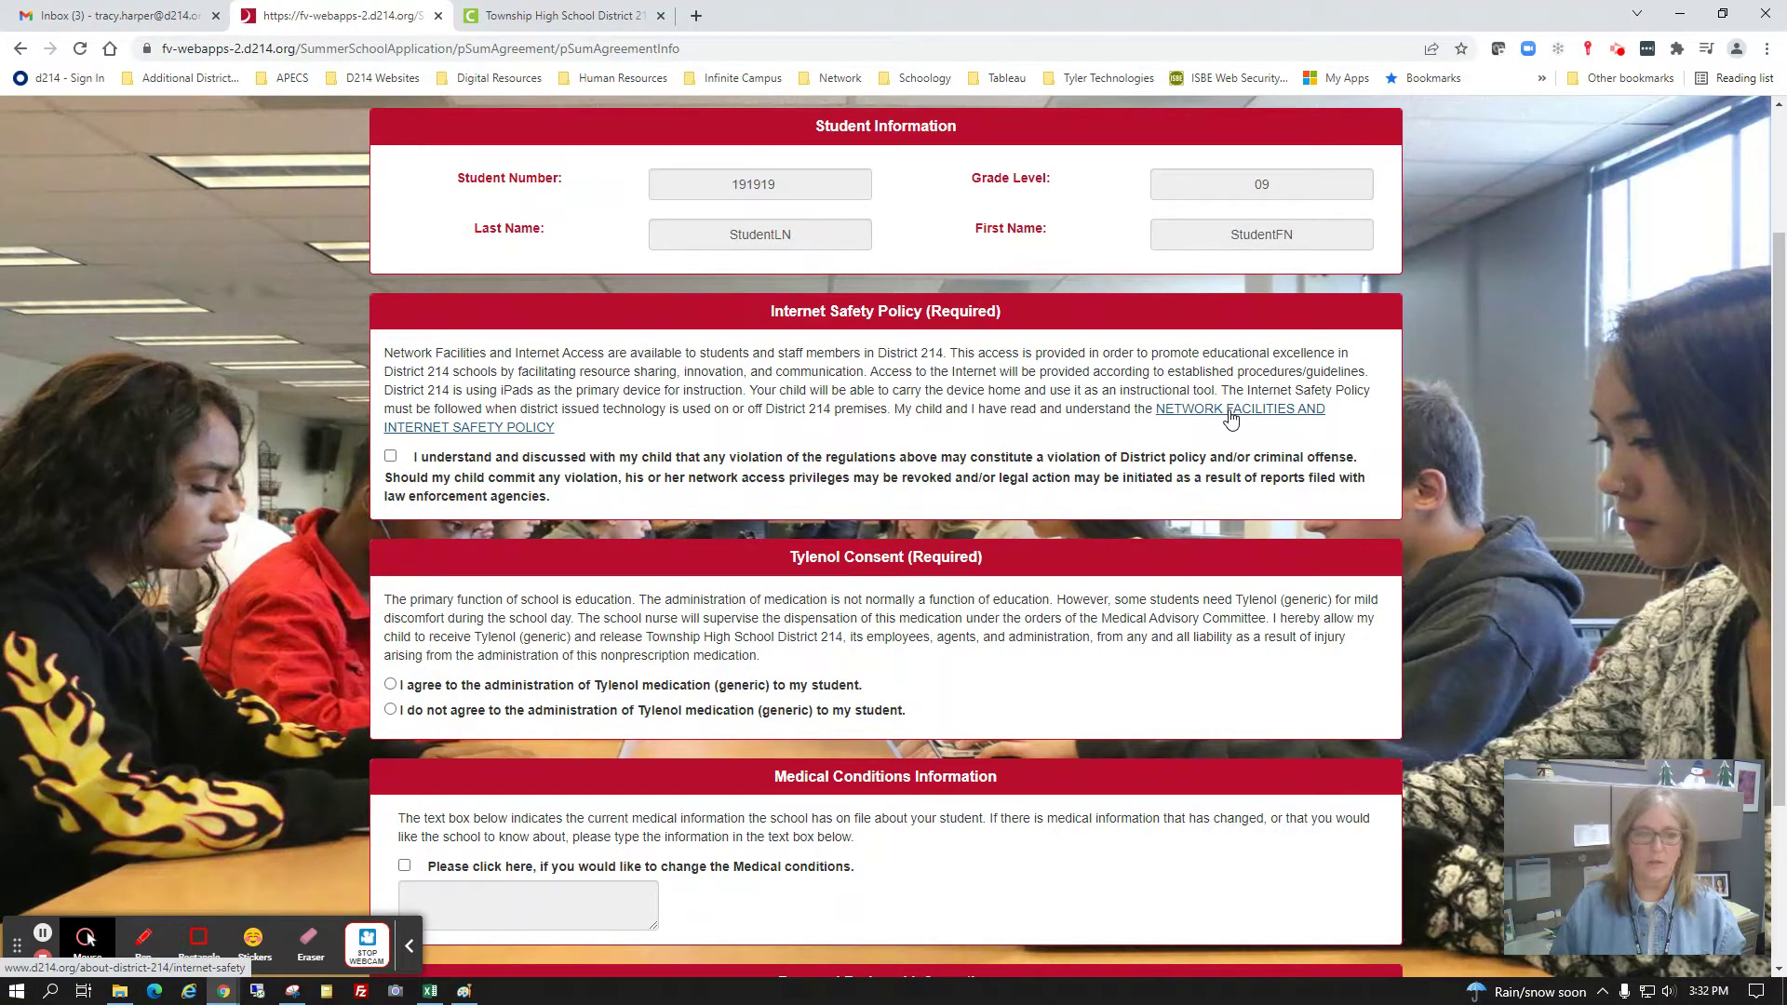
# Step: Open the Network Facilities and Internet Safety Policy in a new tab, then return to the registration tab
pyautogui.click(1230, 419)
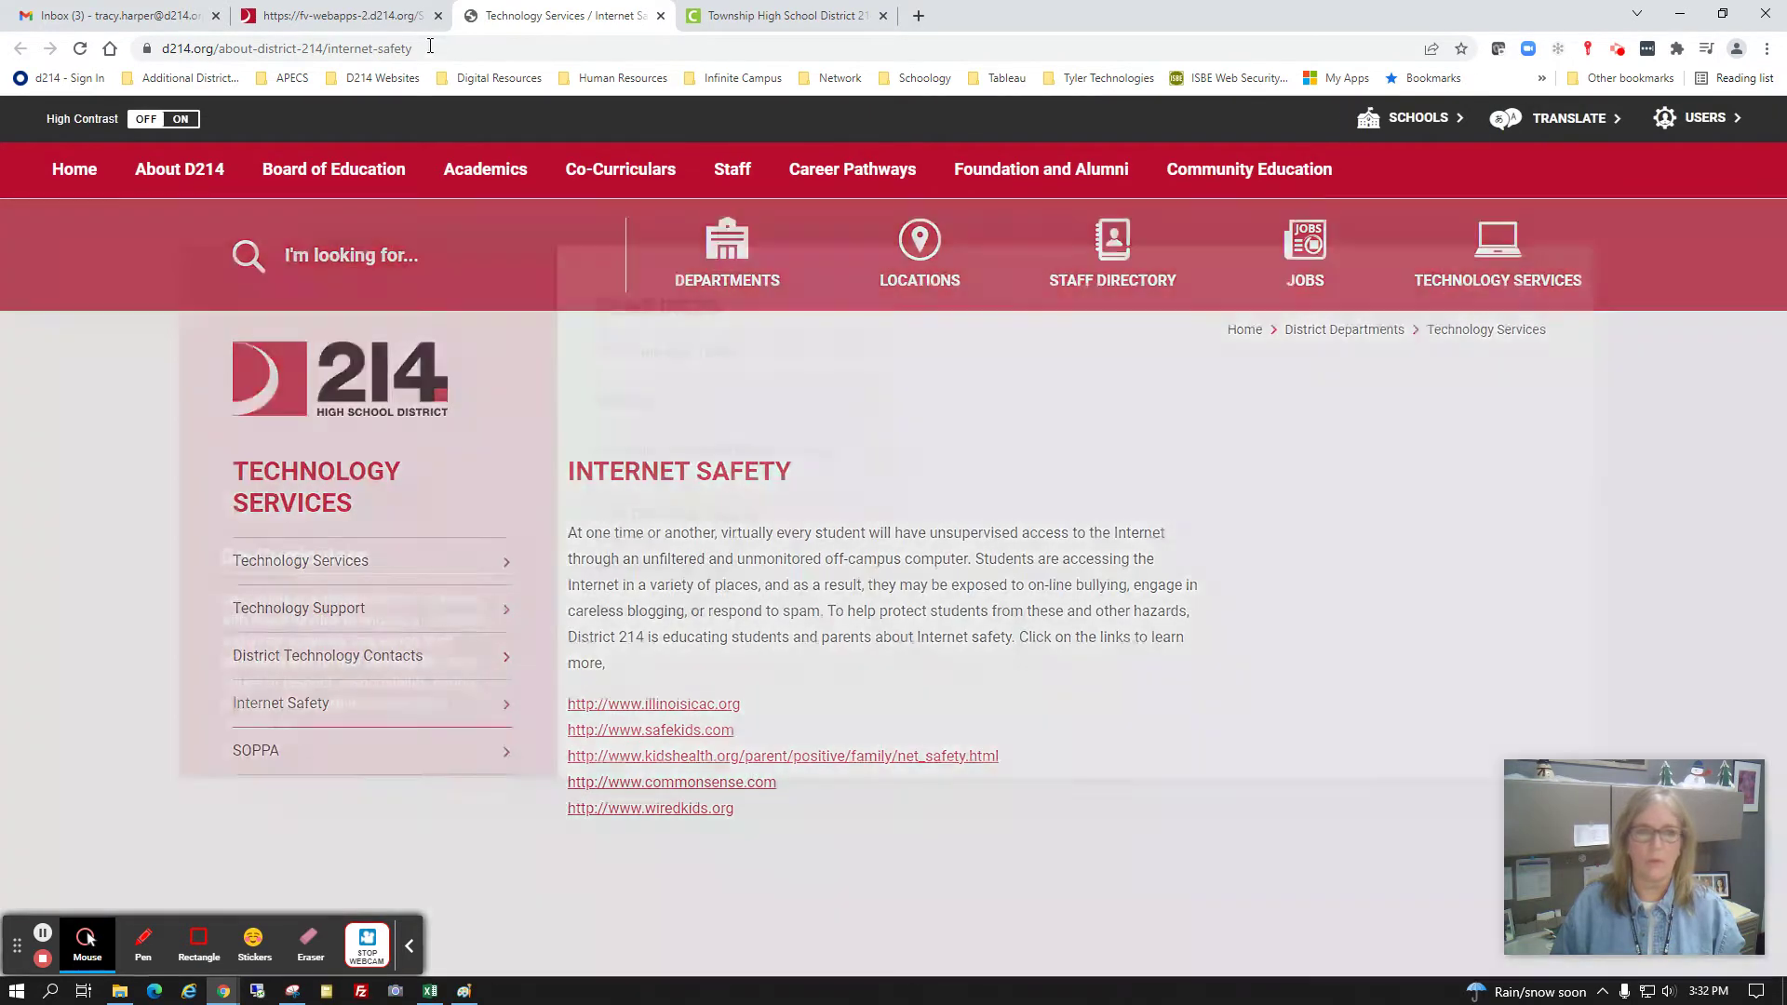
pyautogui.click(372, 15)
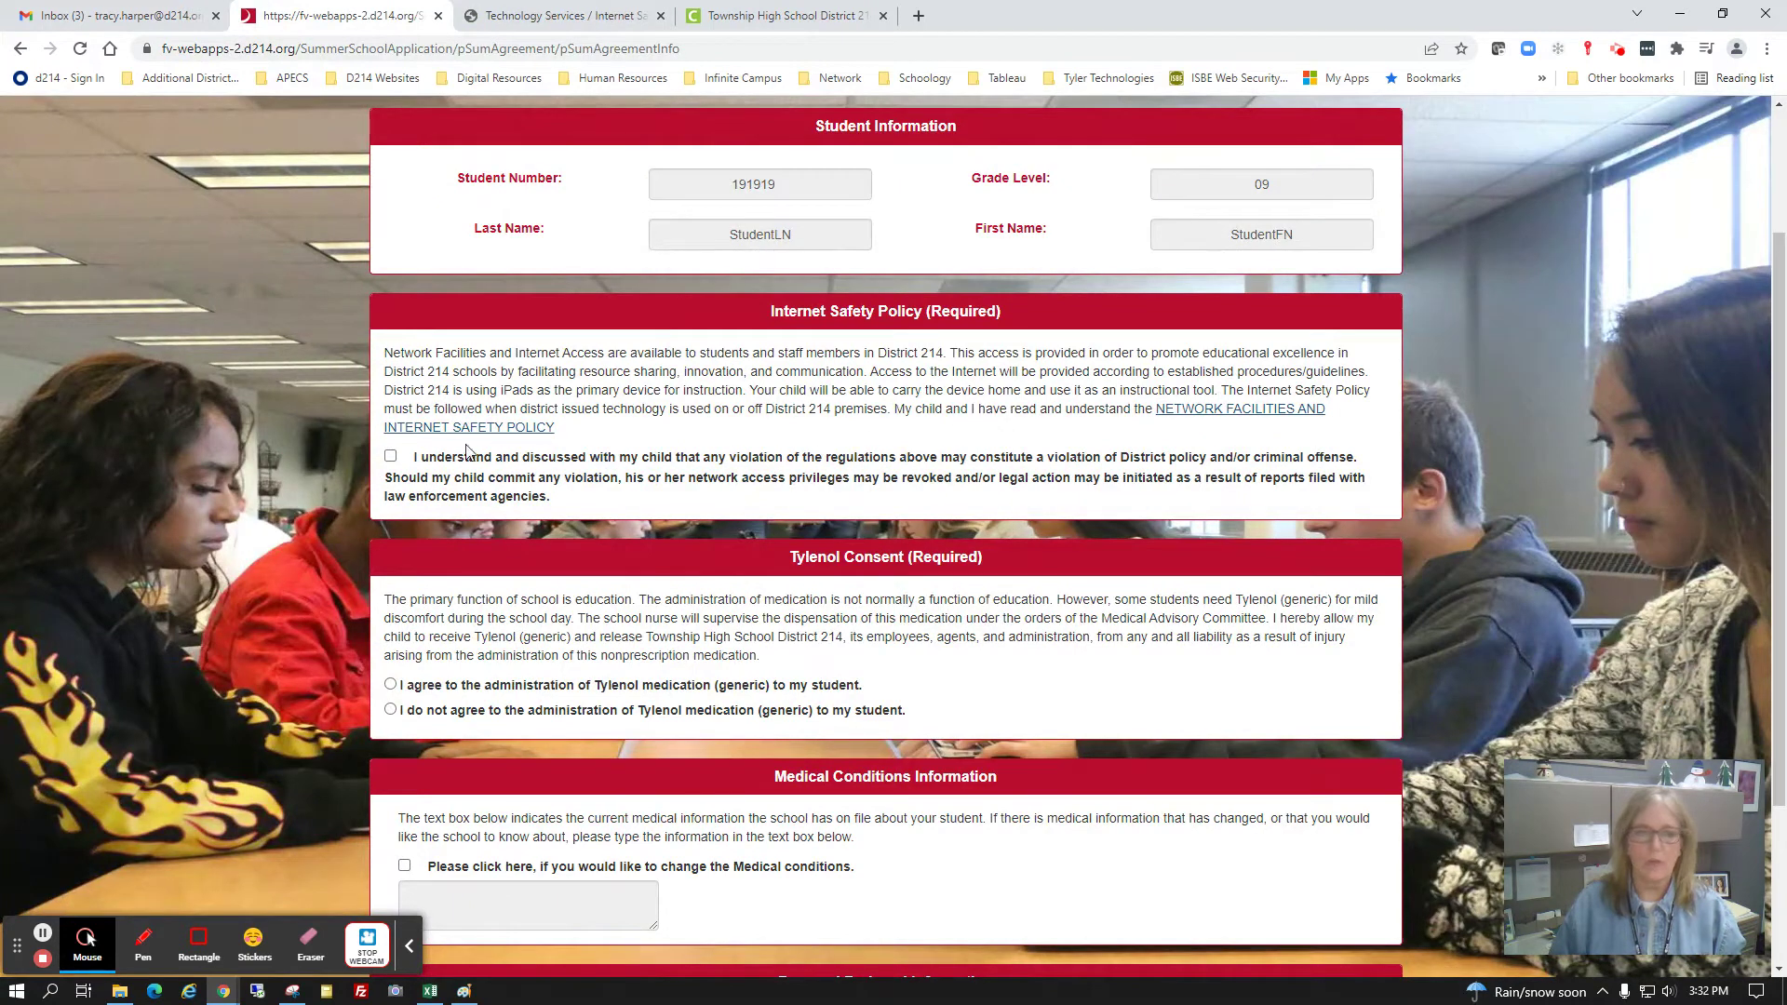
# Step: Check the Internet Safety Policy acknowledgement and choose 'I agree' for Tylenol consent
pyautogui.click(391, 458)
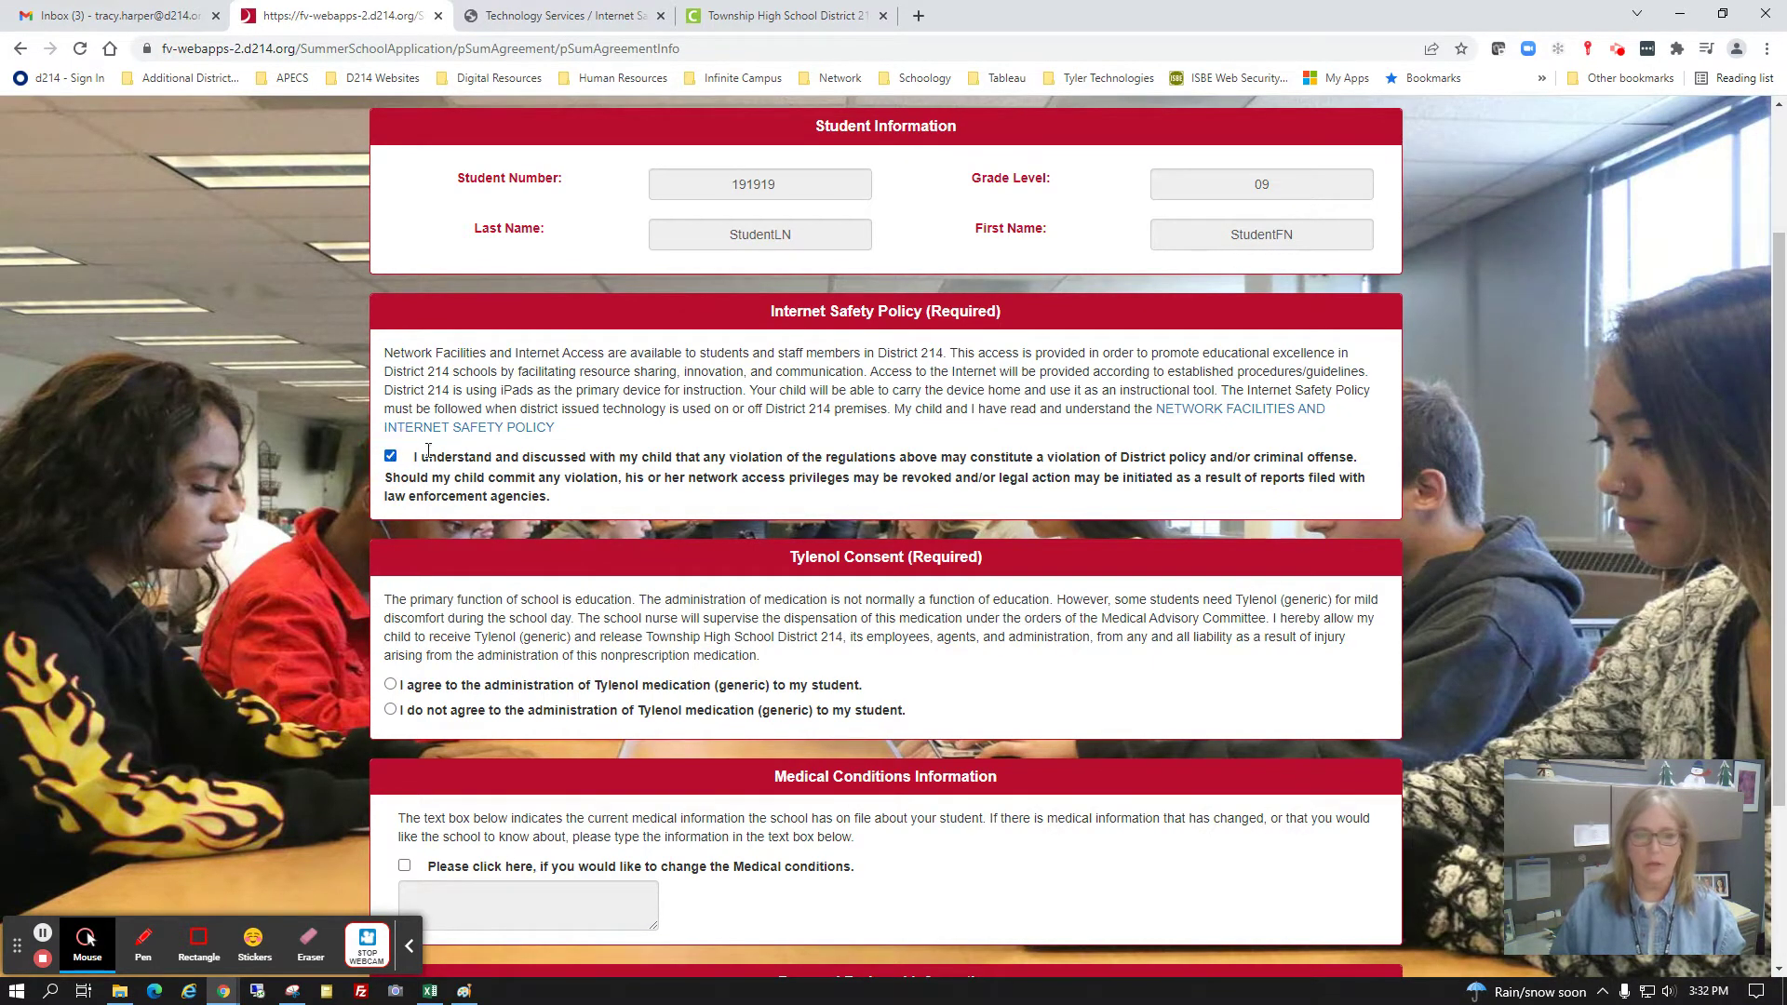
pyautogui.scroll(-2, 718, 430)
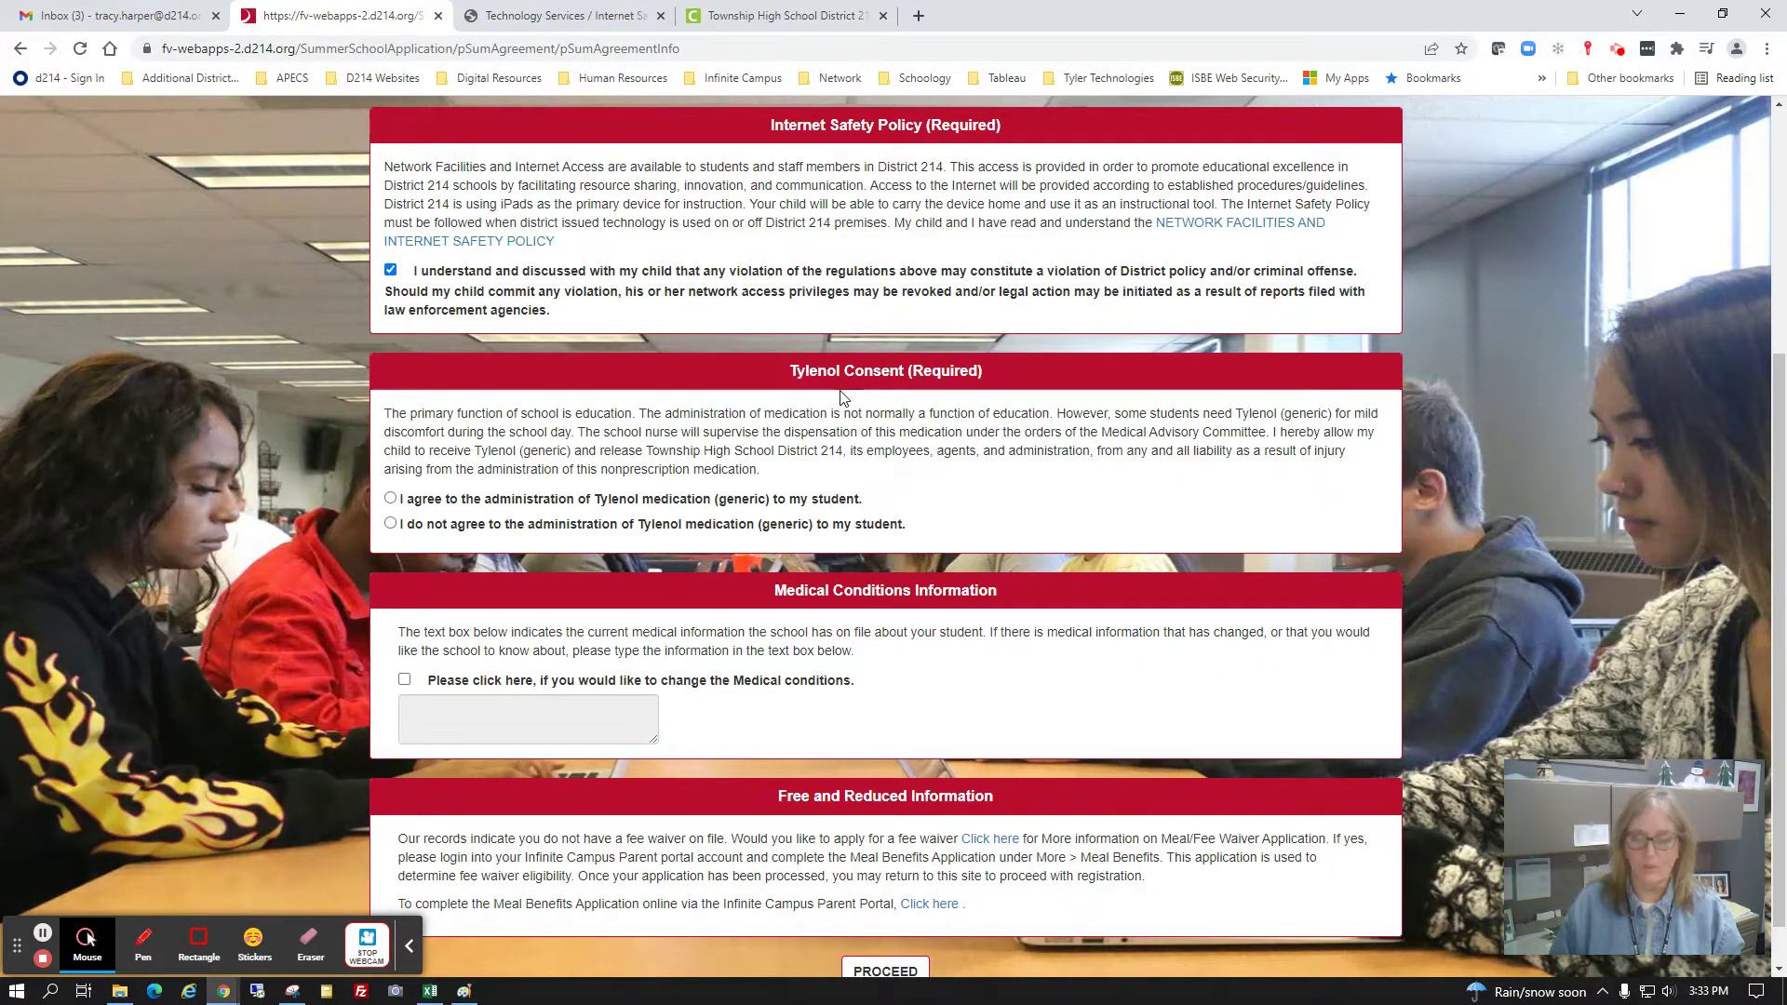
pyautogui.click(391, 499)
pyautogui.scroll(-1, 649, 473)
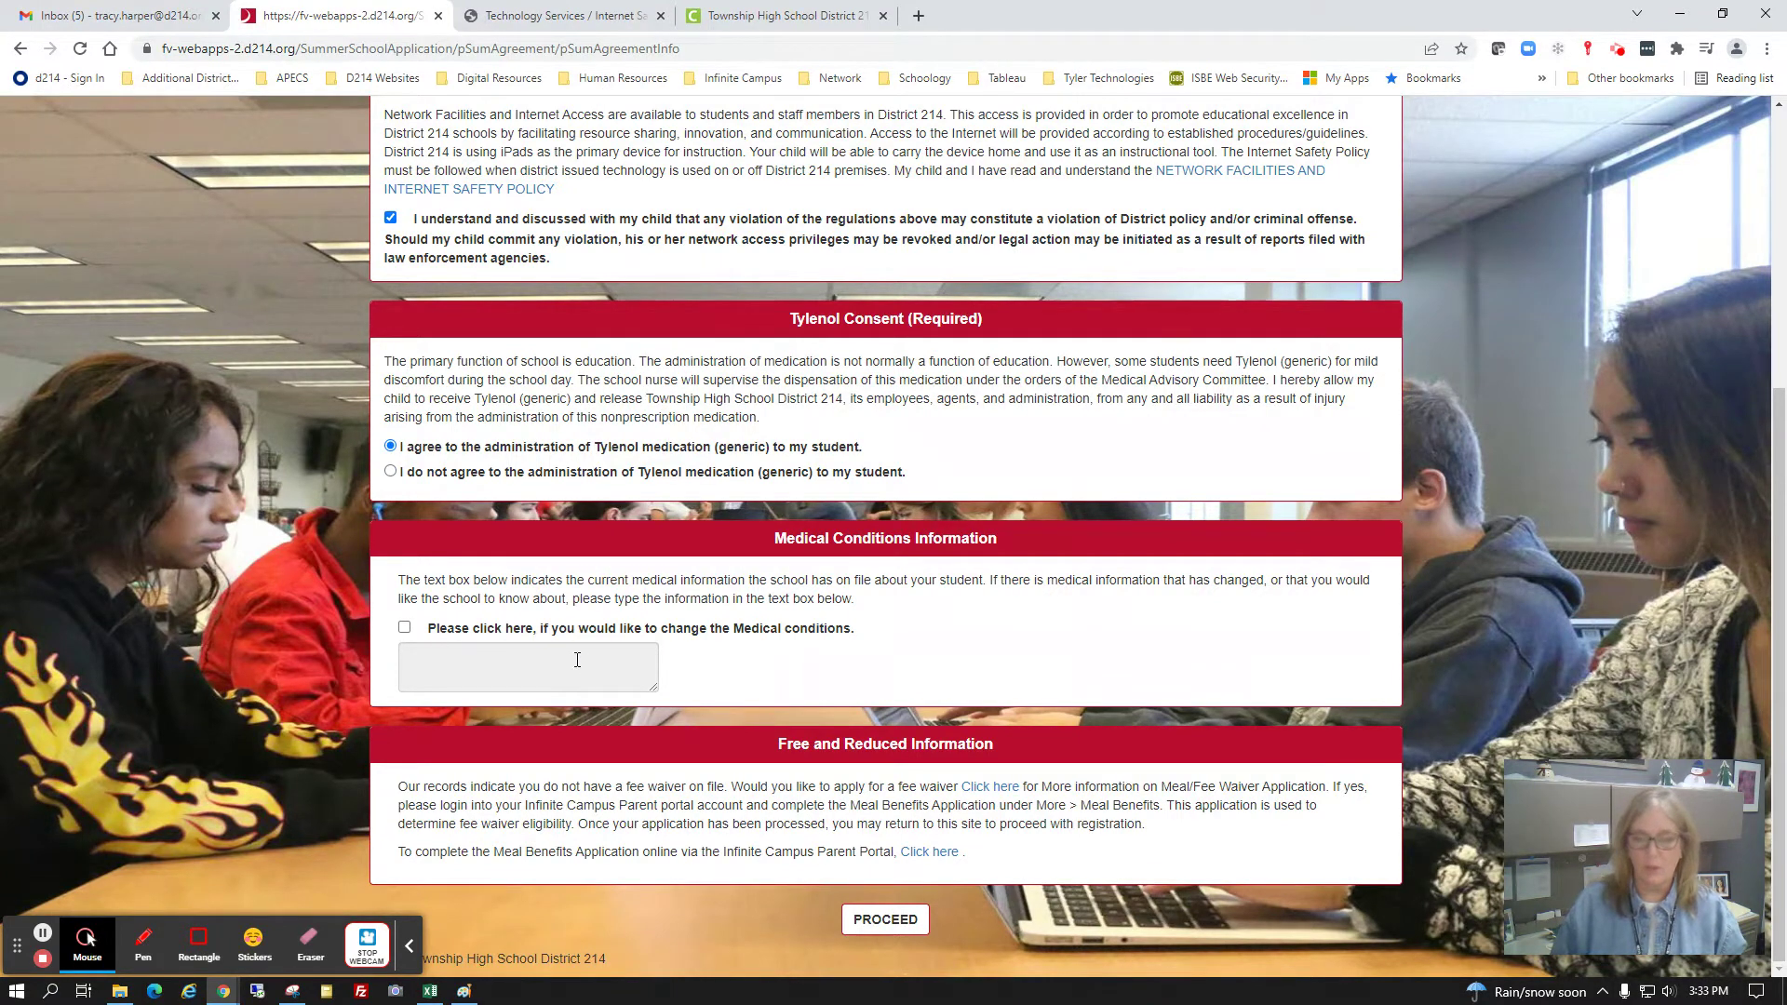
pyautogui.click(405, 630)
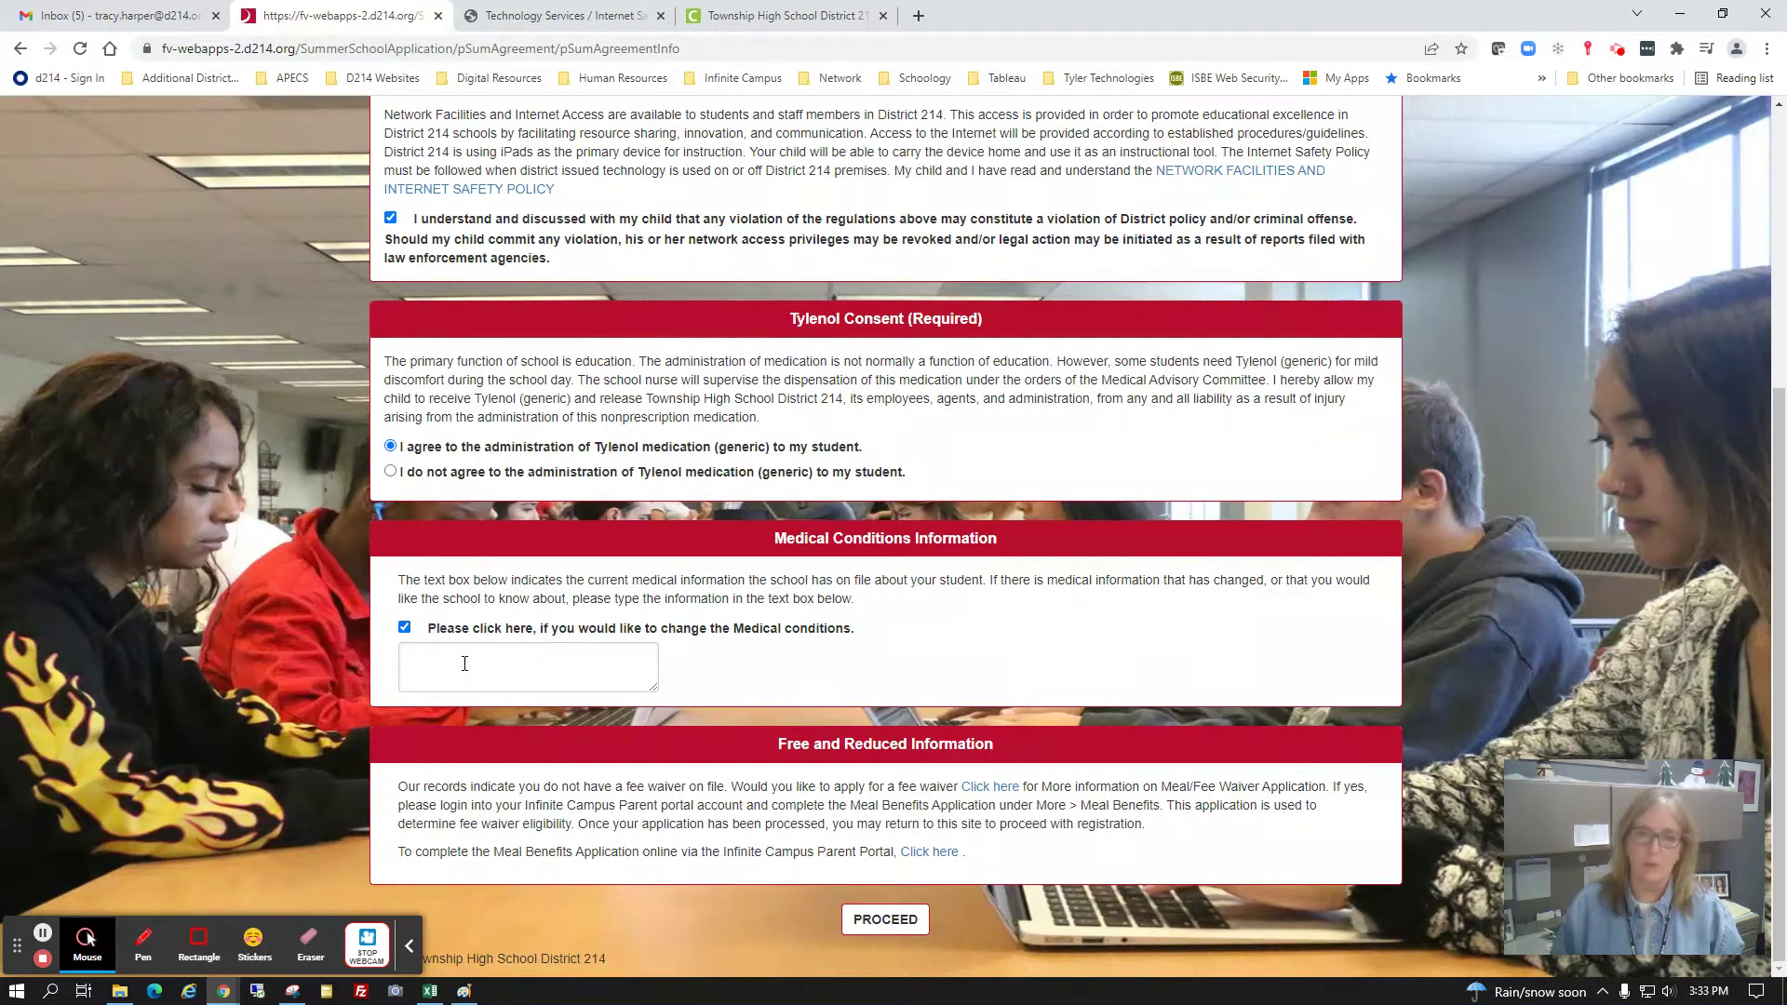
pyautogui.click(406, 628)
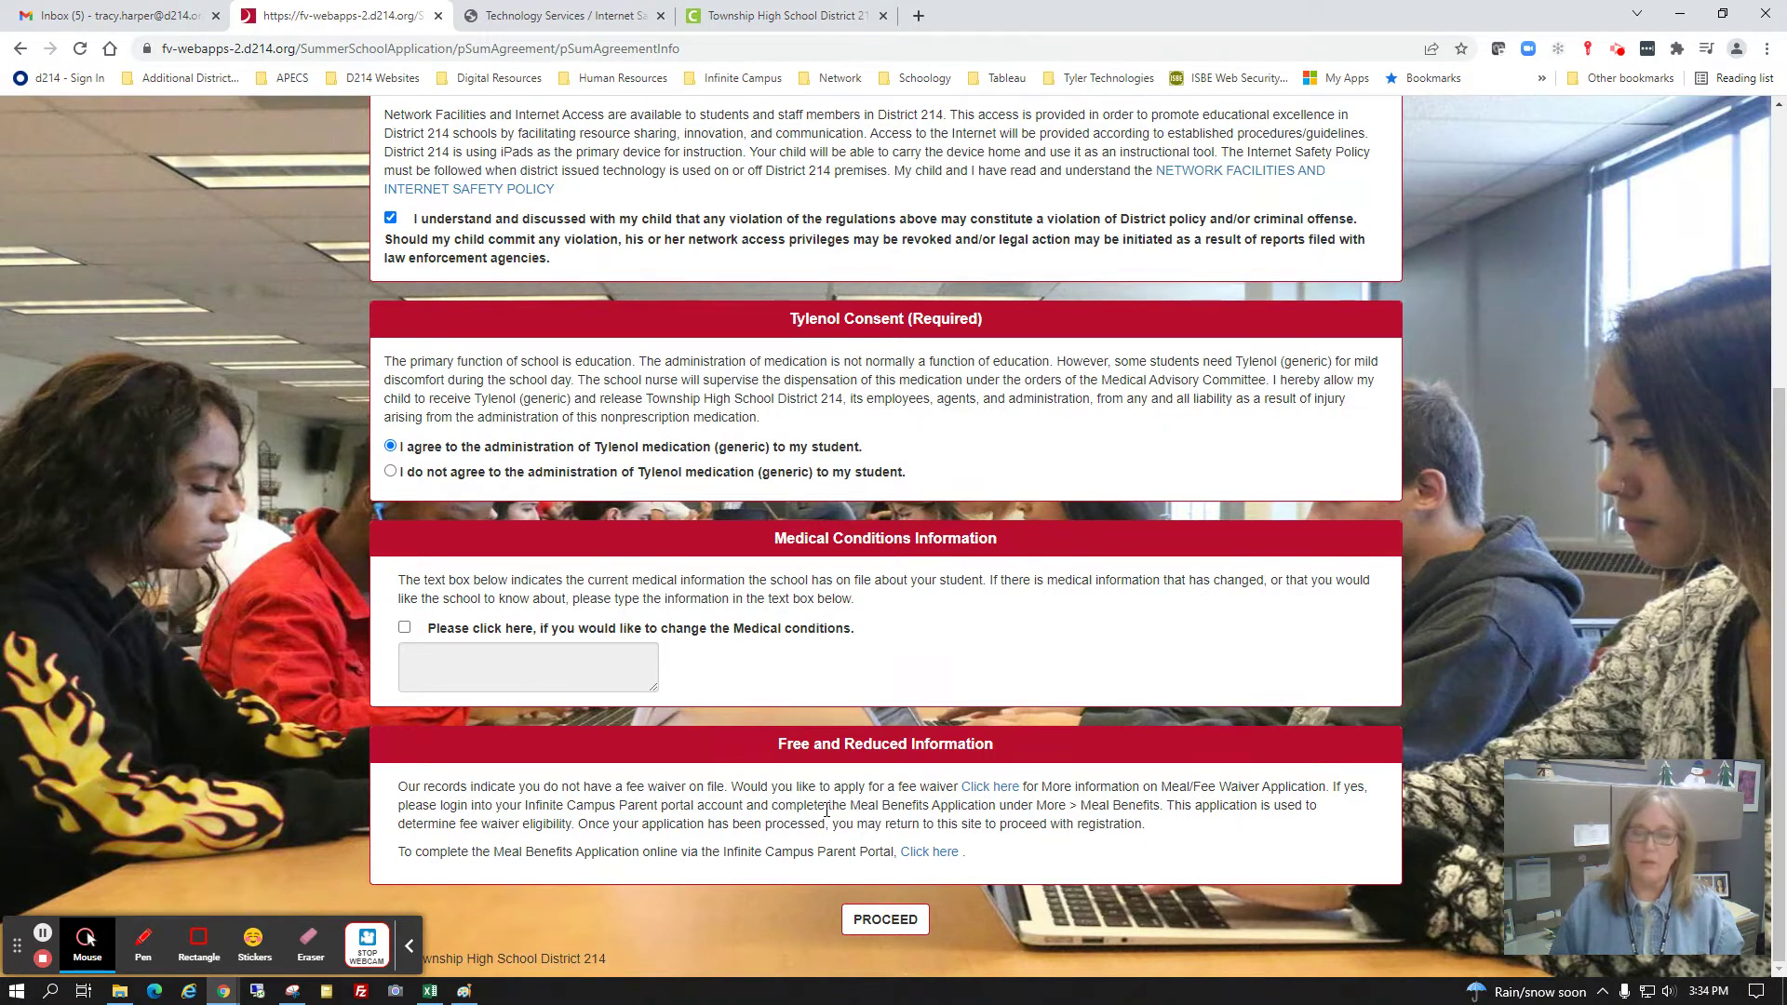
pyautogui.click(466, 994)
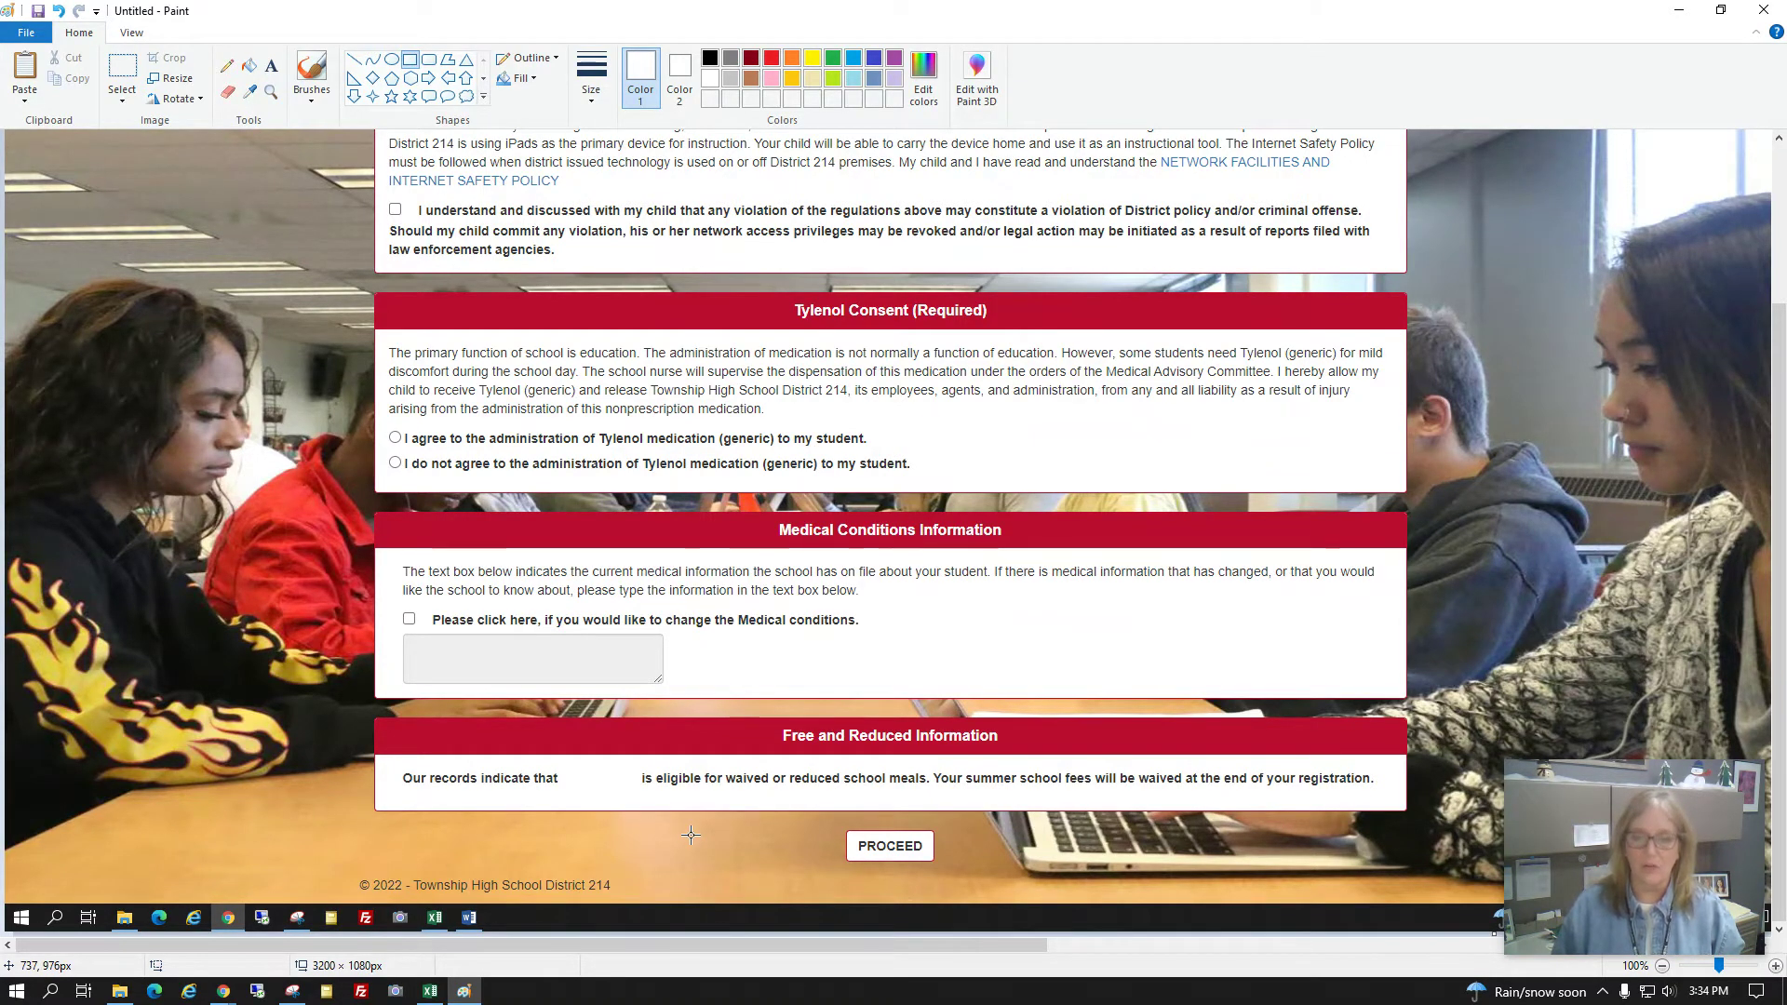
pyautogui.click(1679, 11)
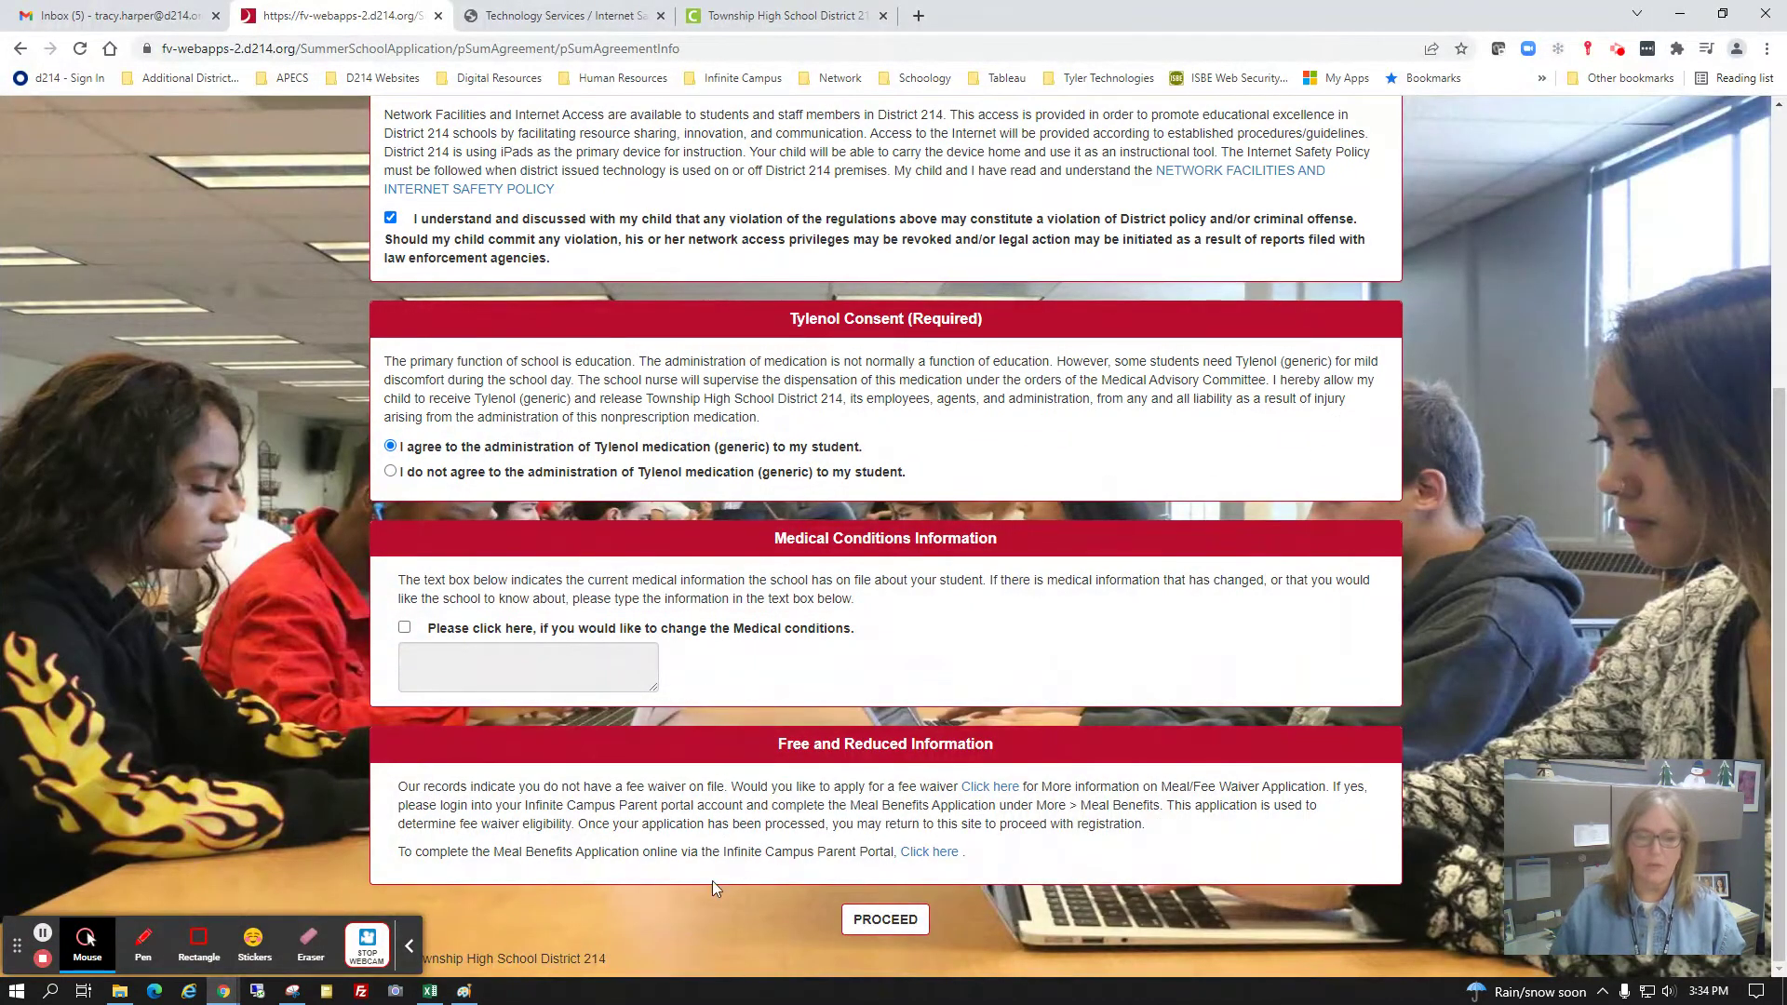
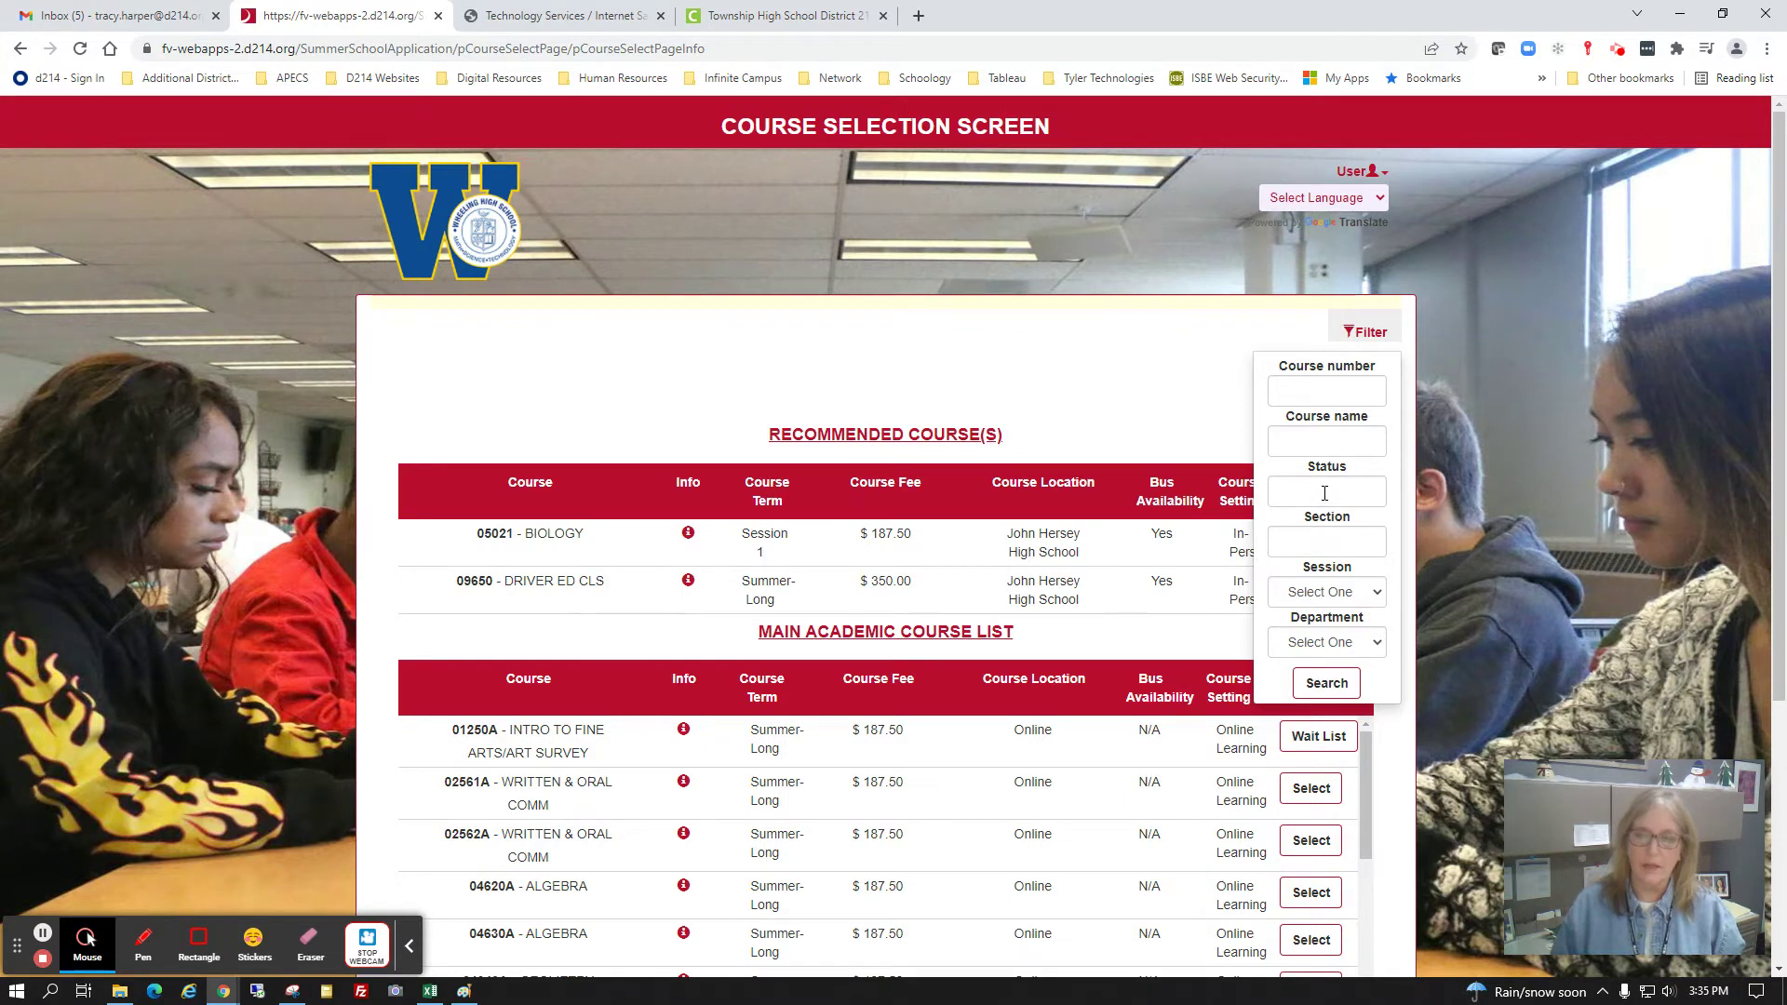
# Step: Close the course filter panel to show the cart, wait list and course lists
pyautogui.click(1326, 683)
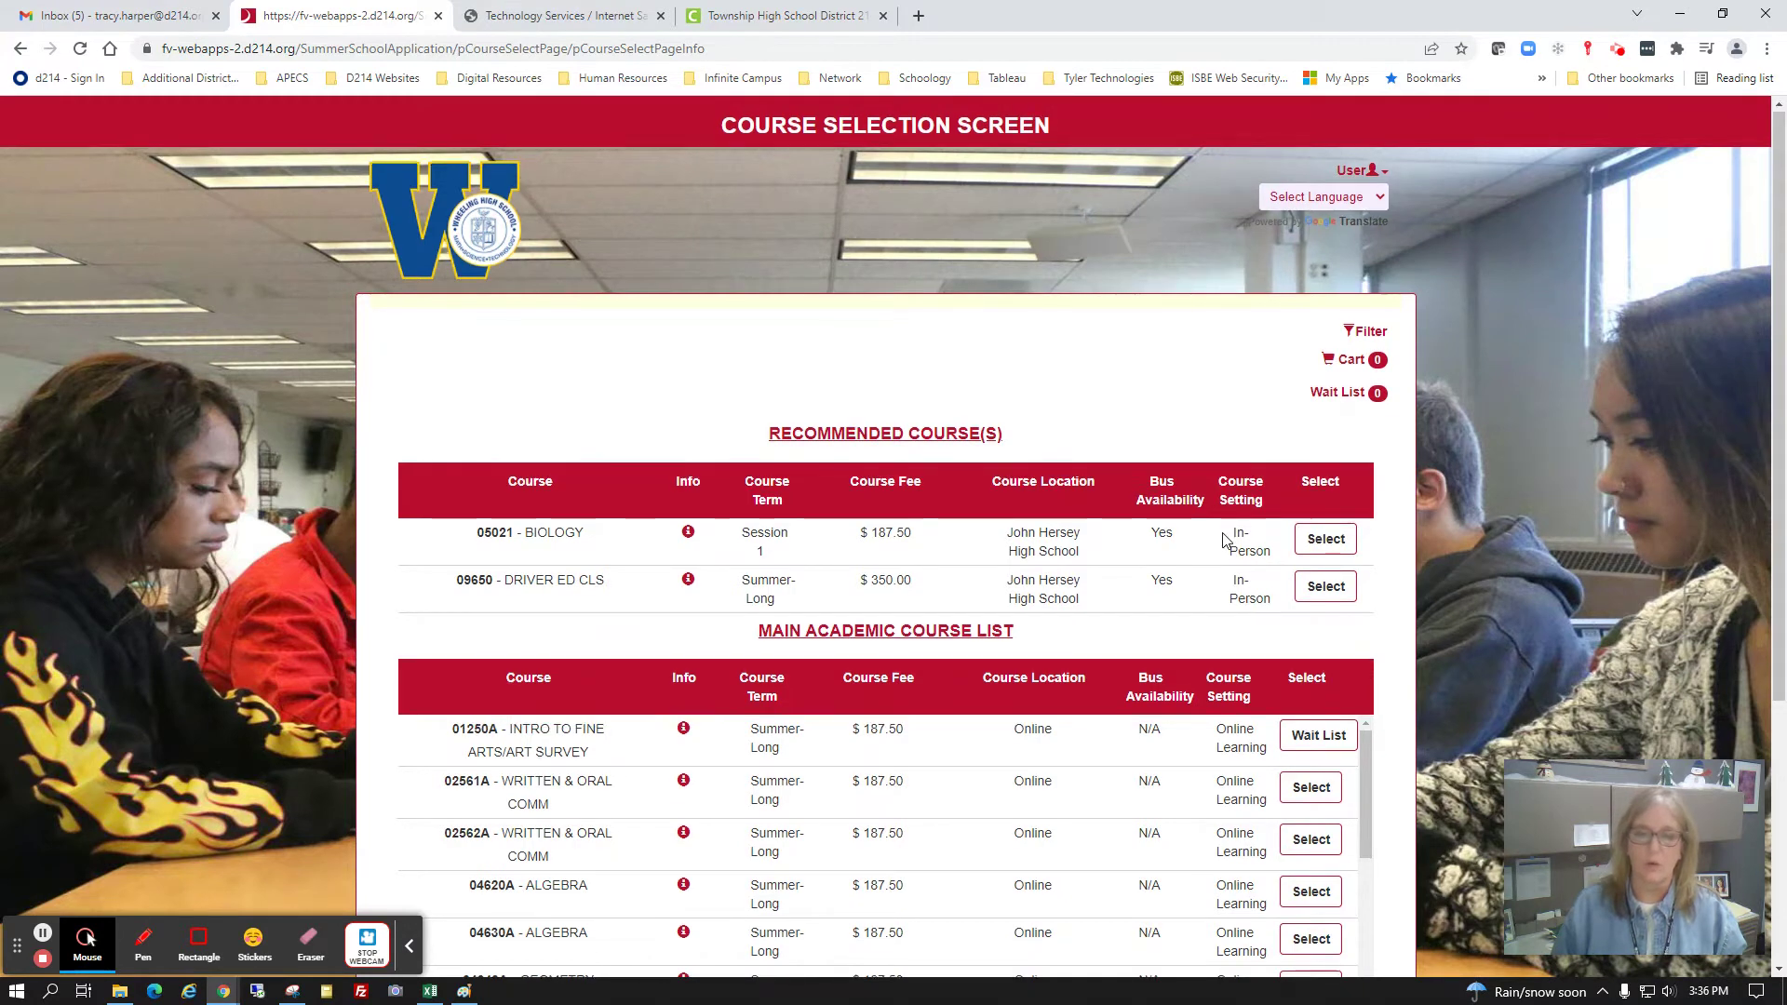
pyautogui.scroll(-1, 1225, 541)
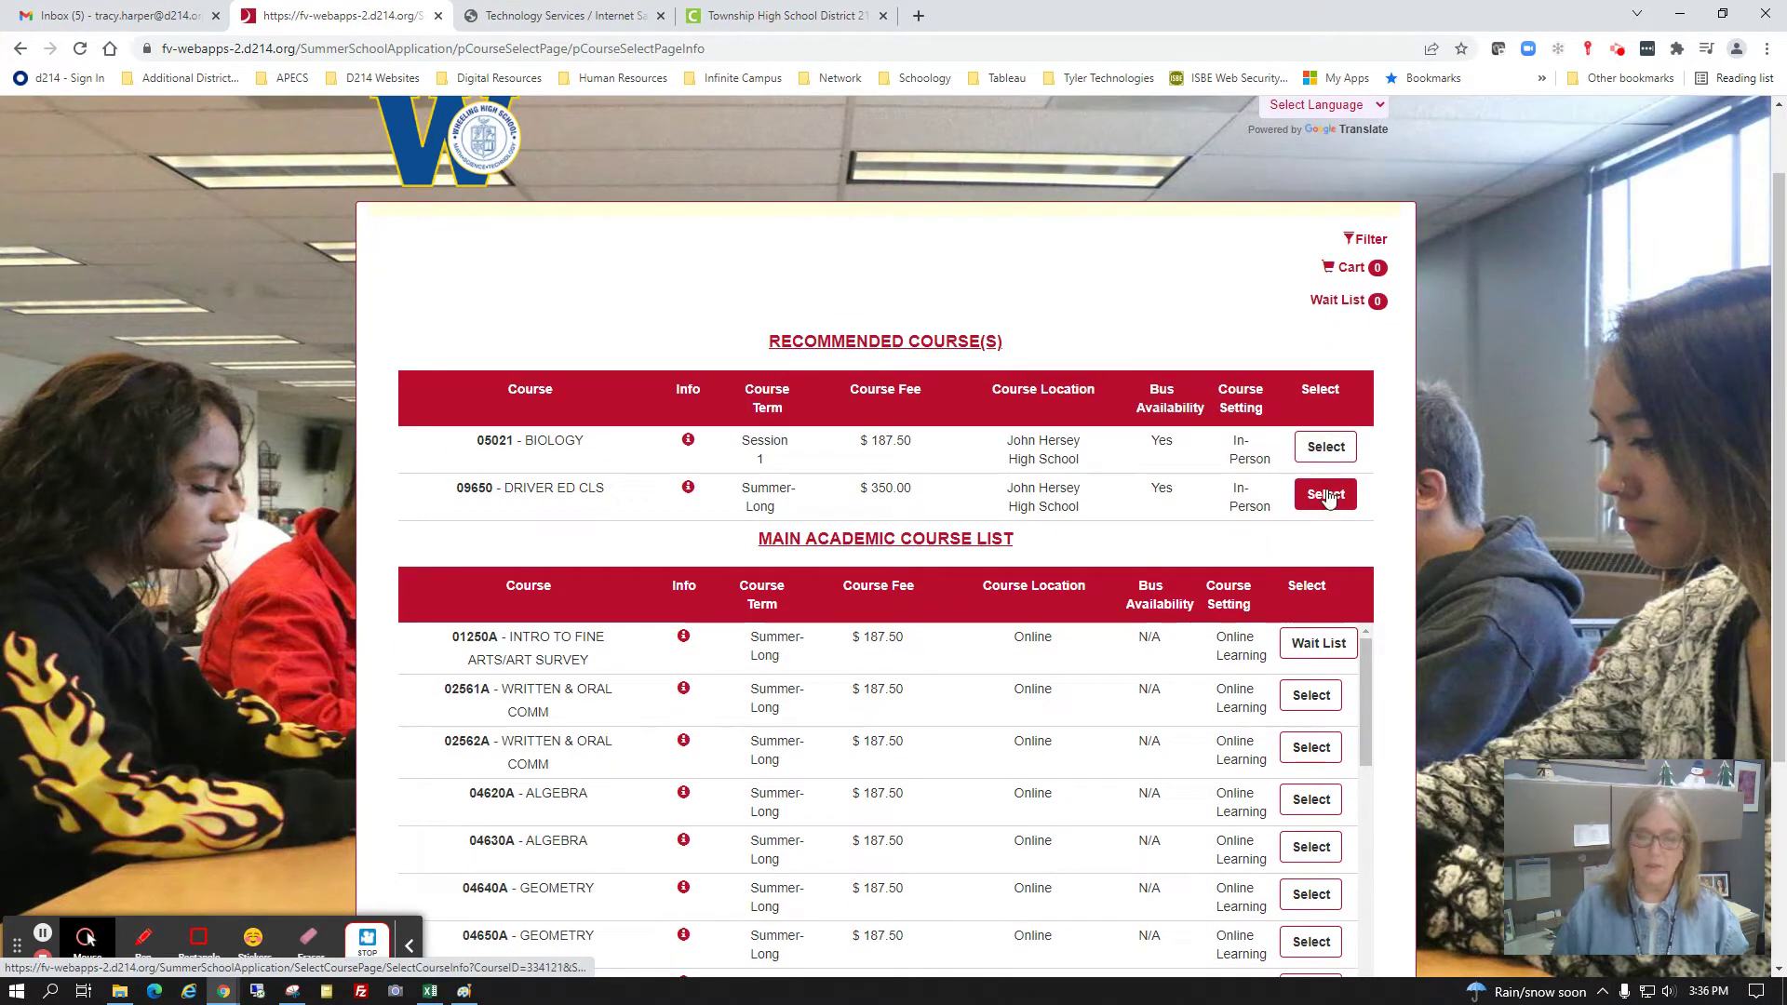
pyautogui.scroll(-3, 1159, 600)
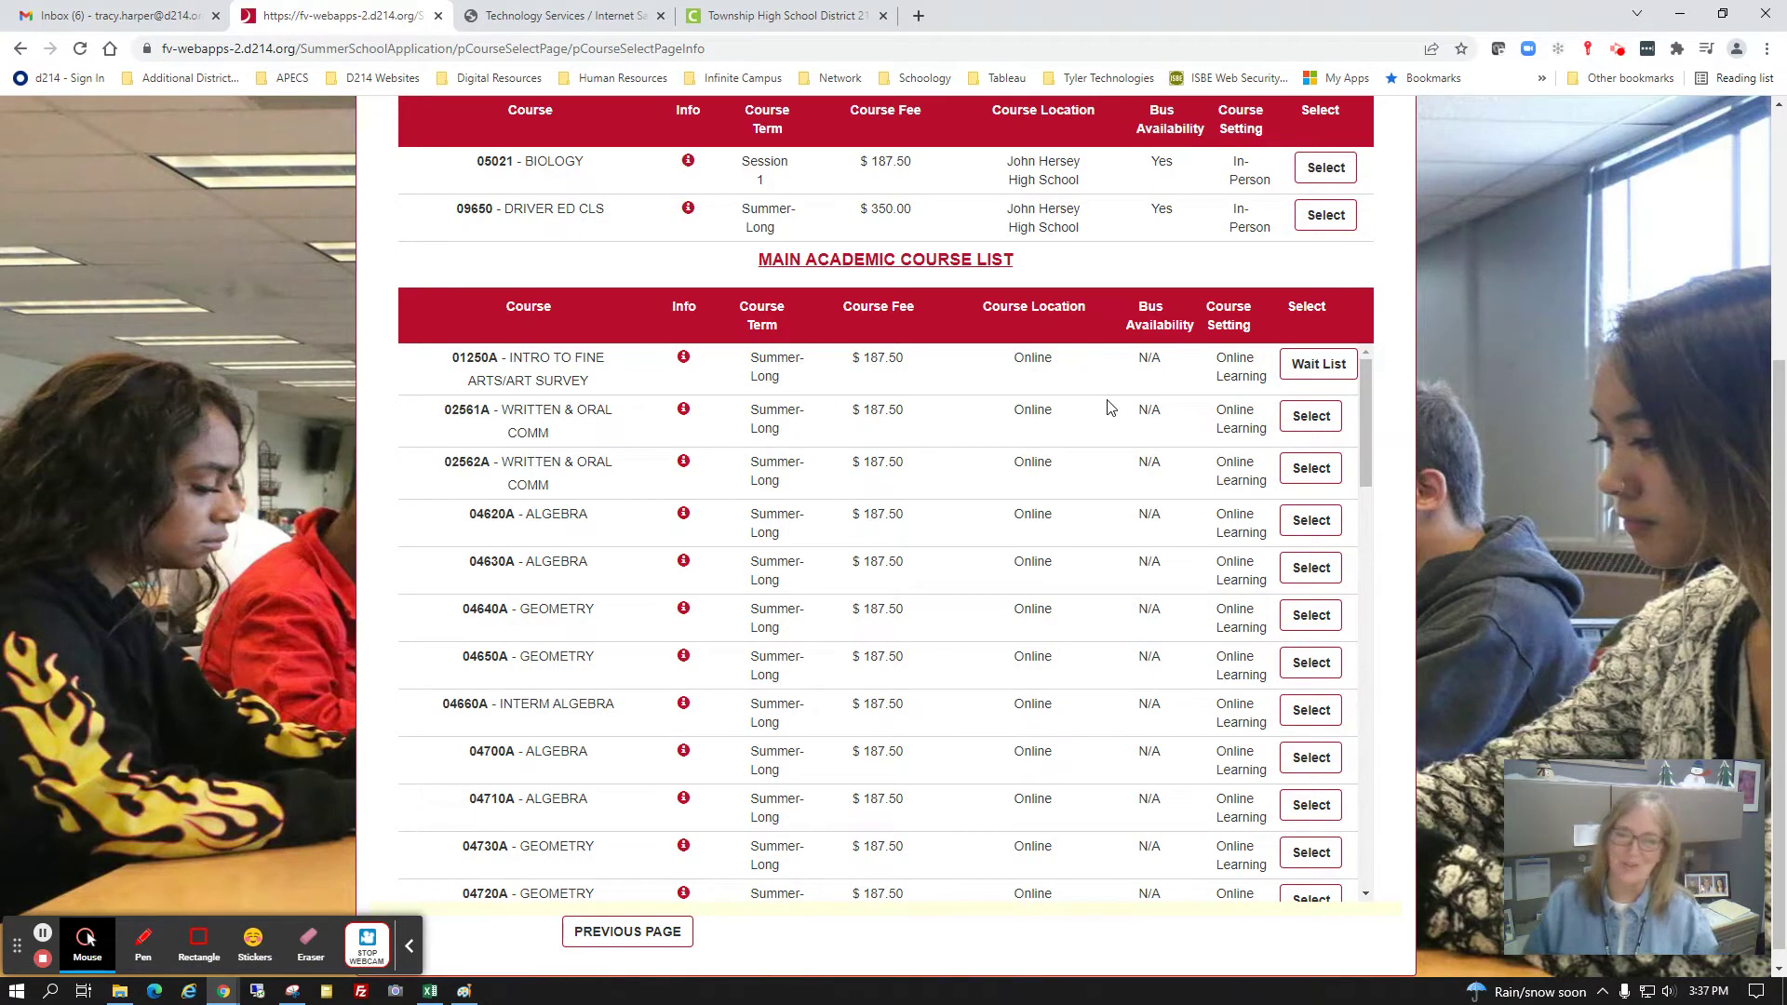
pyautogui.scroll(-10, 1064, 524)
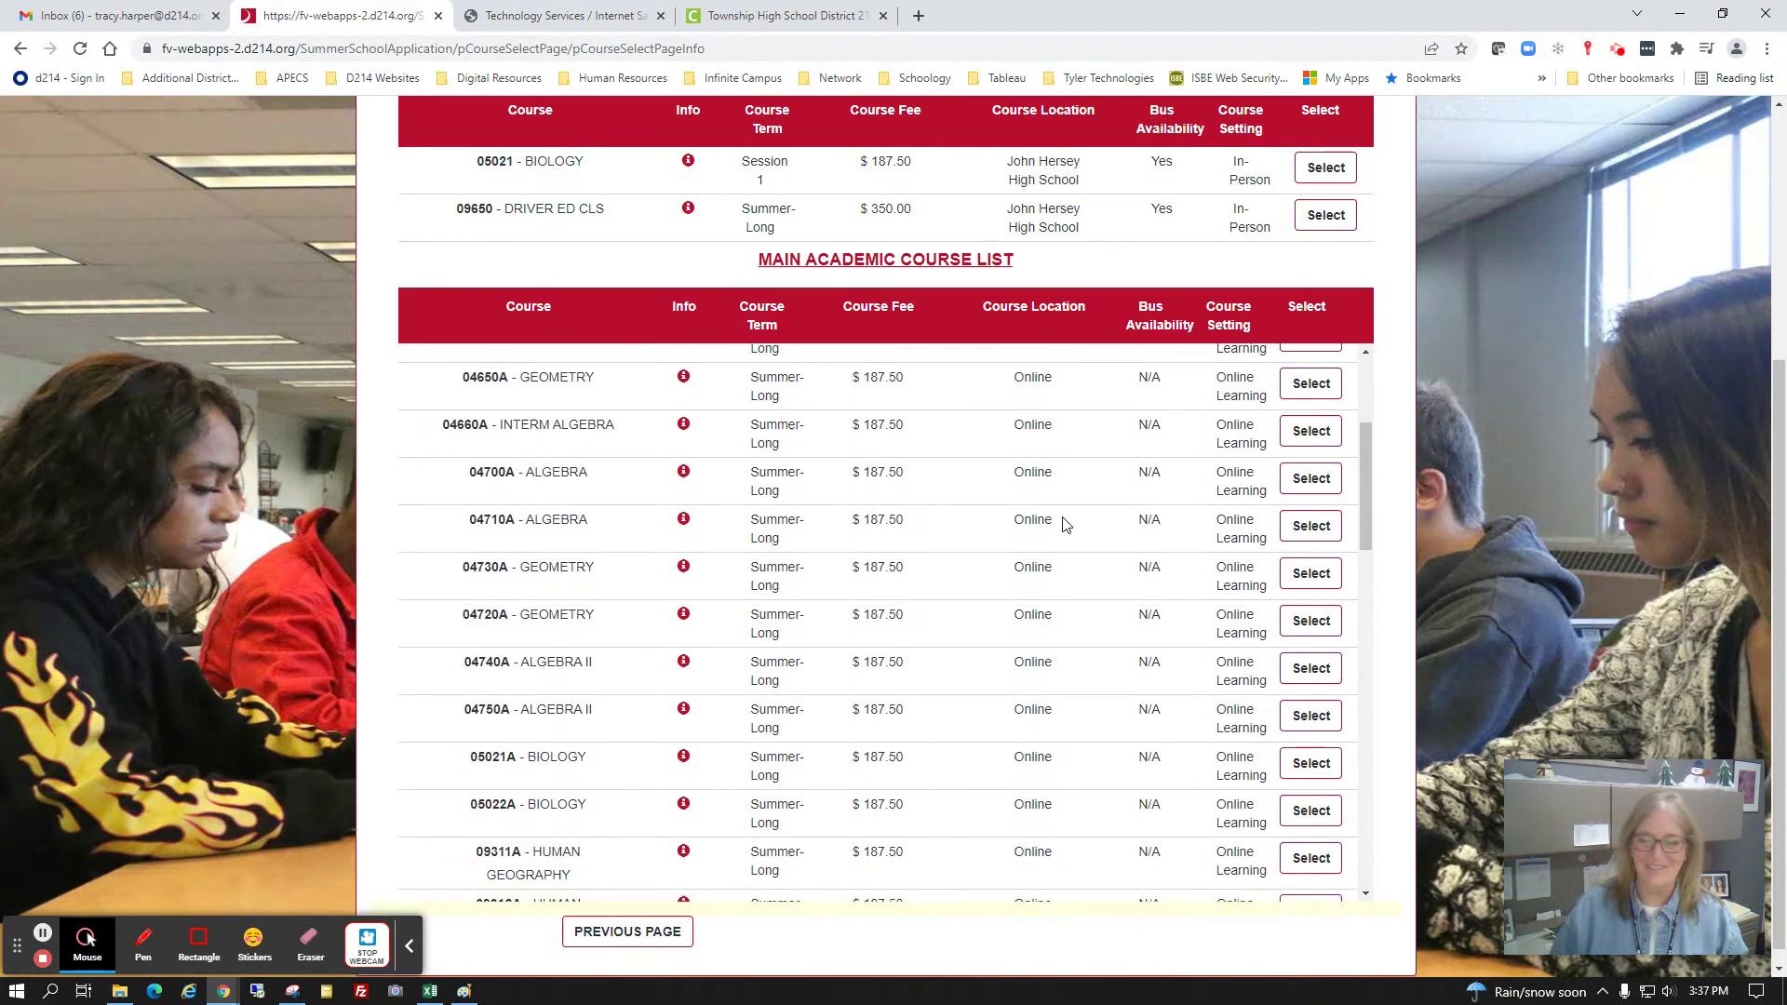
pyautogui.scroll(-3, 1064, 524)
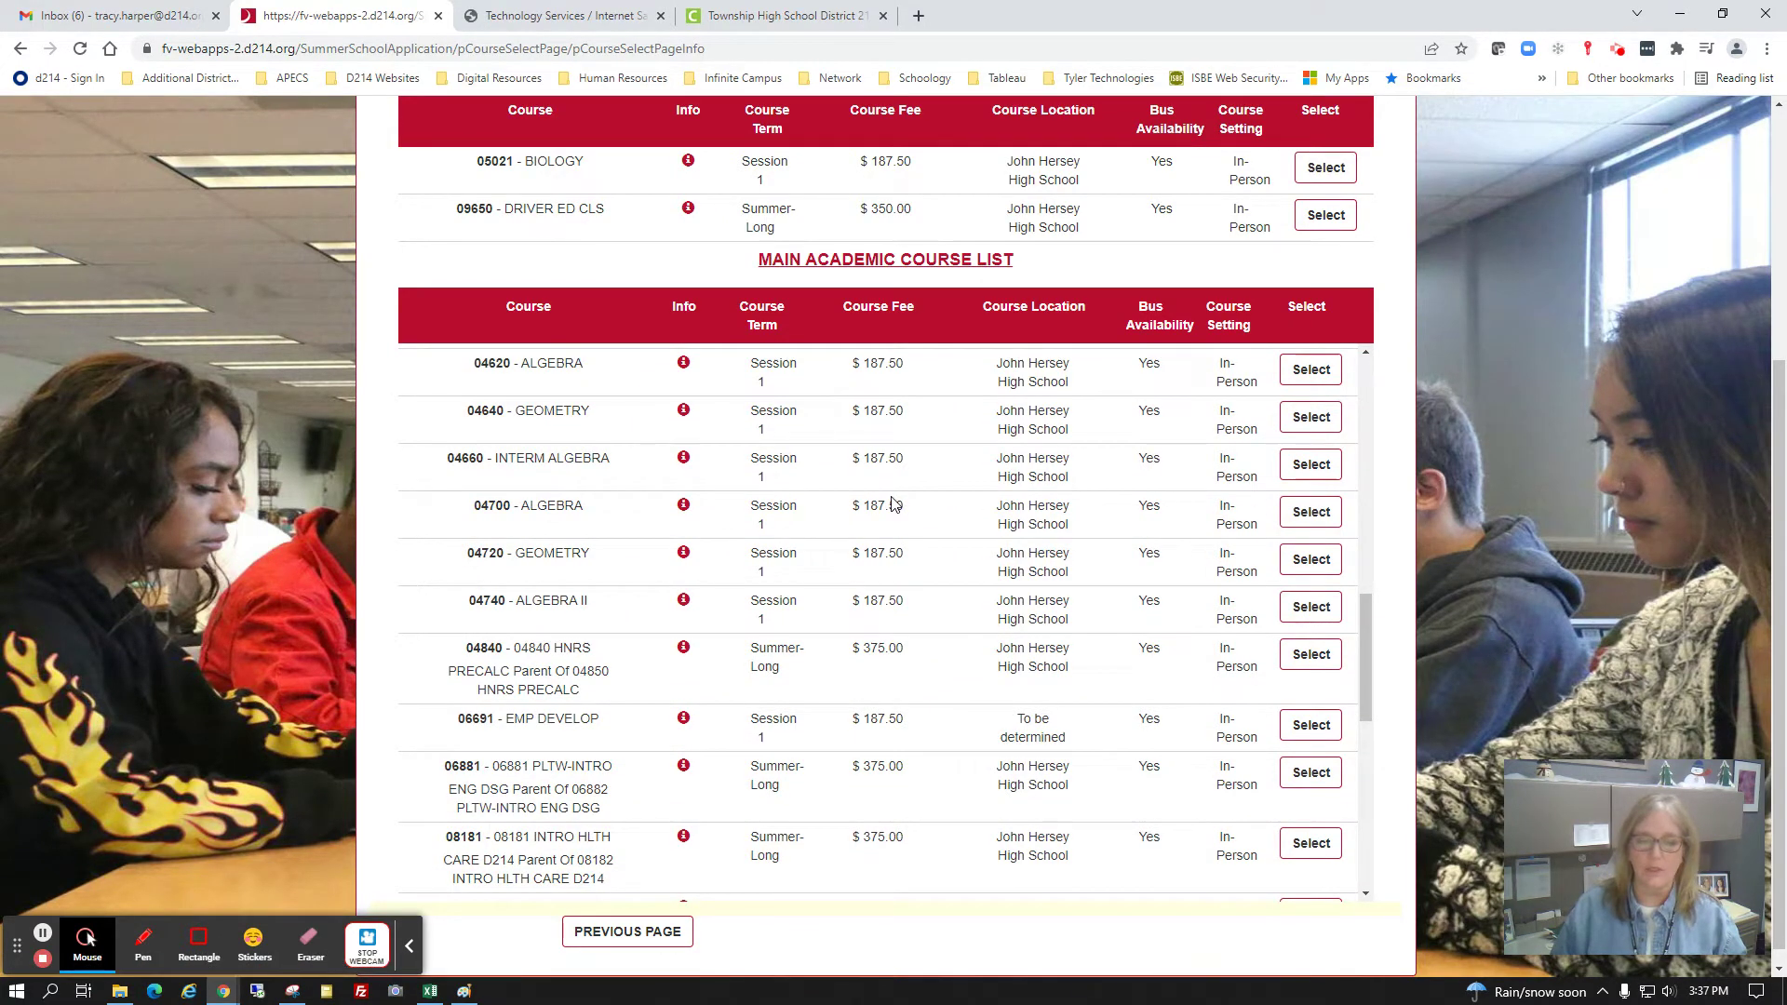
pyautogui.scroll(4, 890, 504)
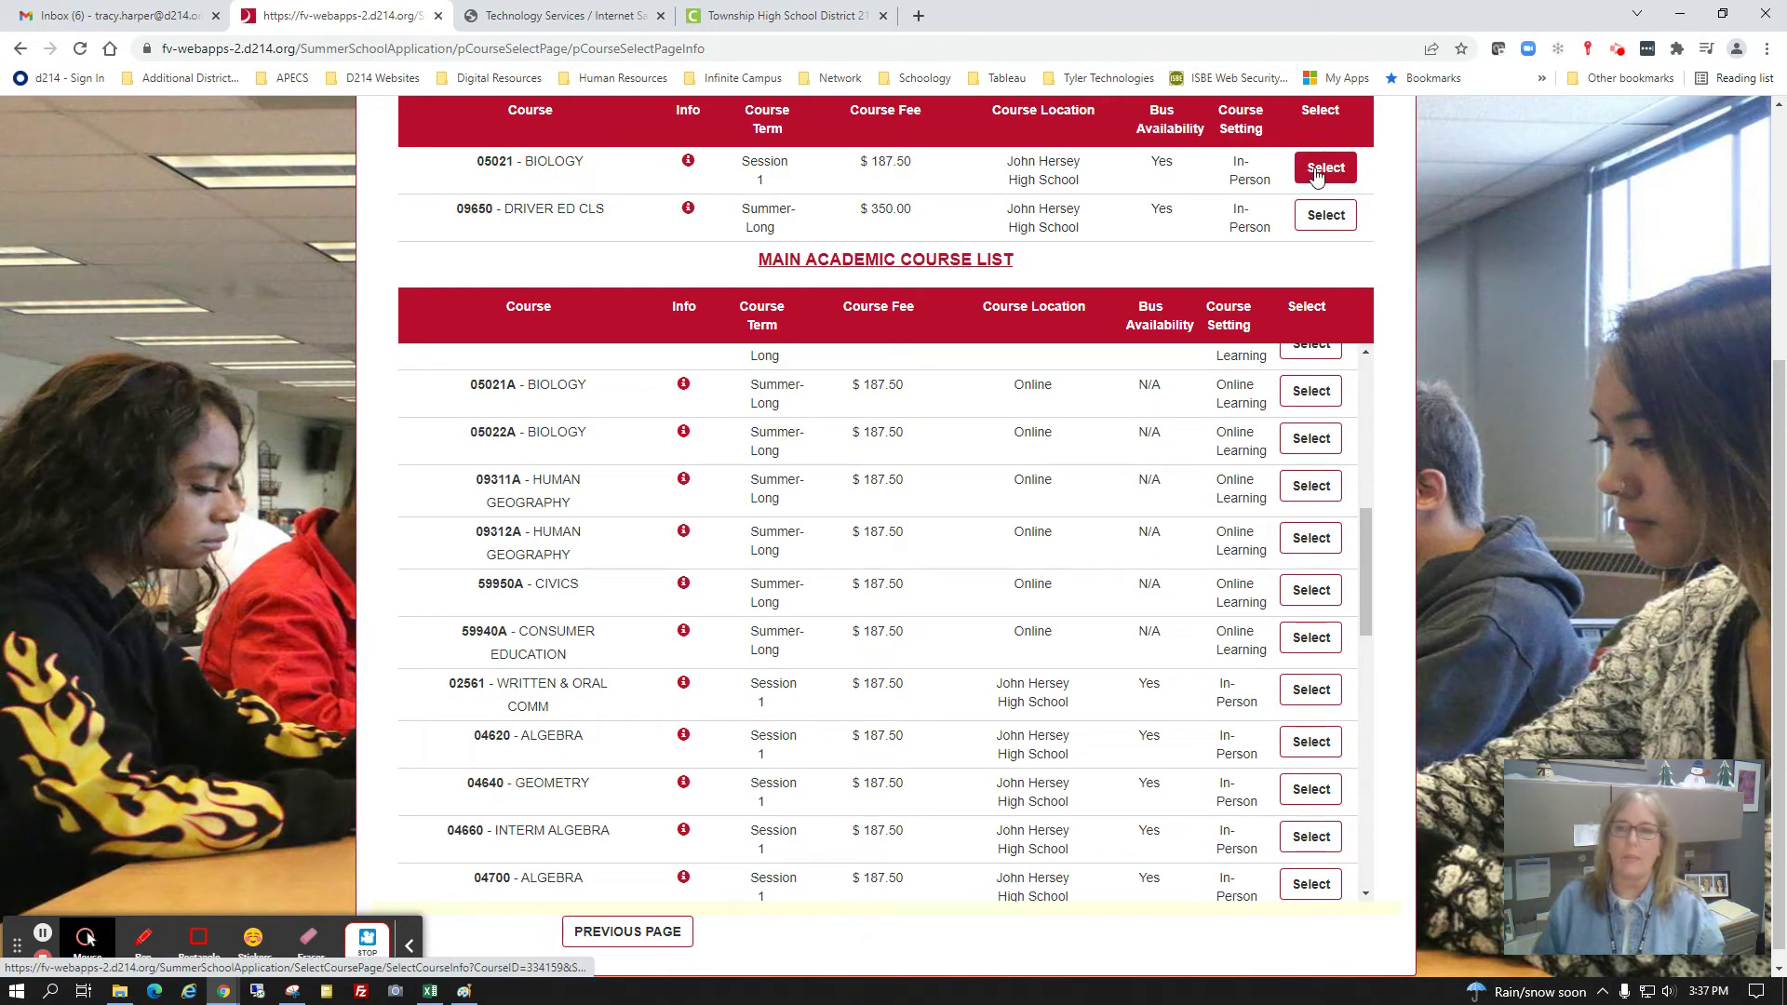
# Step: Add 05021 Biology, Session 1, from its Course Details, then confirm the cart shows 1 item
pyautogui.click(1315, 174)
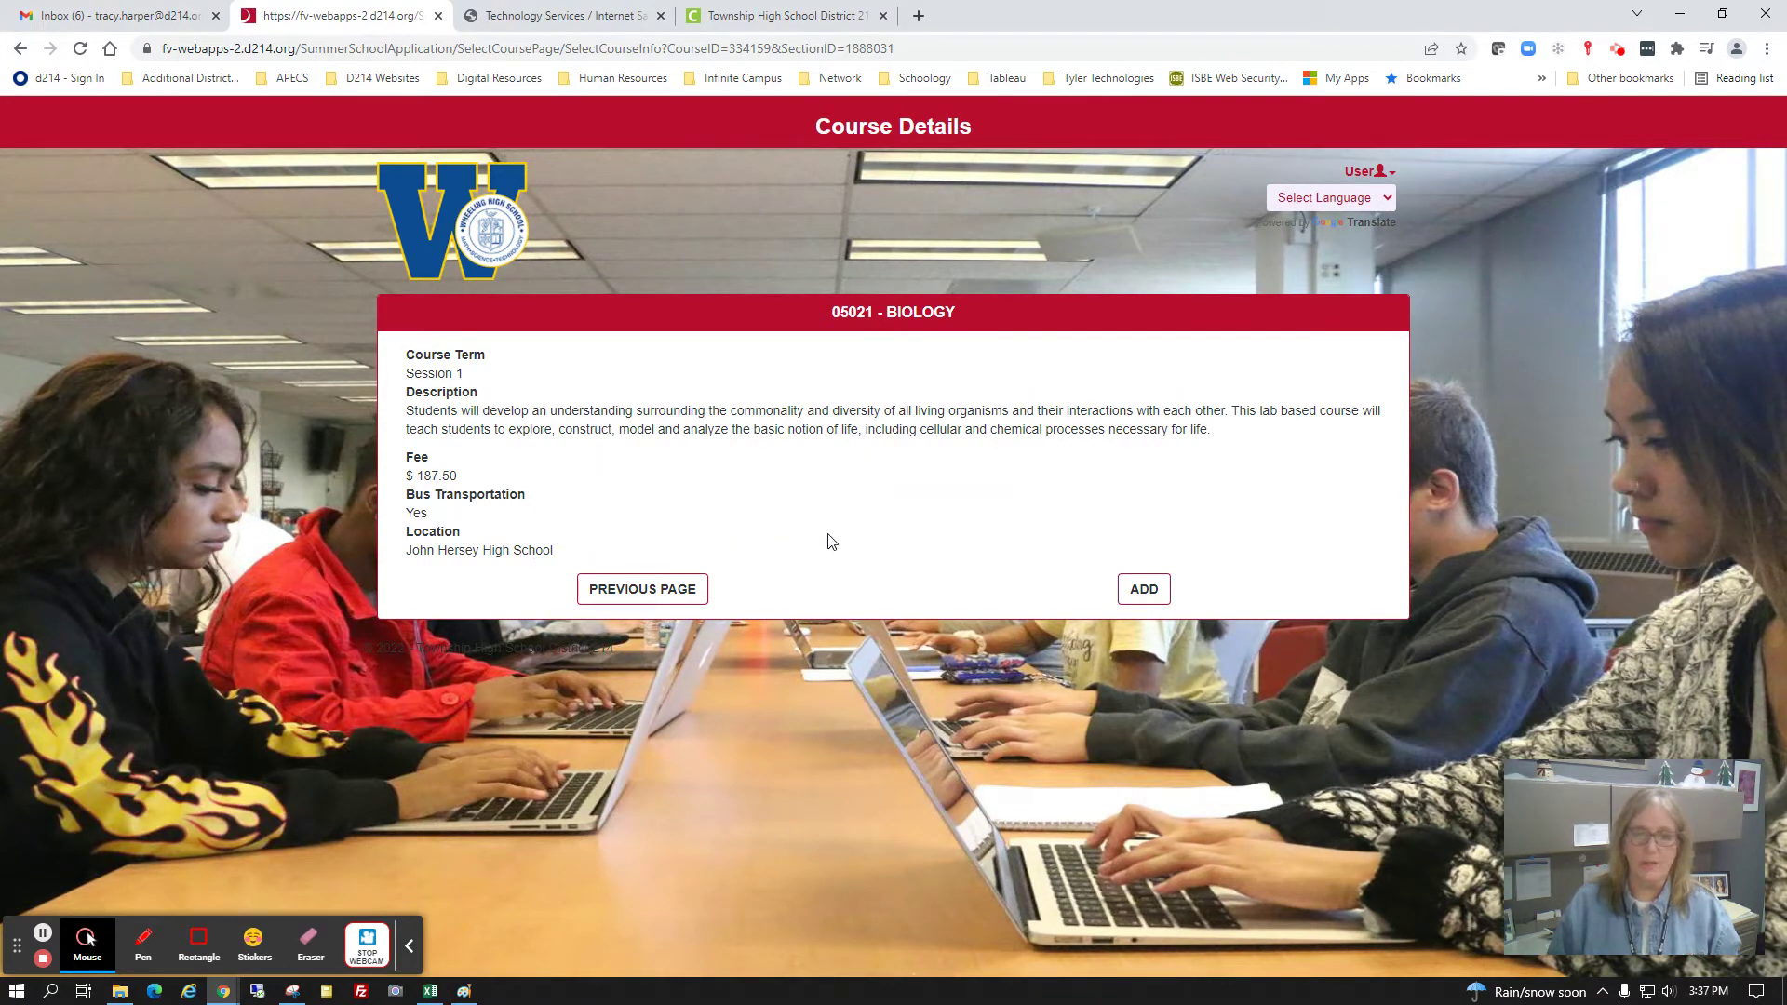
pyautogui.click(1145, 588)
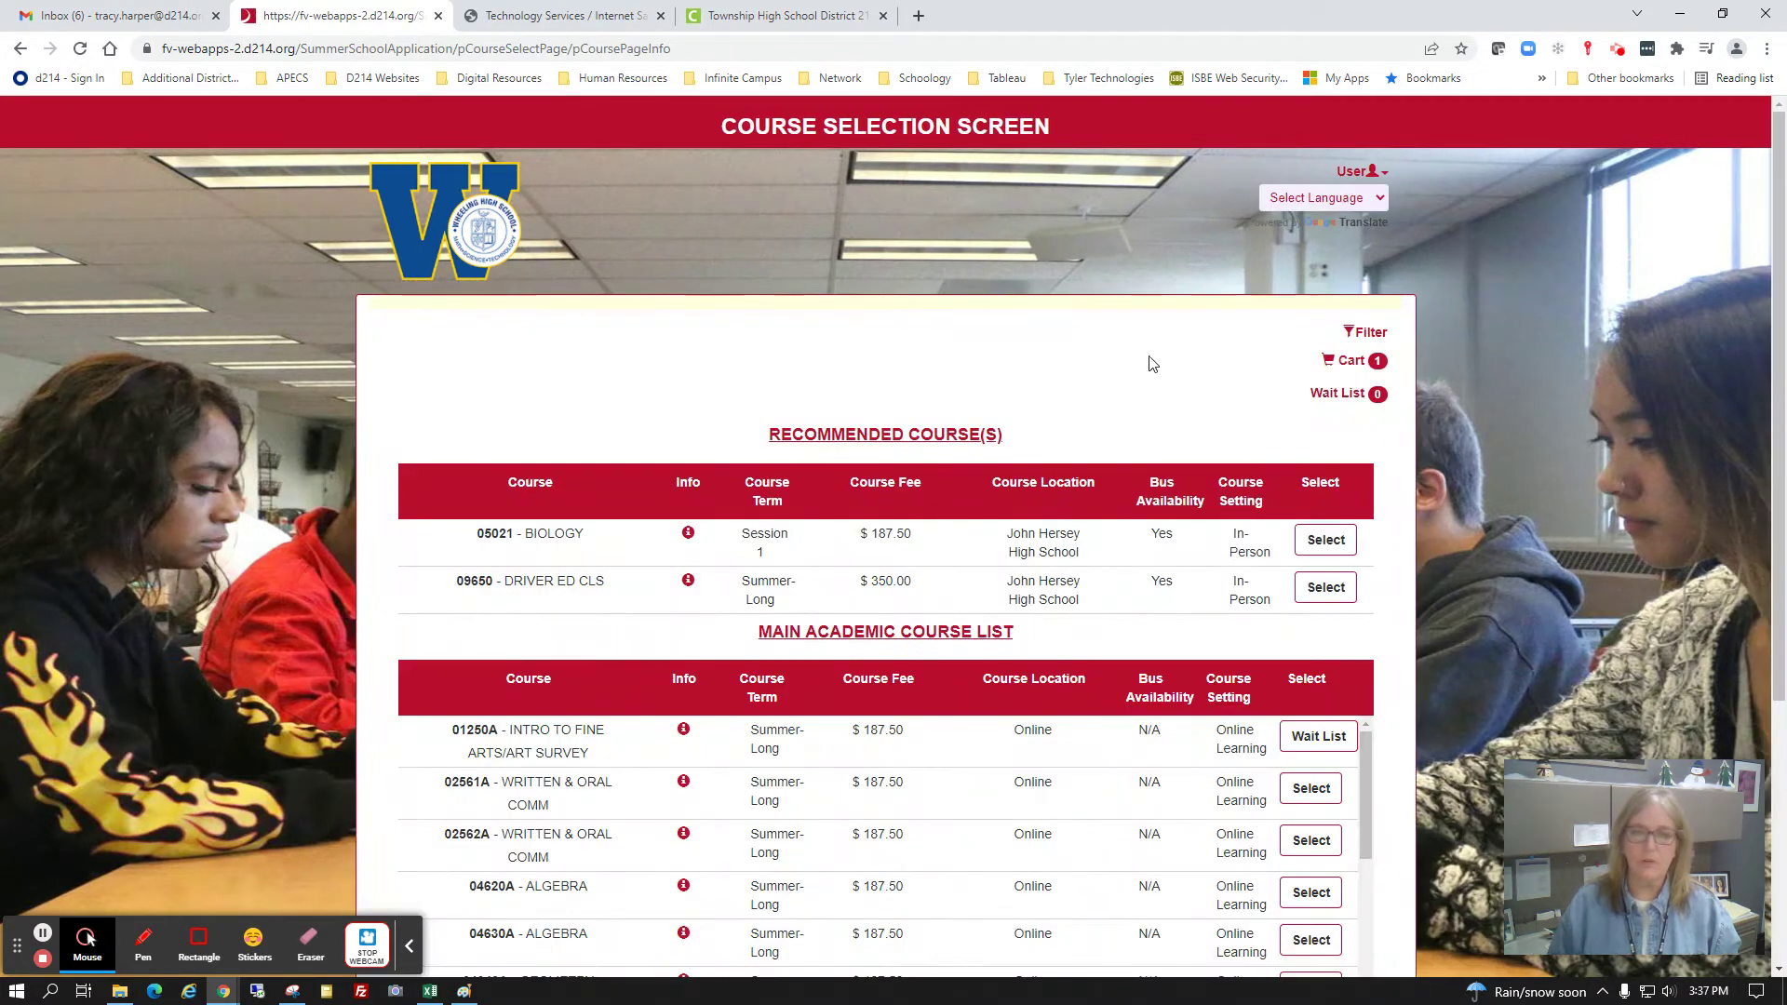
pyautogui.click(1349, 361)
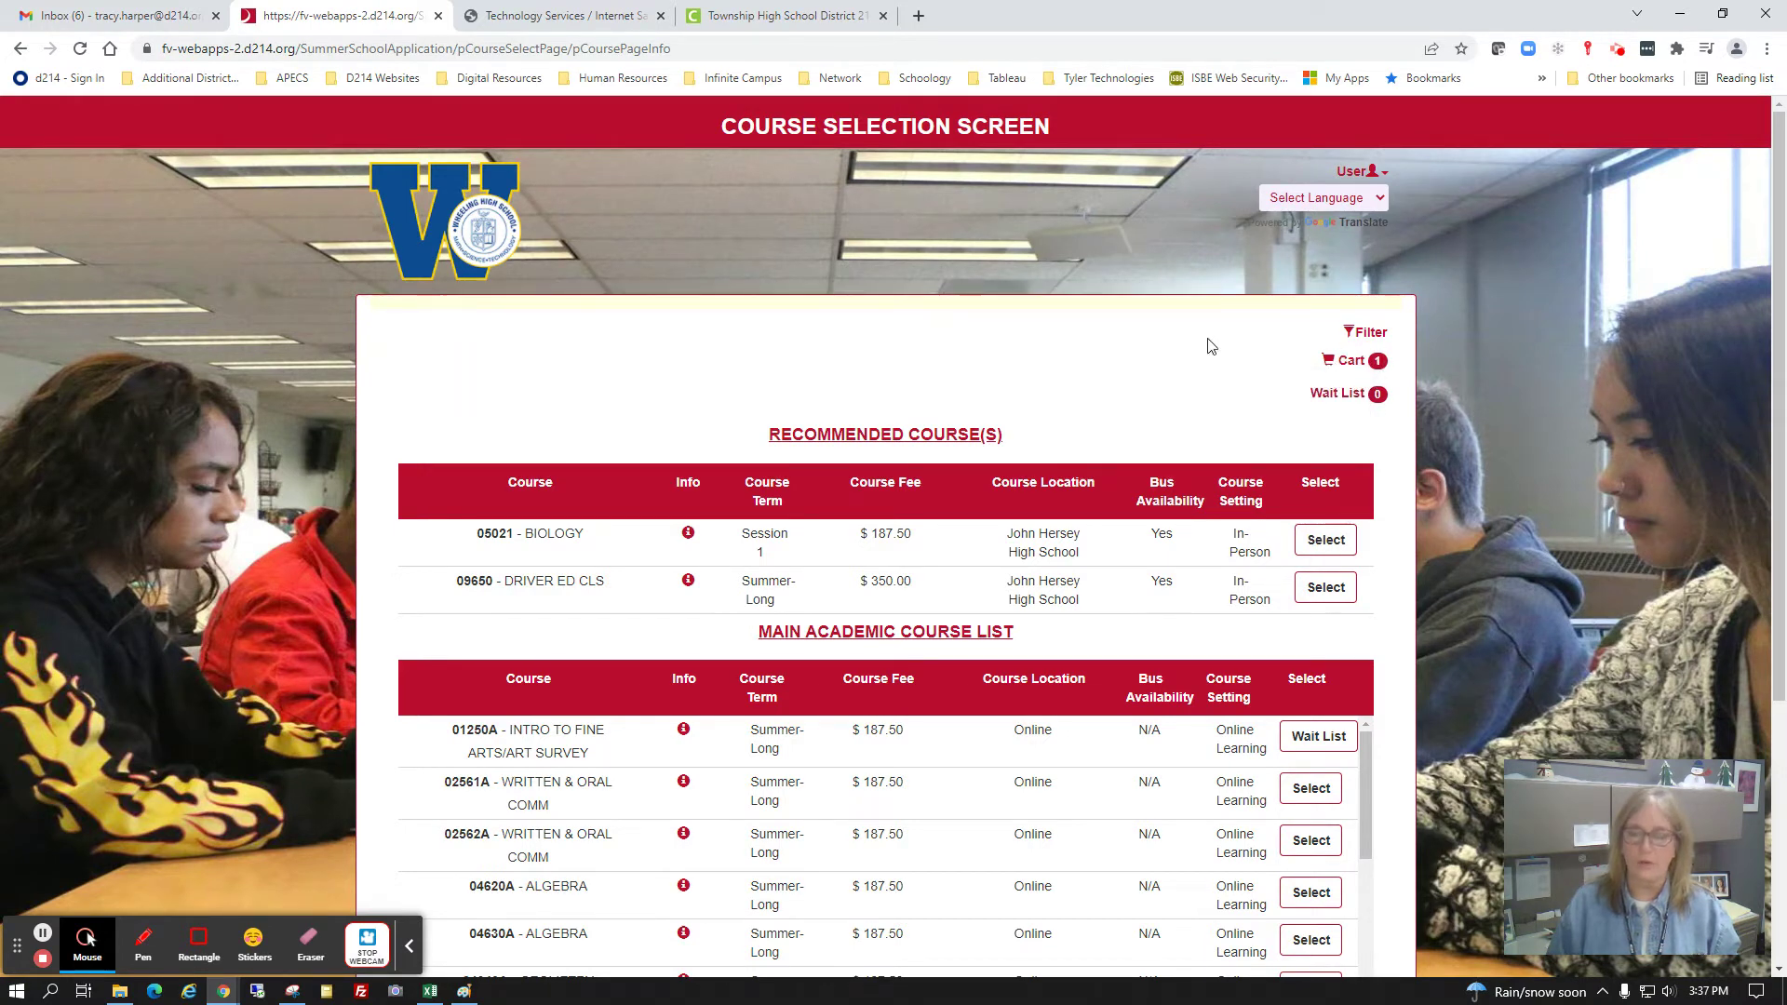
# Step: Find 09312 Human Geography, Session 2, in the course list and add it to the cart
pyautogui.scroll(-1, 1150, 350)
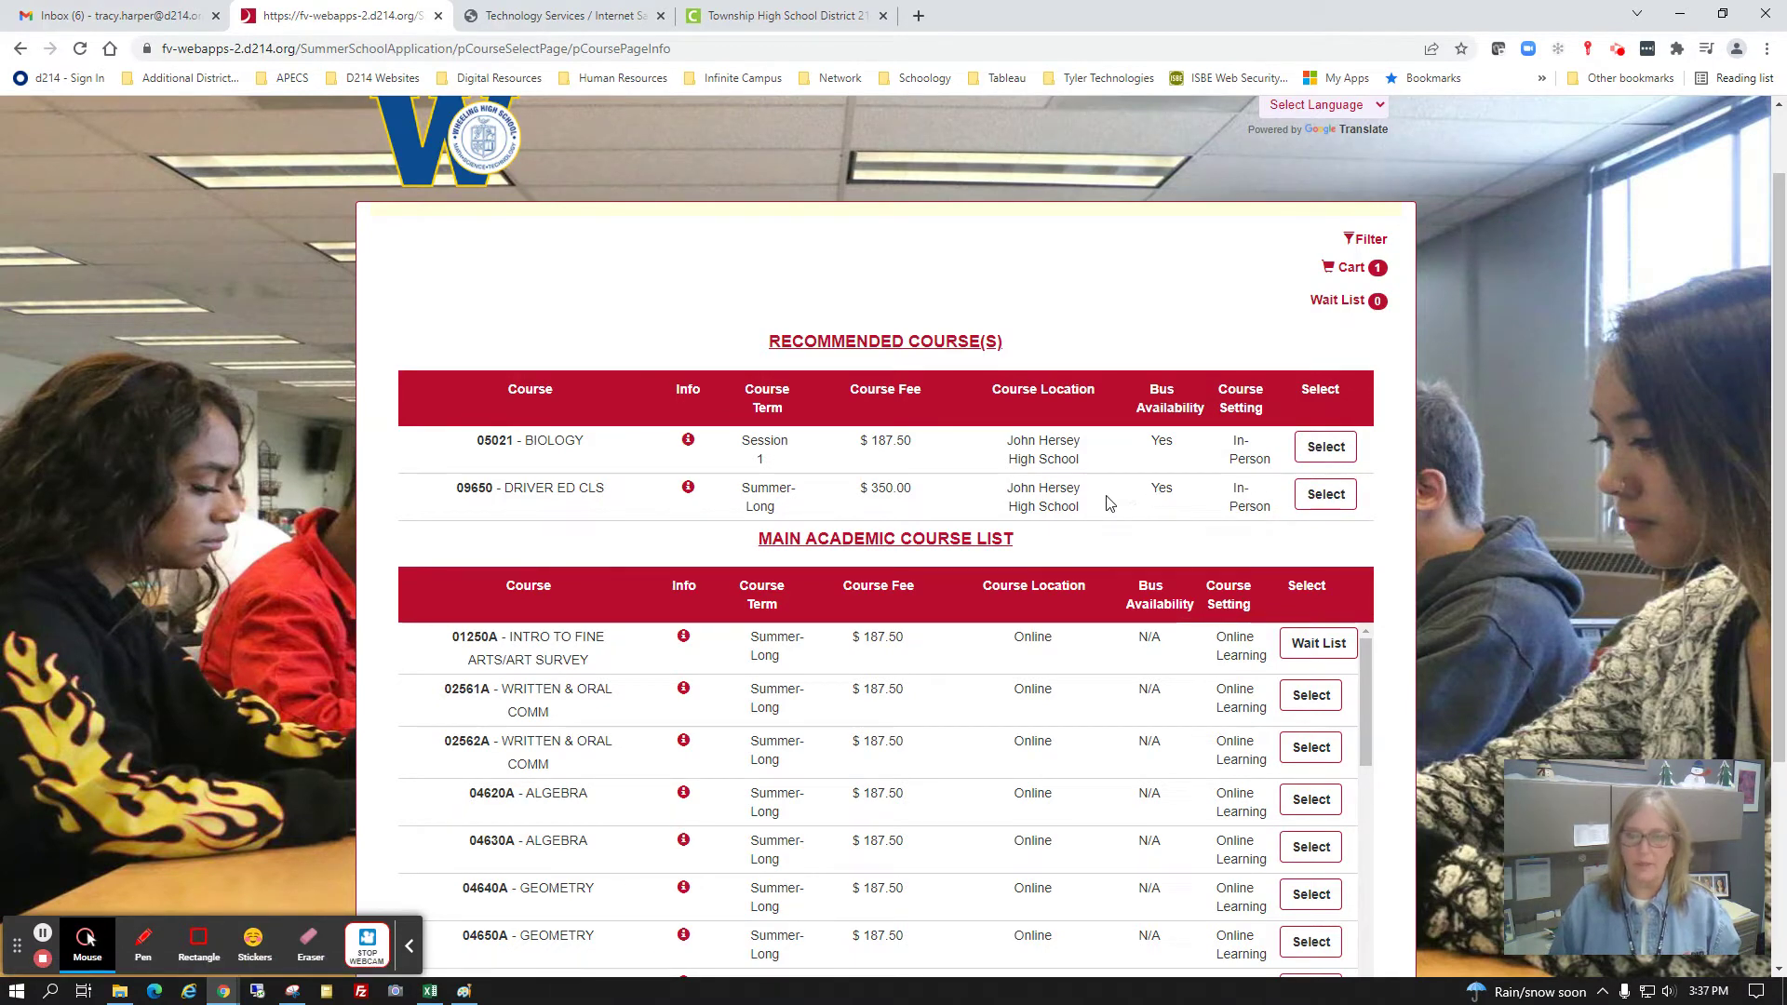
pyautogui.scroll(-3, 1108, 503)
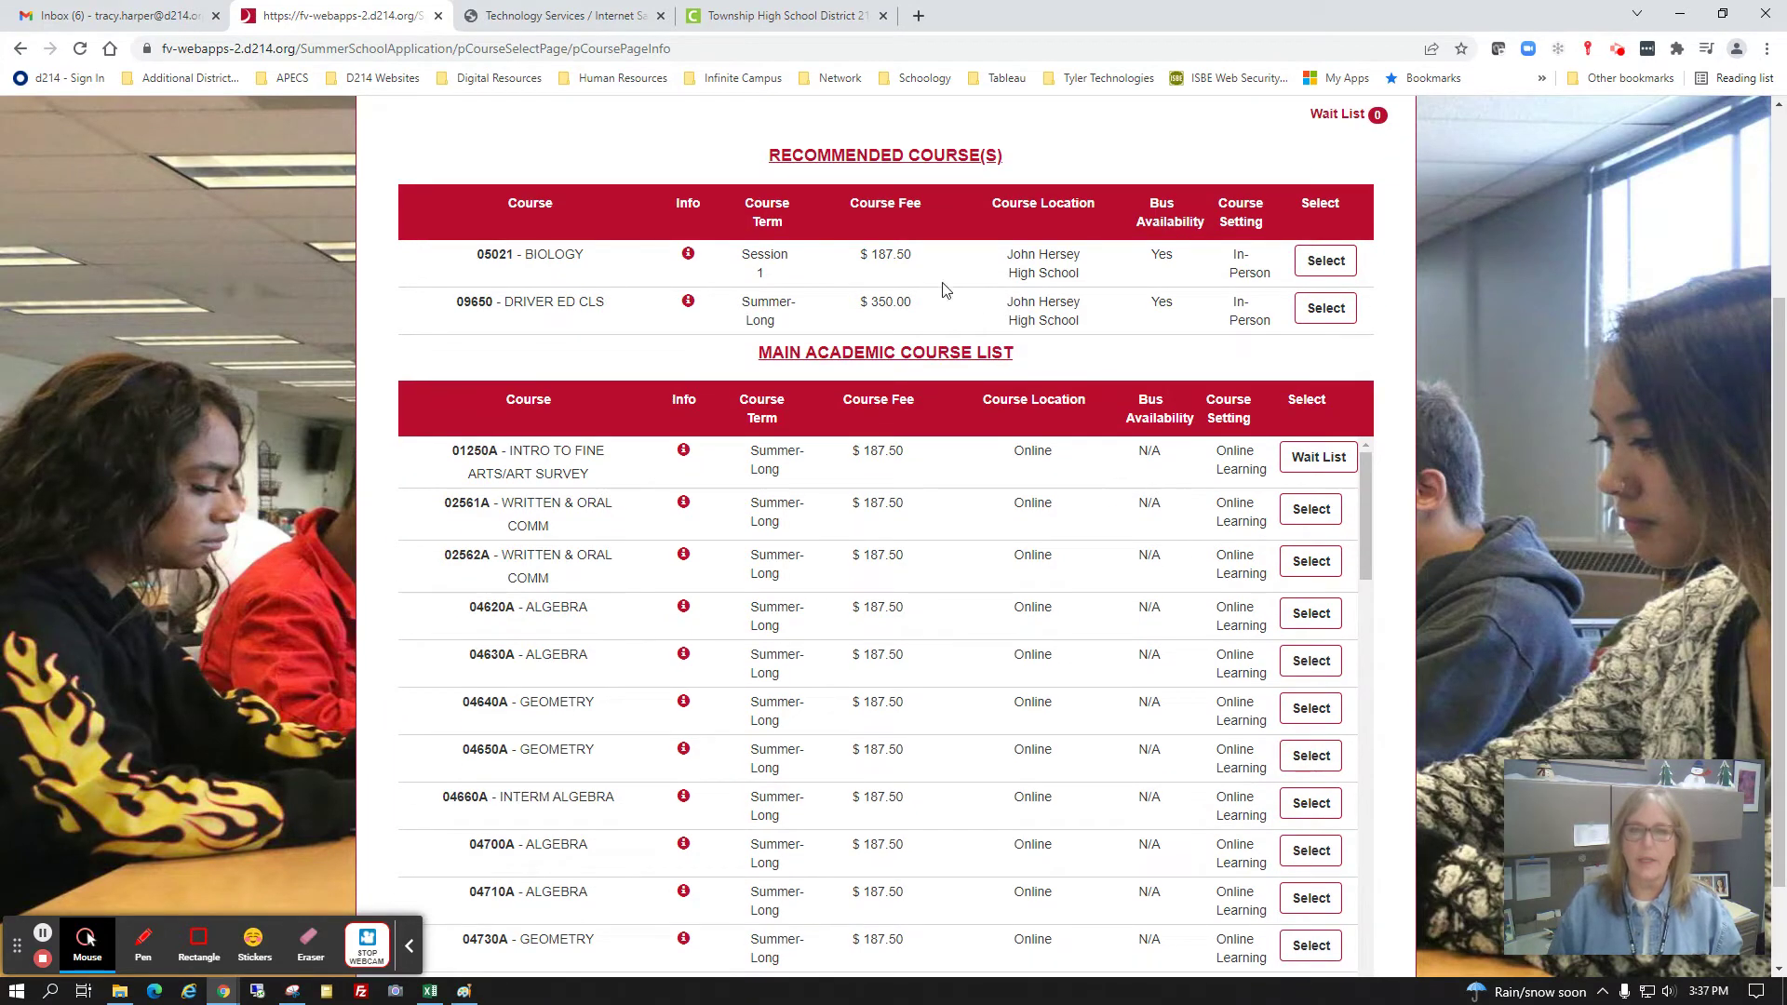
pyautogui.scroll(-5, 993, 338)
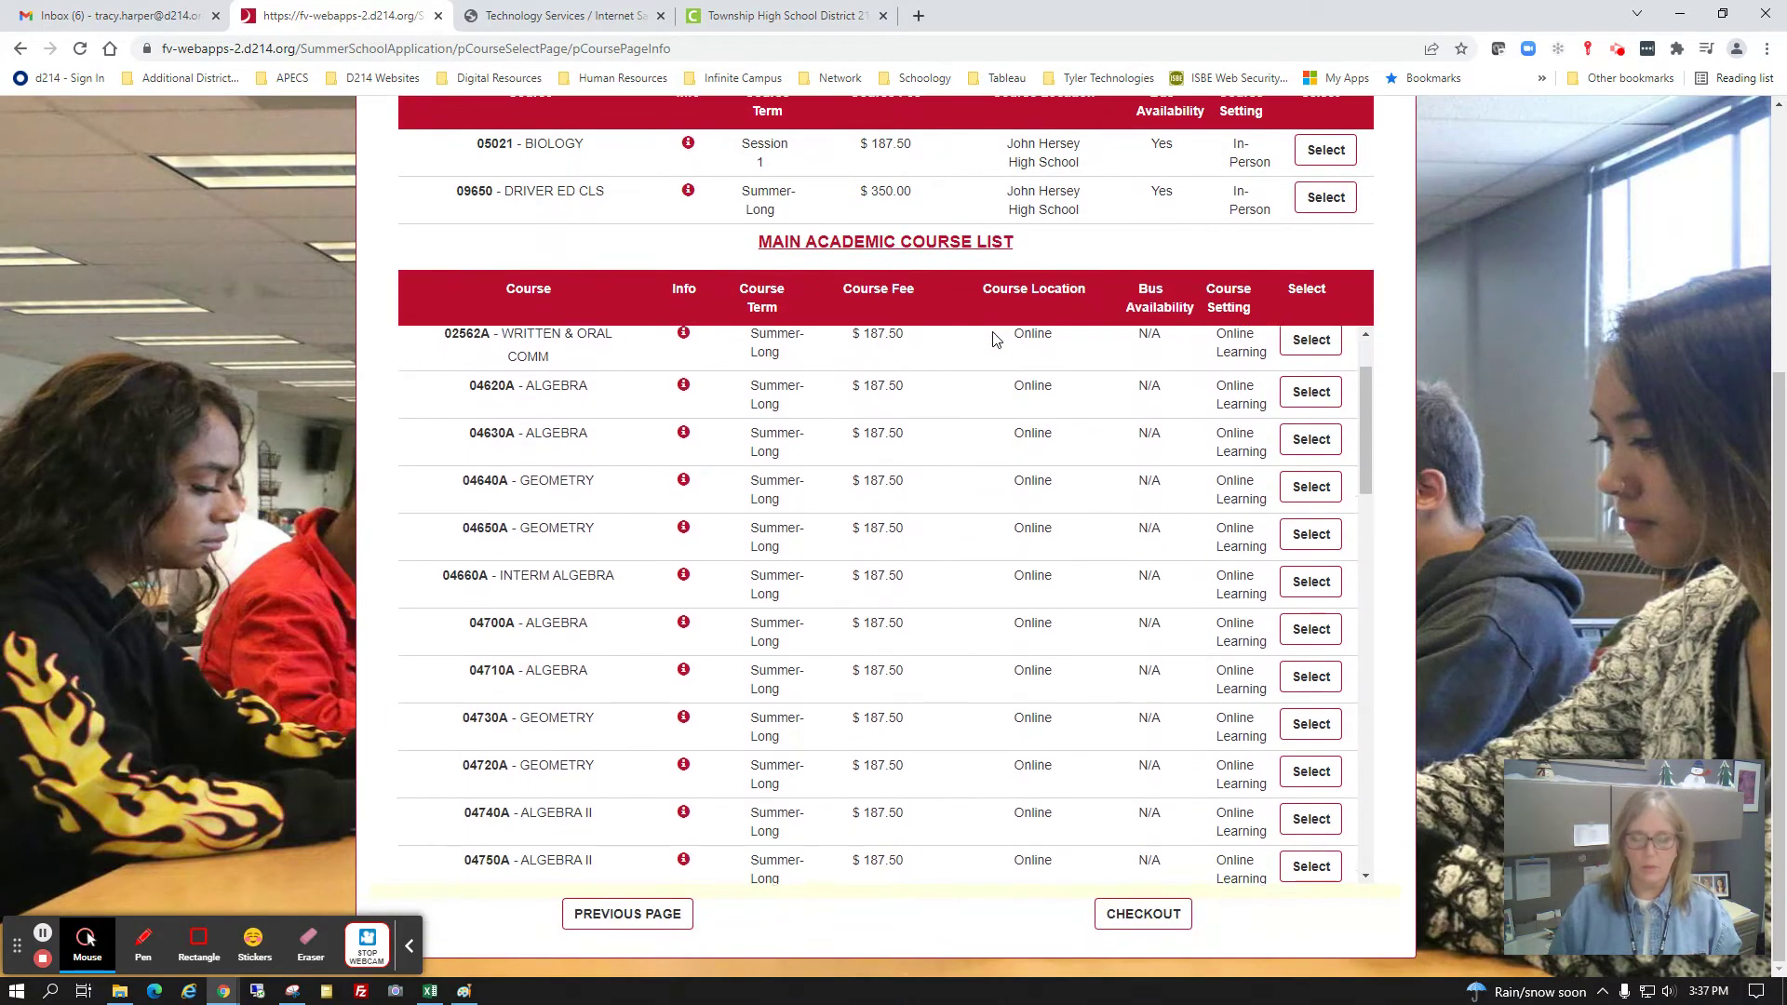
pyautogui.scroll(-8, 1050, 495)
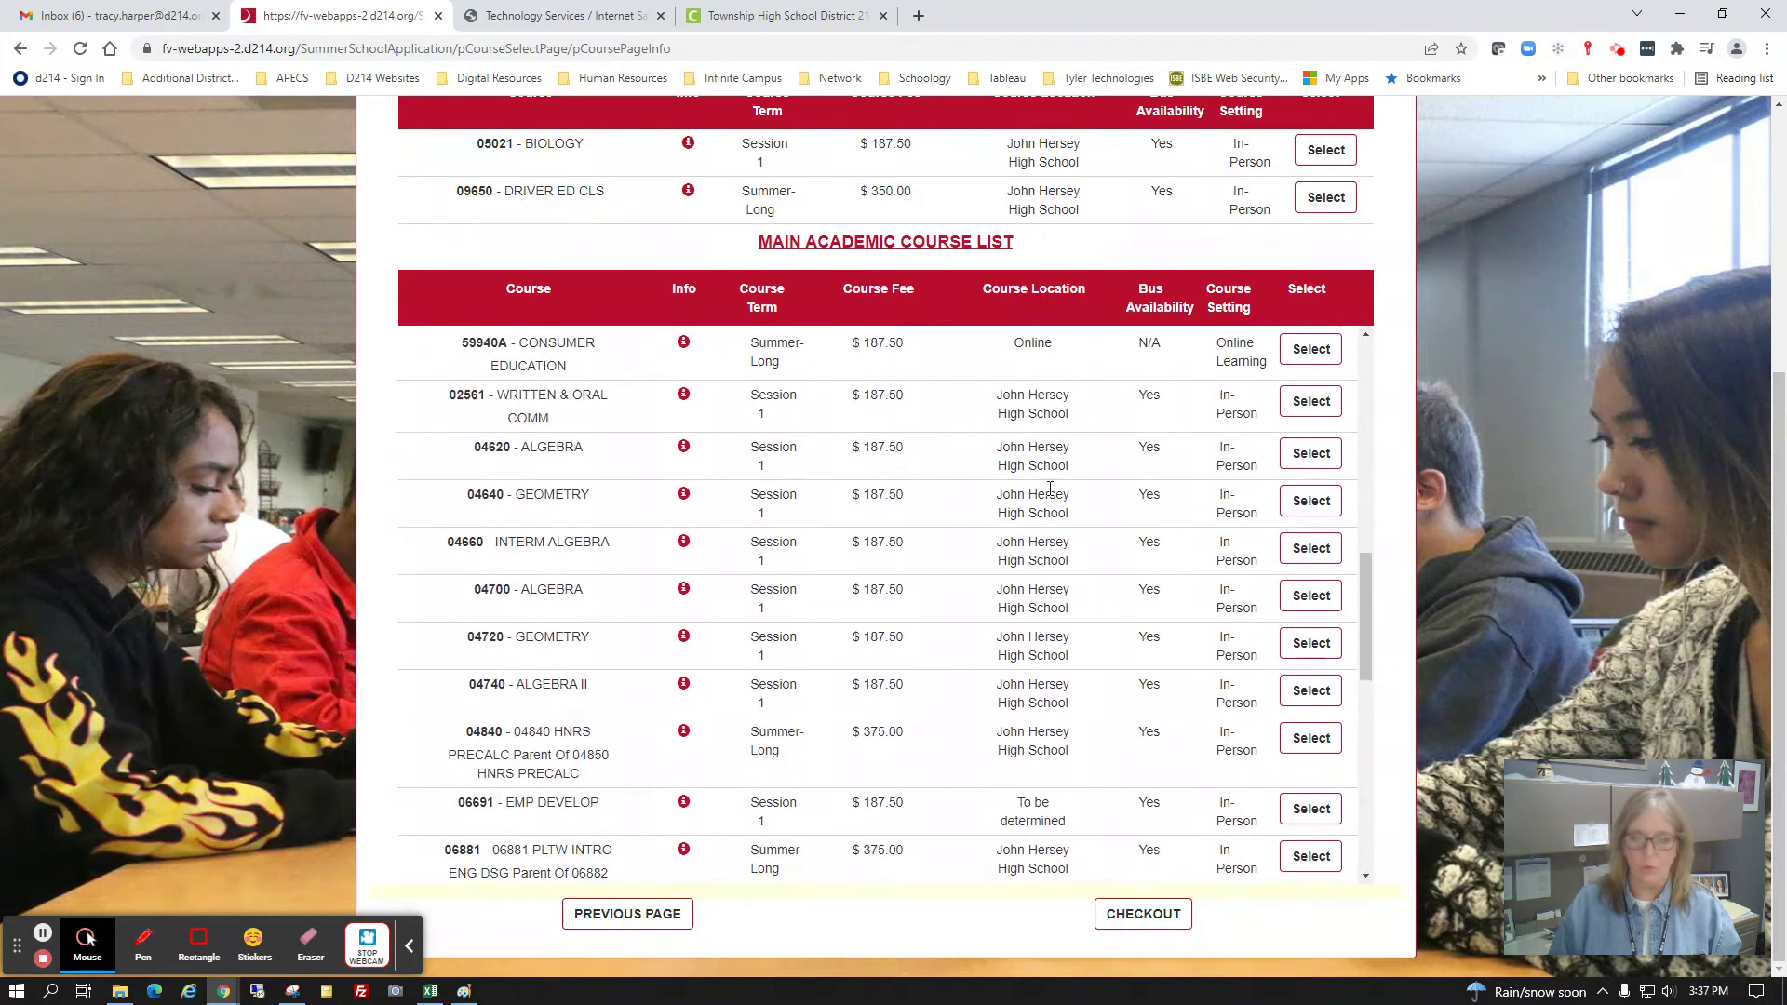
pyautogui.scroll(-2, 1050, 495)
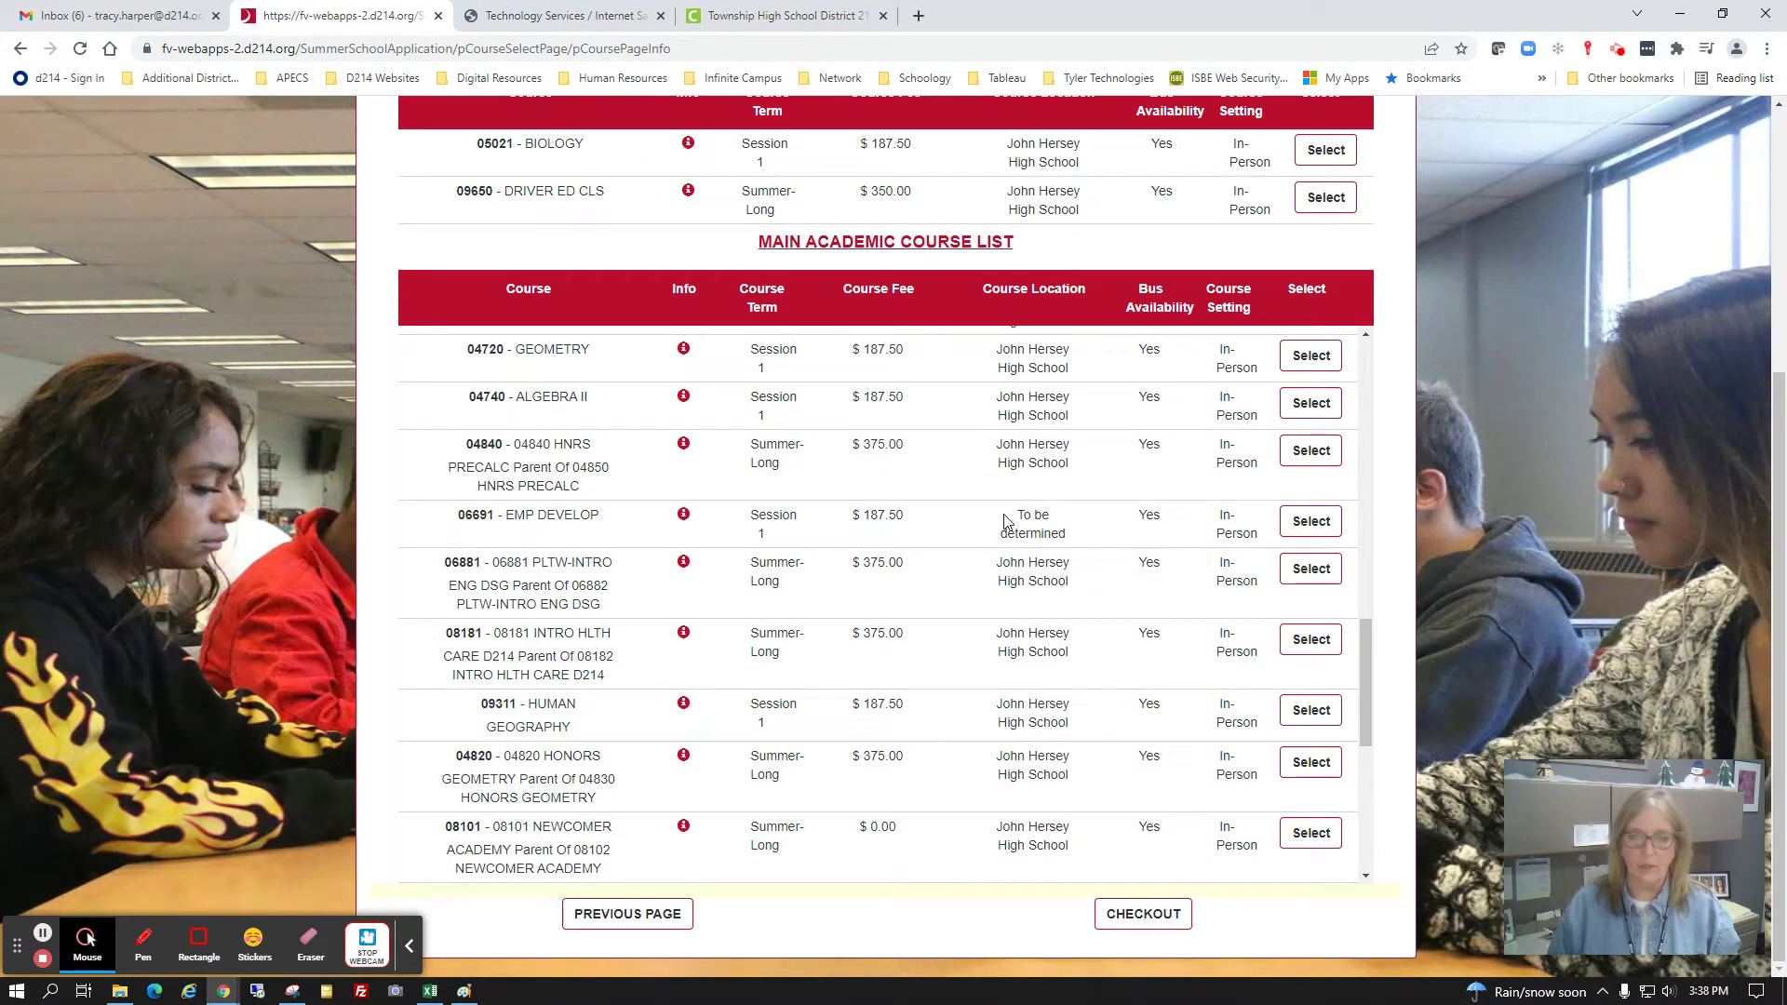
pyautogui.scroll(-3, 930, 550)
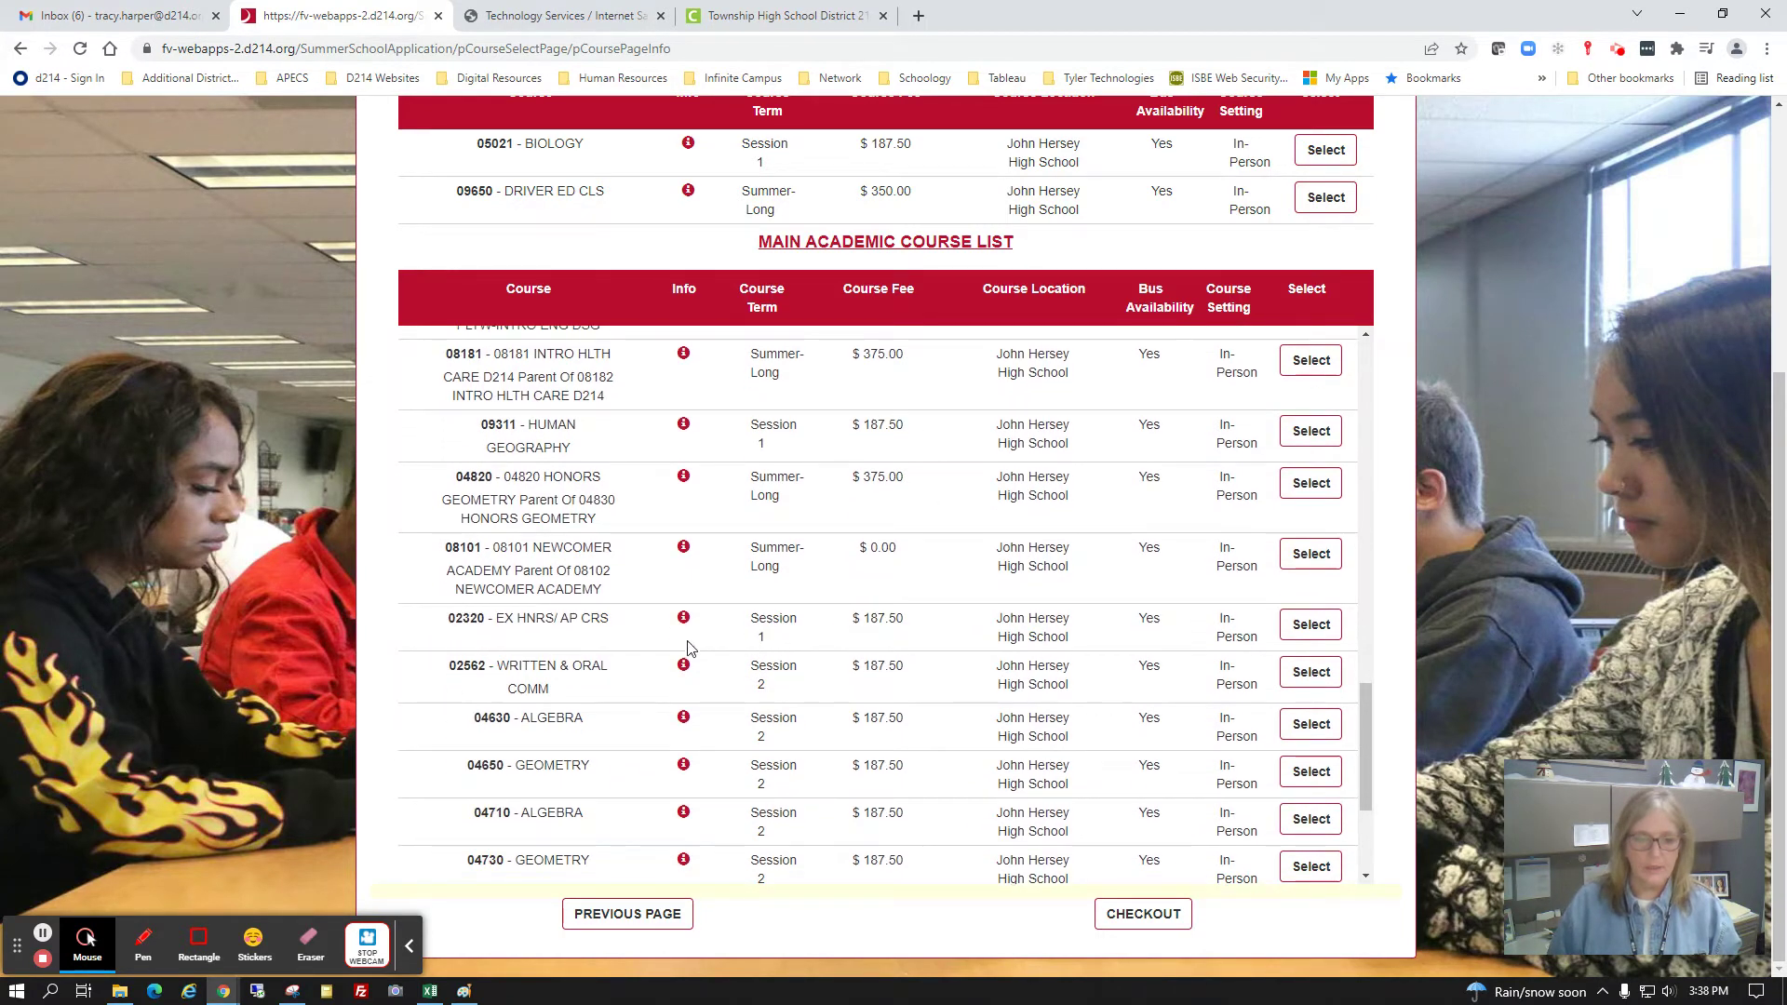
pyautogui.scroll(-2, 583, 659)
pyautogui.scroll(-1, 587, 707)
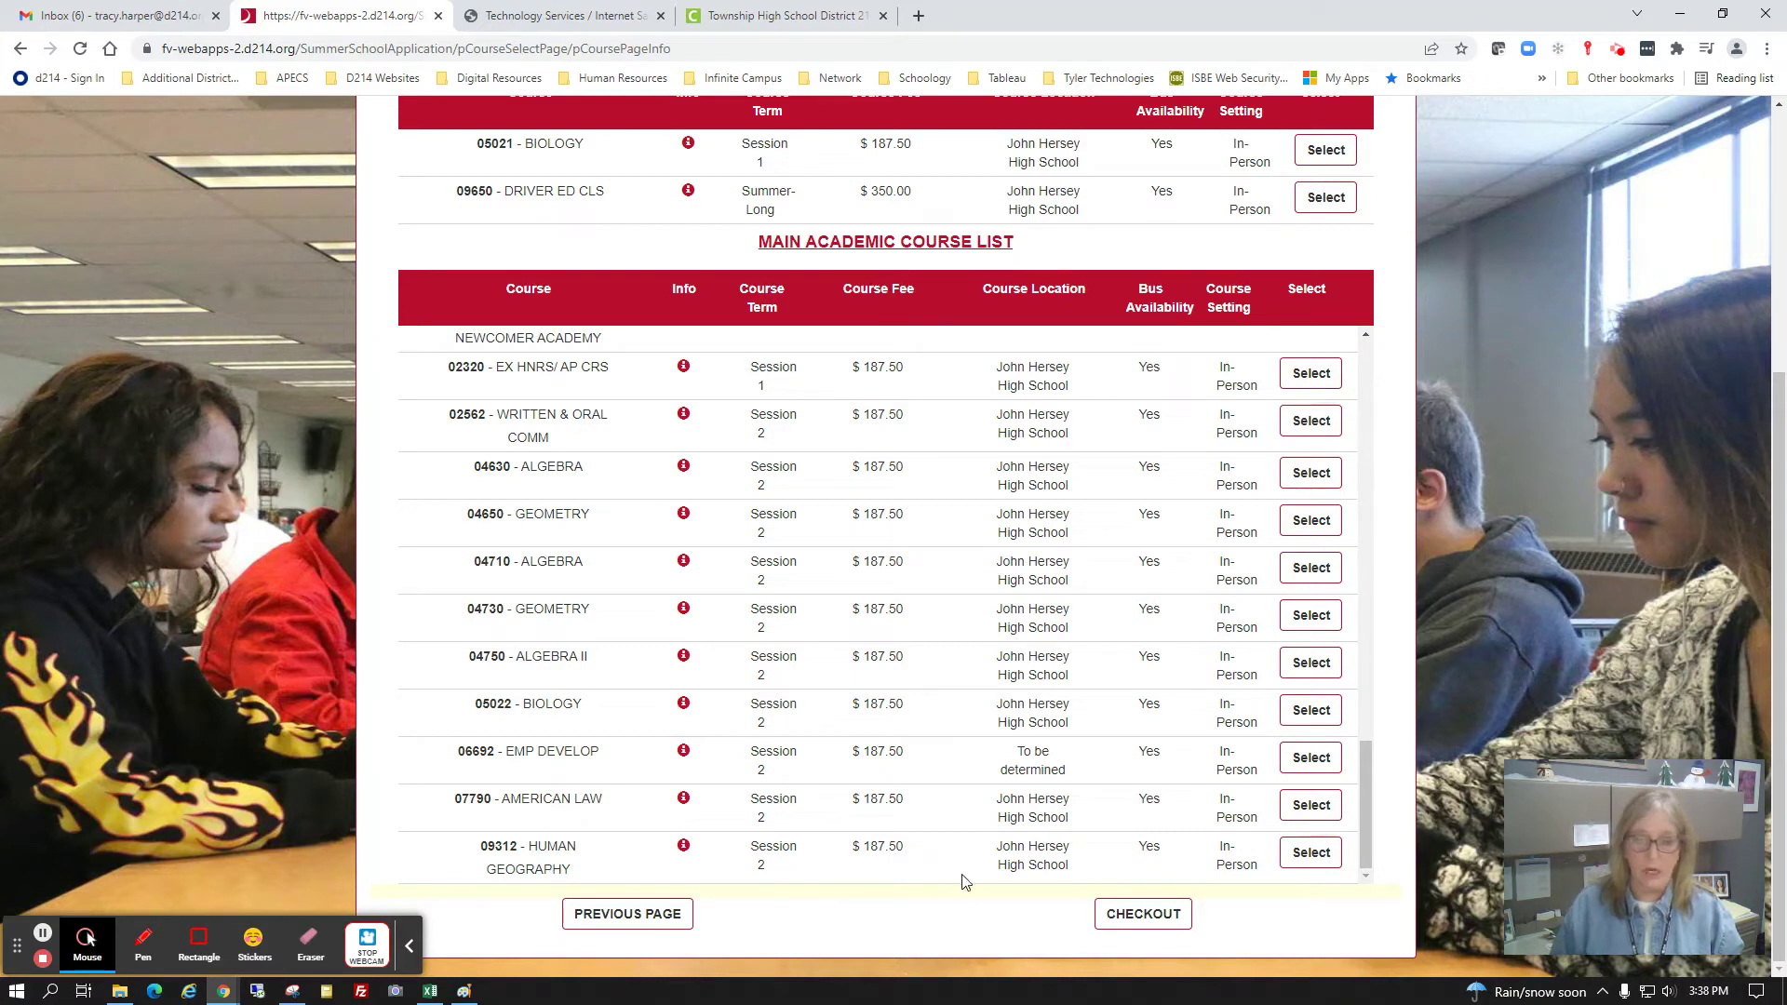
pyautogui.click(1321, 860)
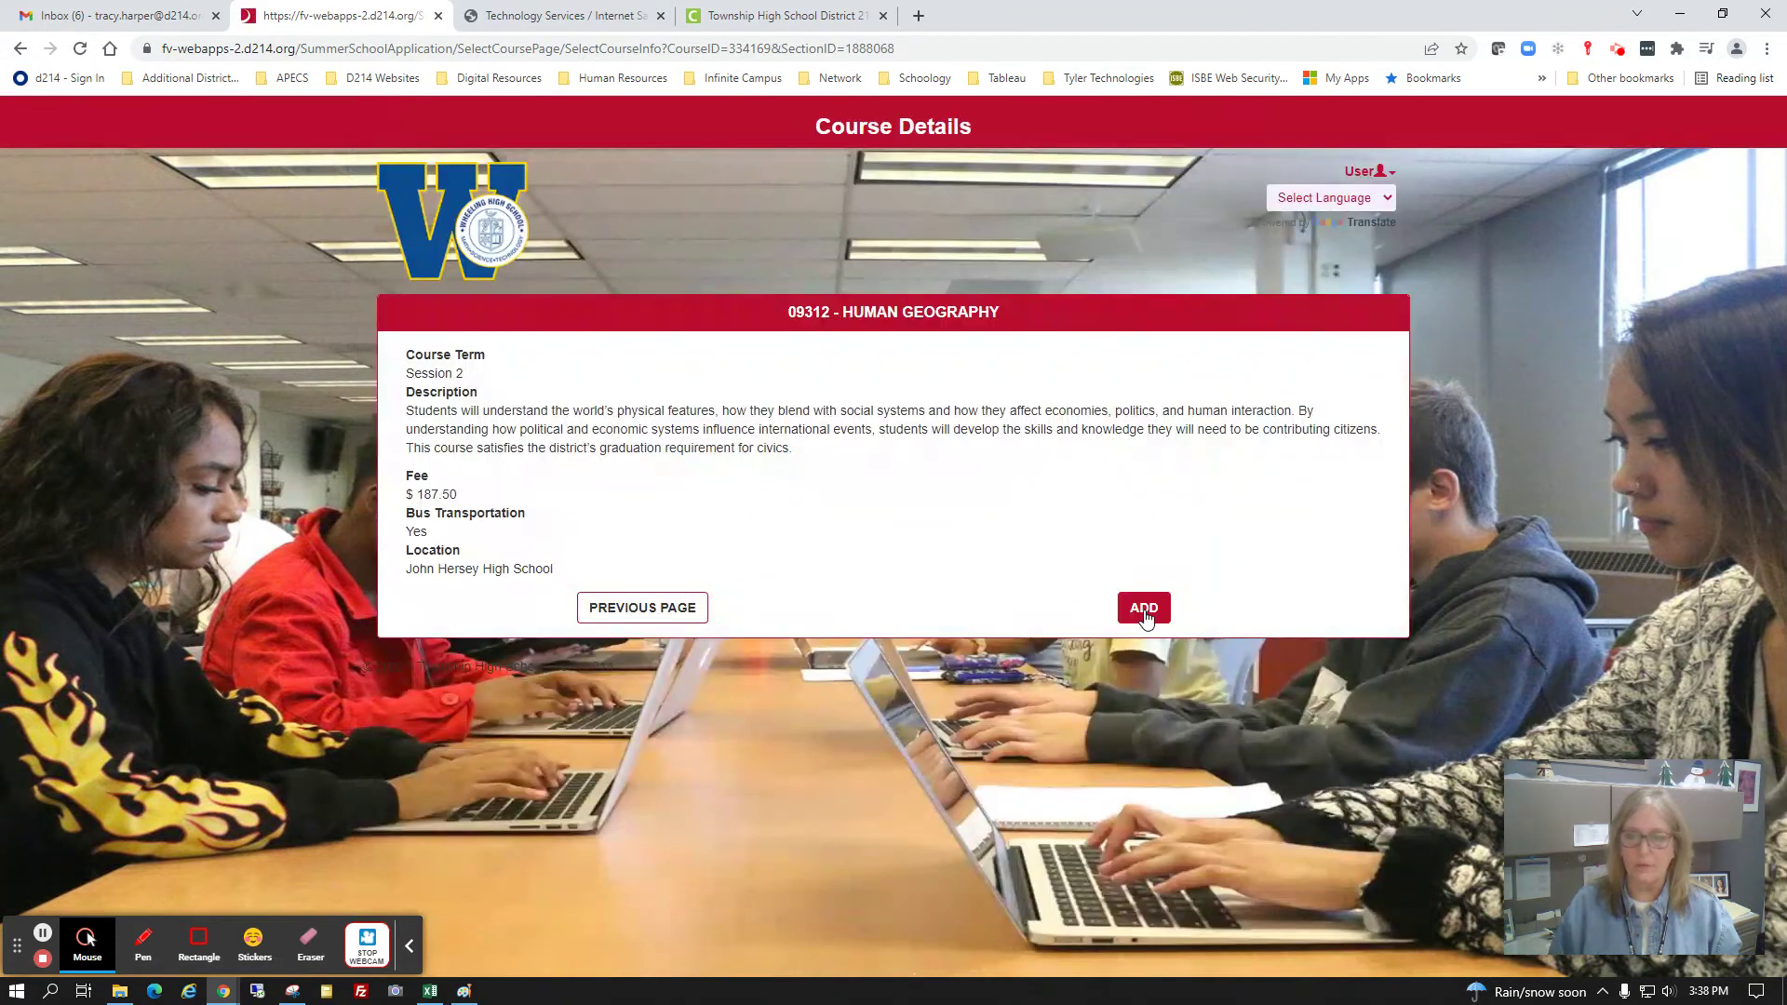
pyautogui.click(1144, 610)
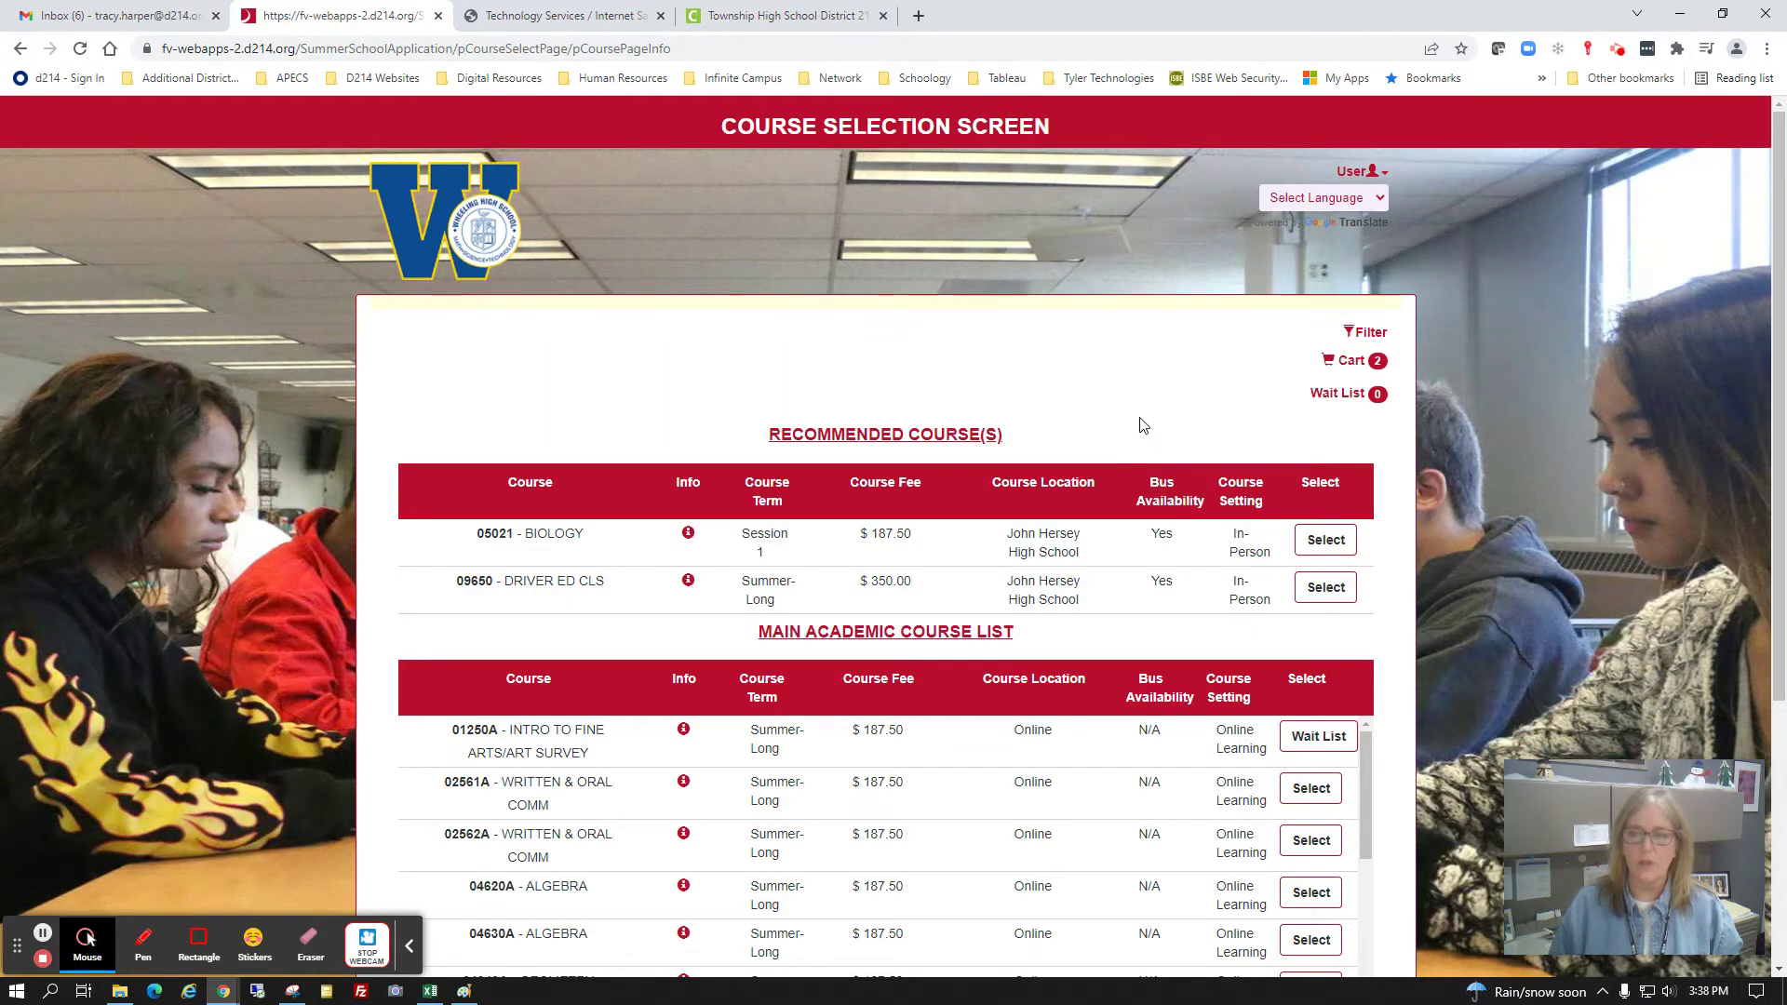
pyautogui.scroll(-4, 1136, 419)
pyautogui.scroll(-3, 1175, 633)
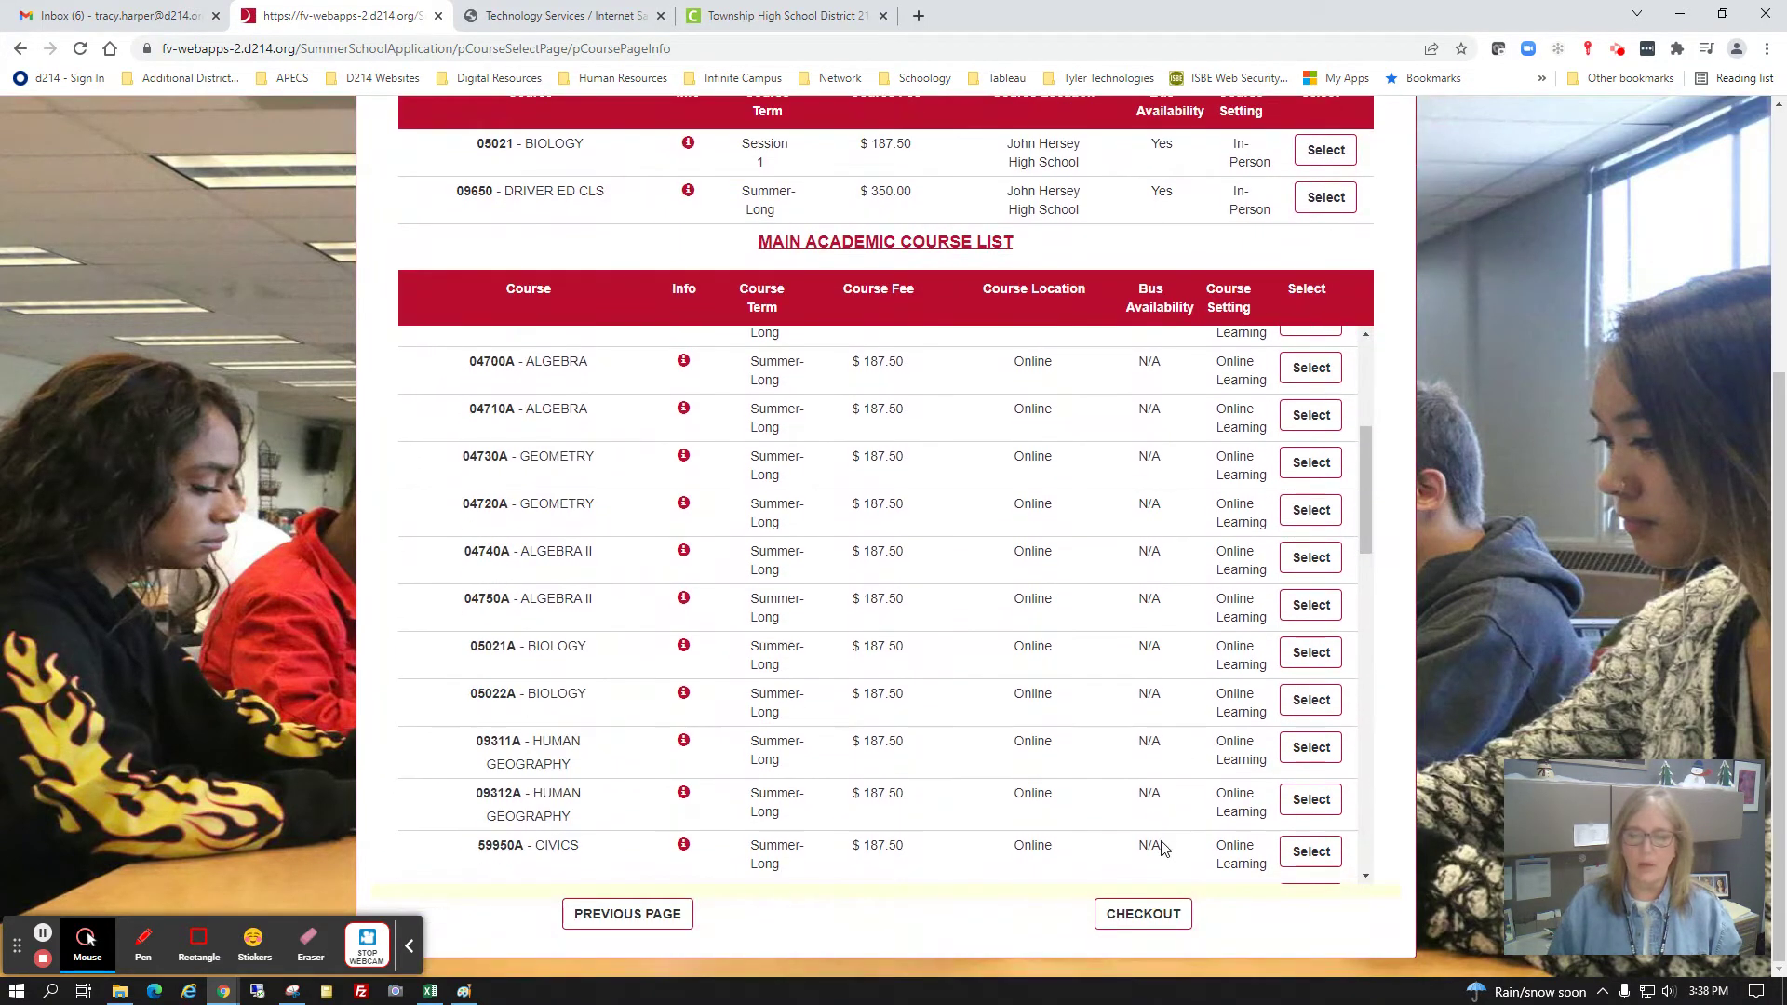
# Step: Check out with Need Bus ticked for Semester 1 and Semester 2, then proceed to payment
pyautogui.click(1124, 920)
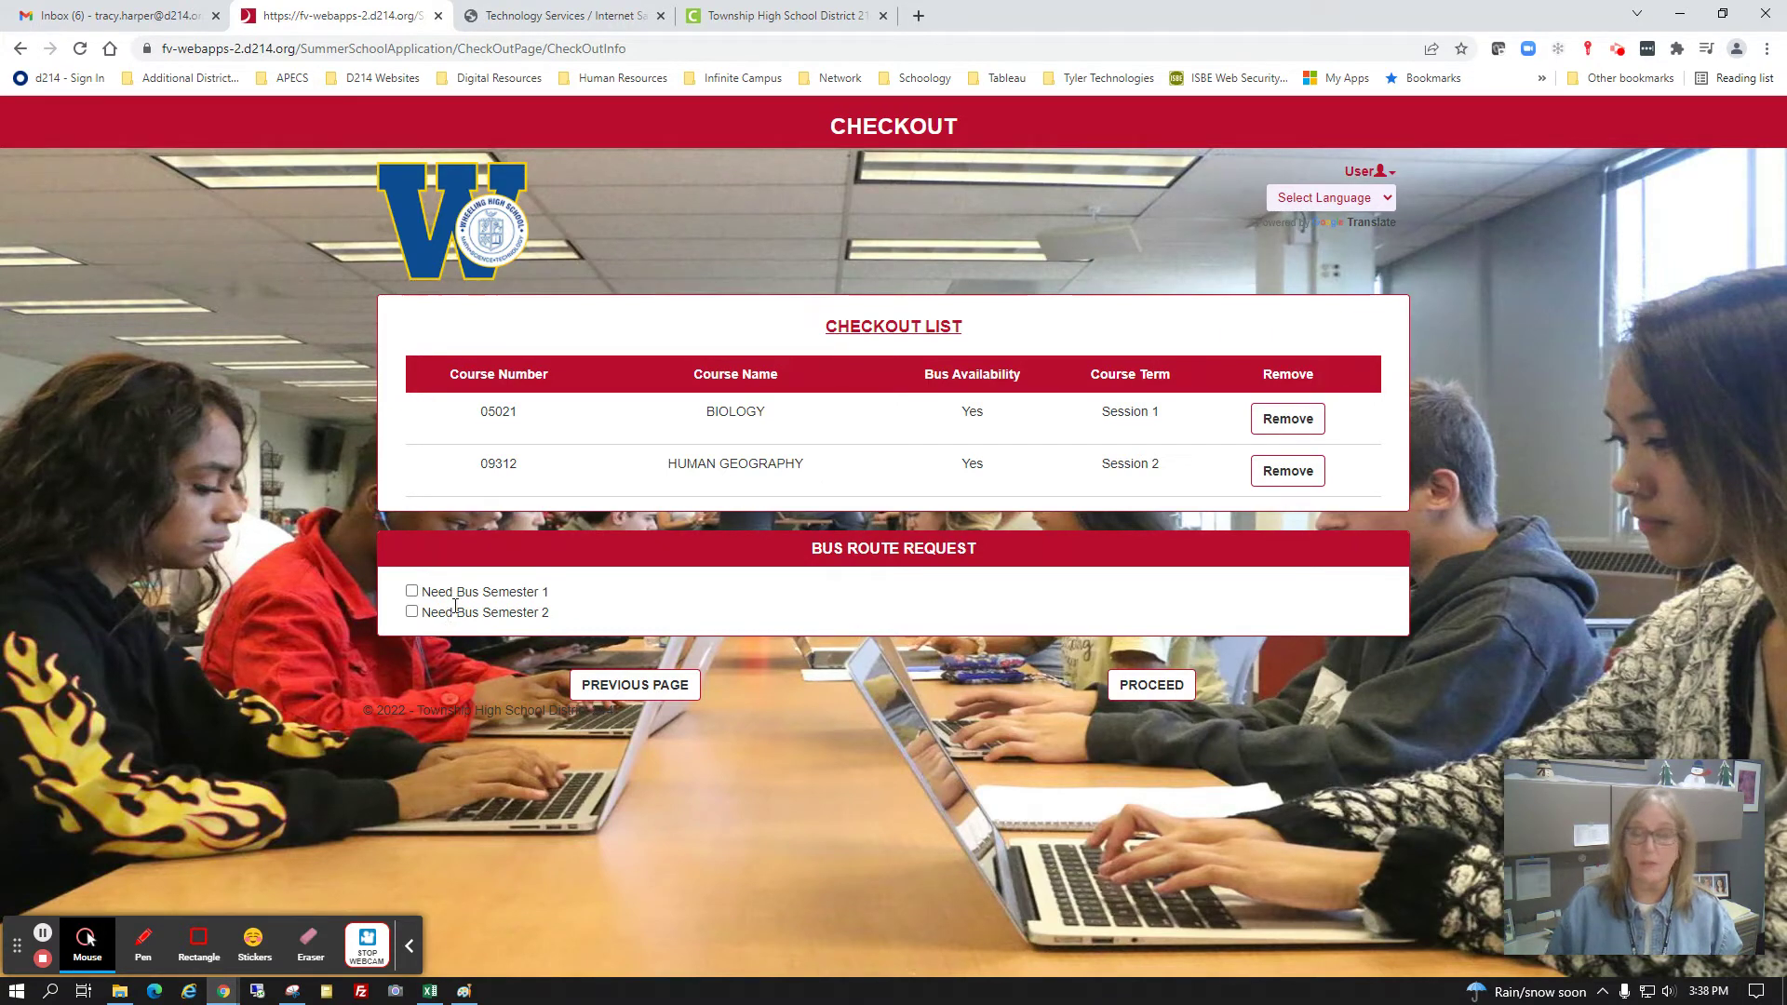
pyautogui.click(412, 592)
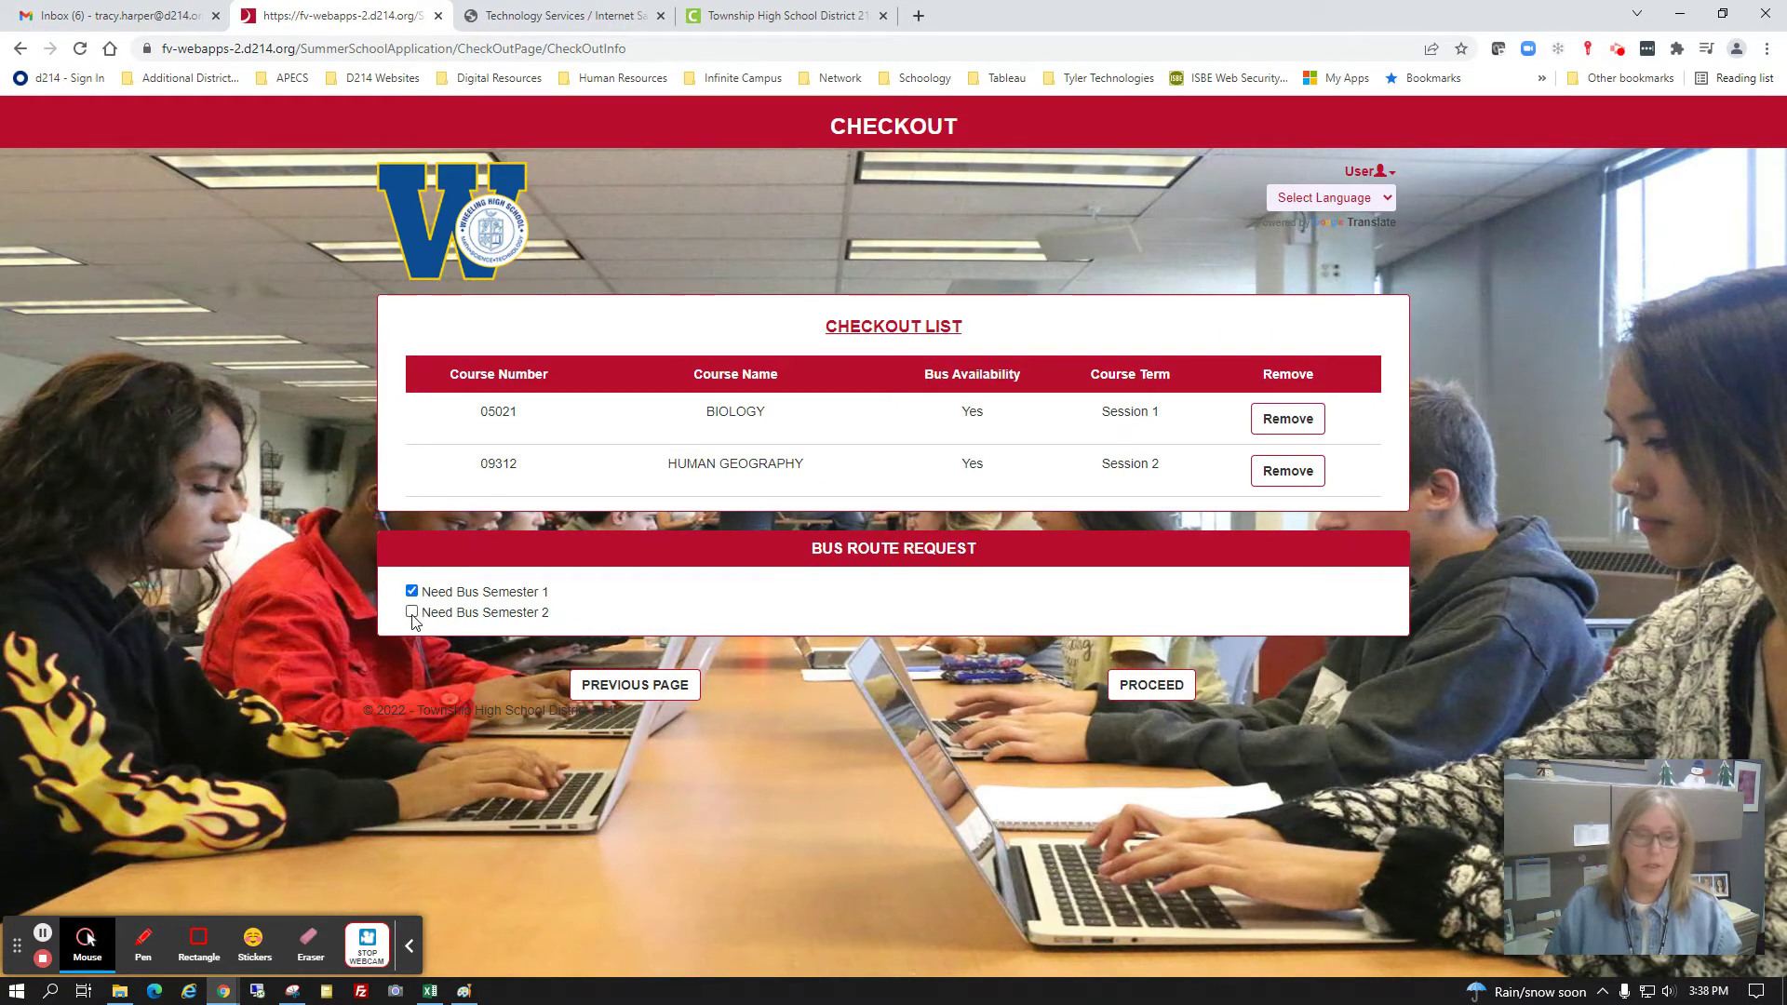
pyautogui.click(411, 613)
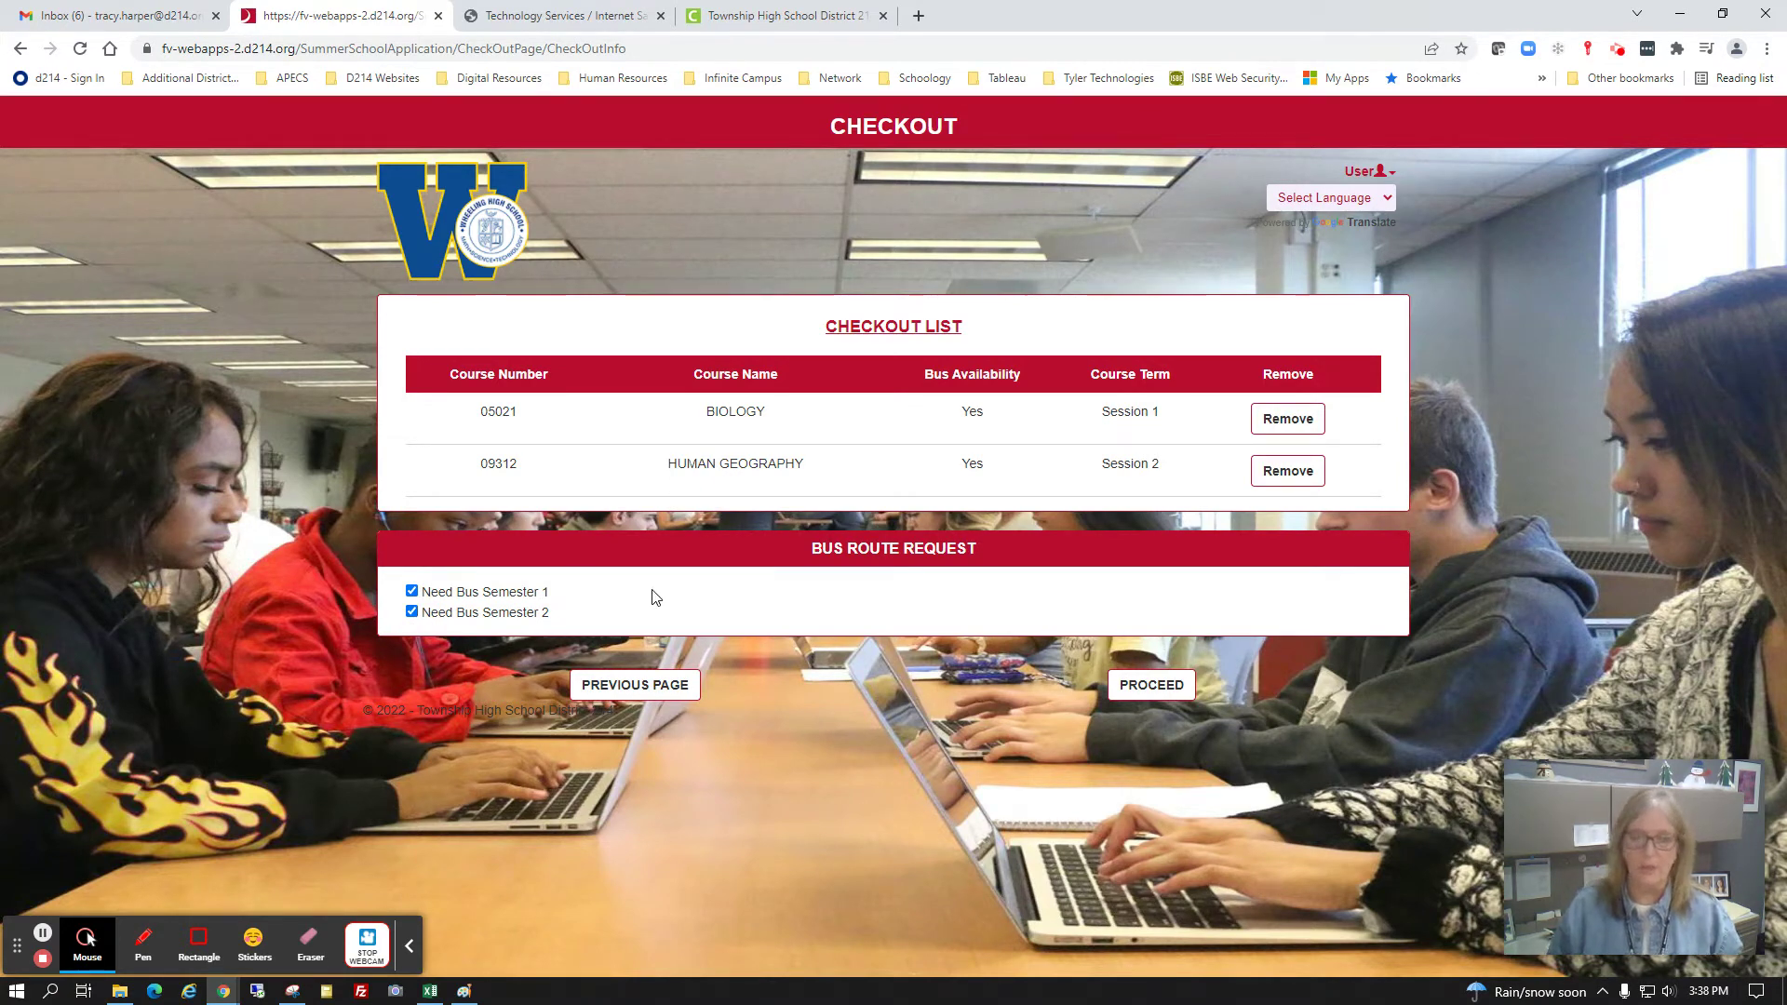
pyautogui.click(1144, 695)
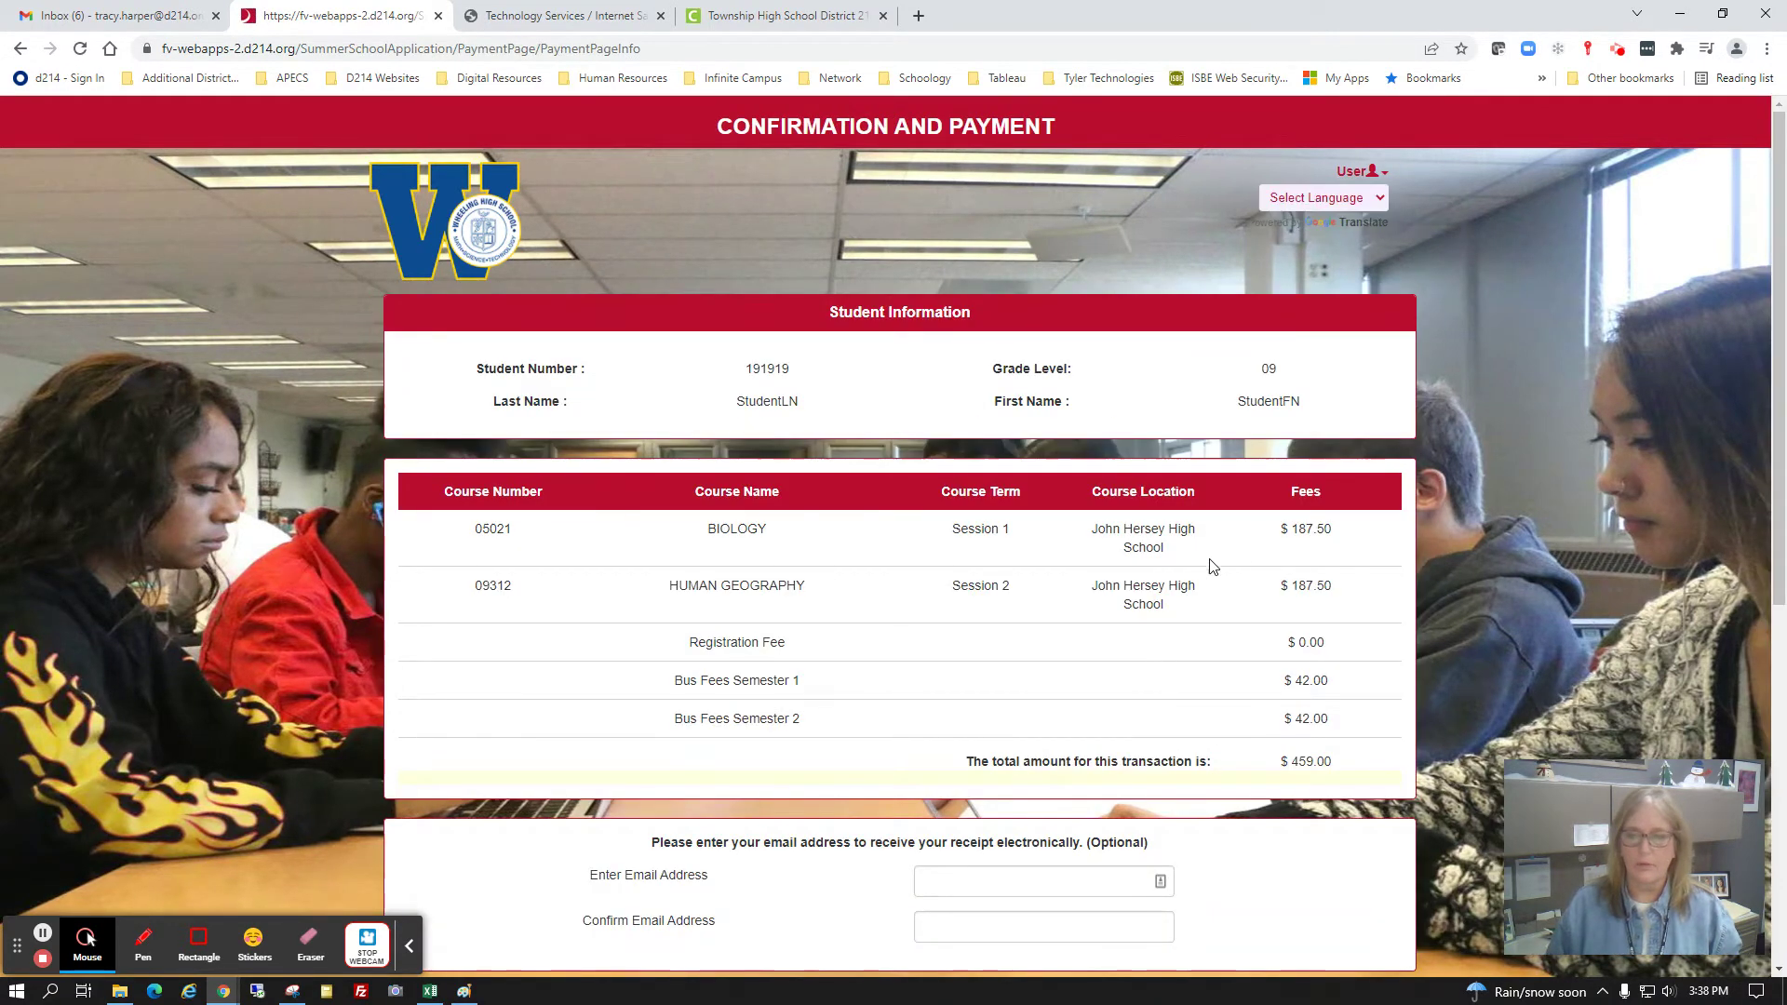
pyautogui.scroll(-1, 1210, 569)
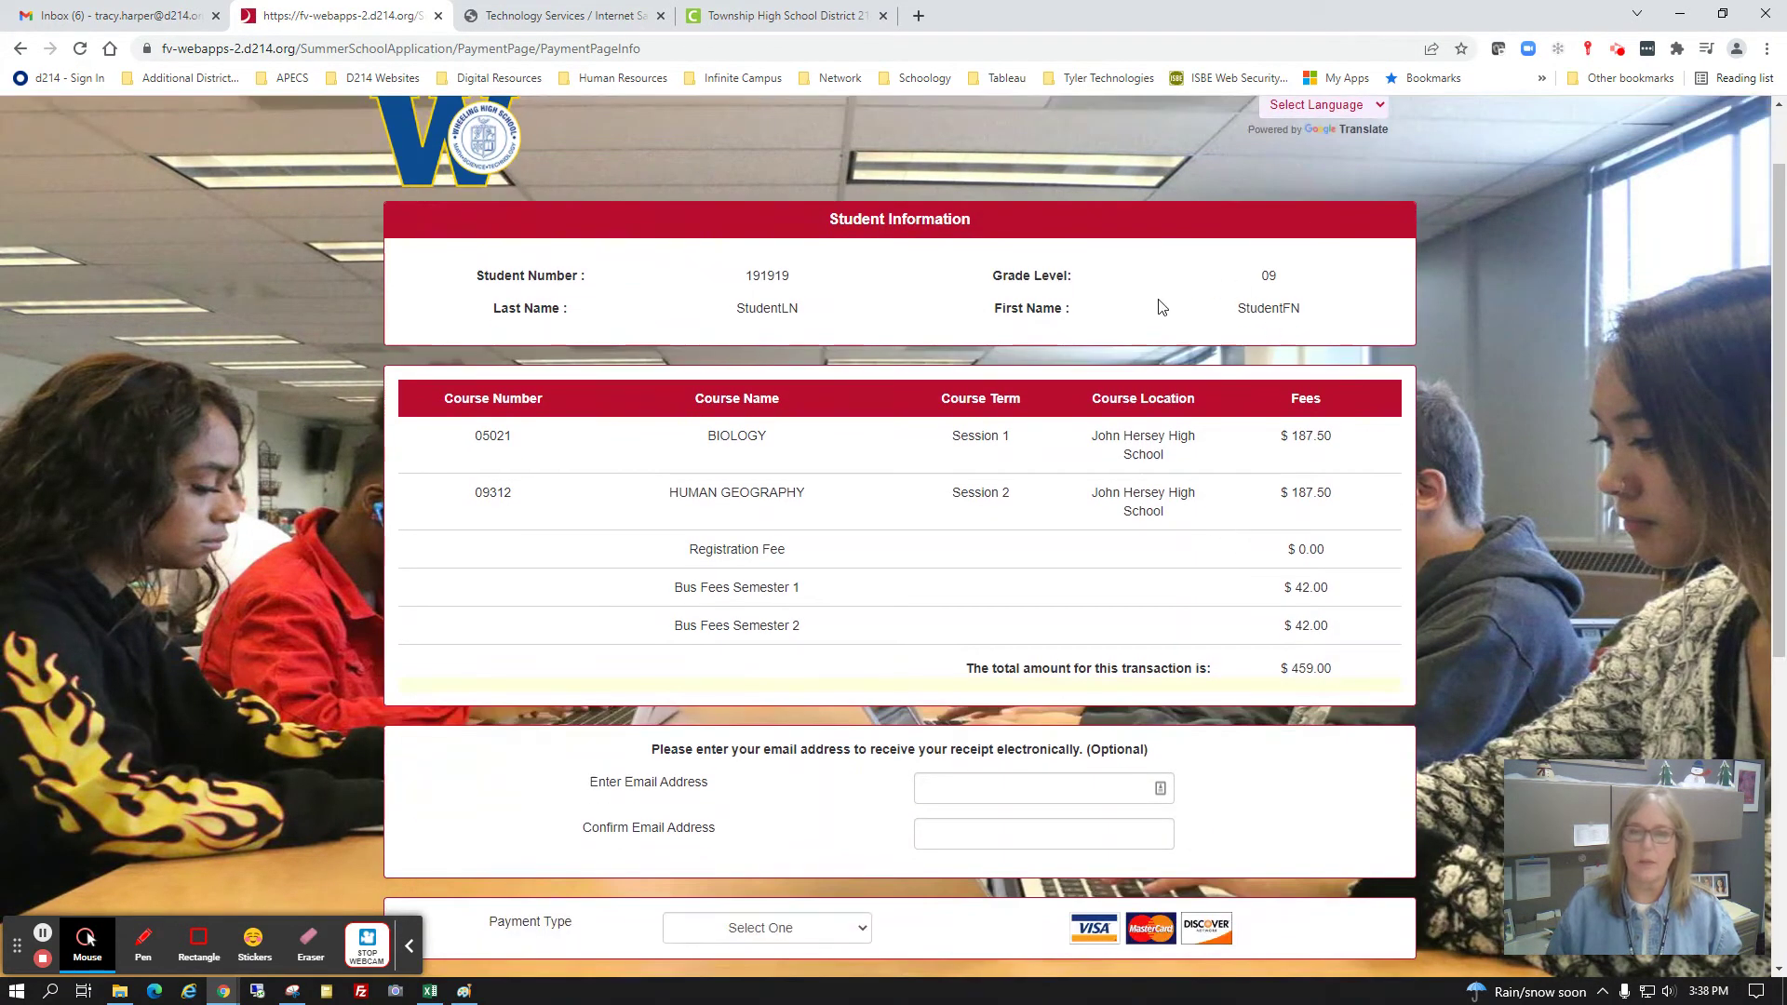
pyautogui.scroll(-2, 1159, 303)
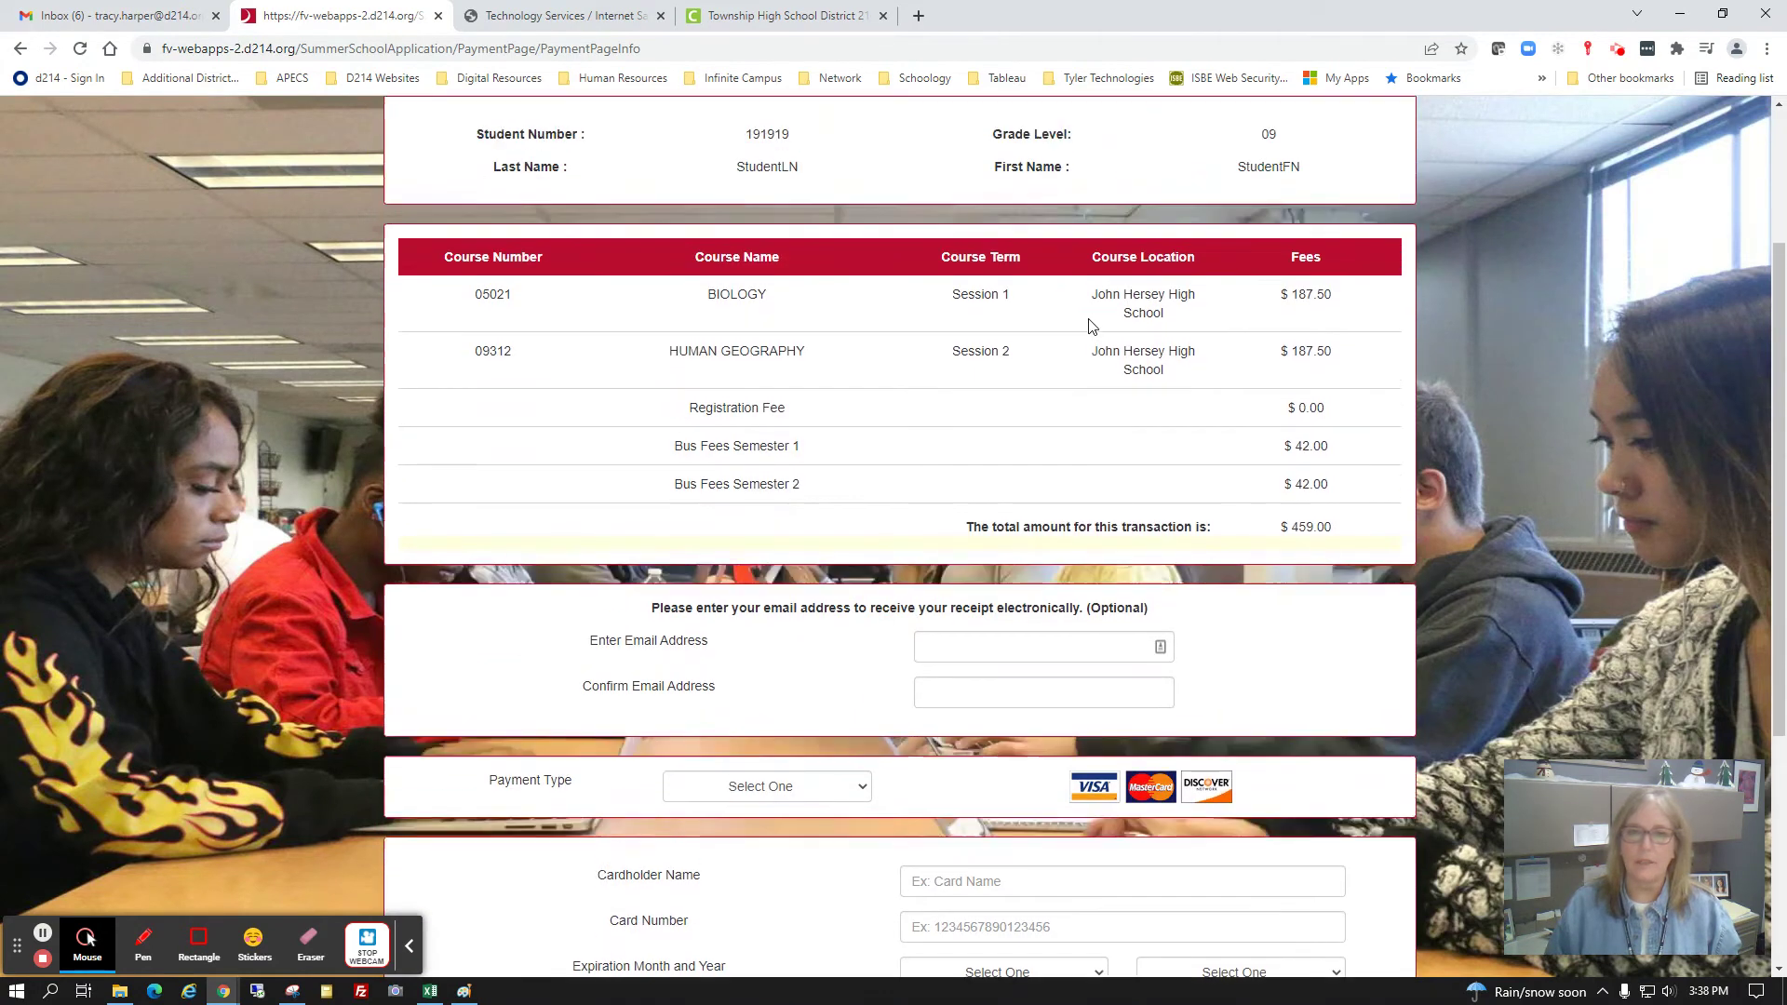
pyautogui.scroll(1, 1091, 325)
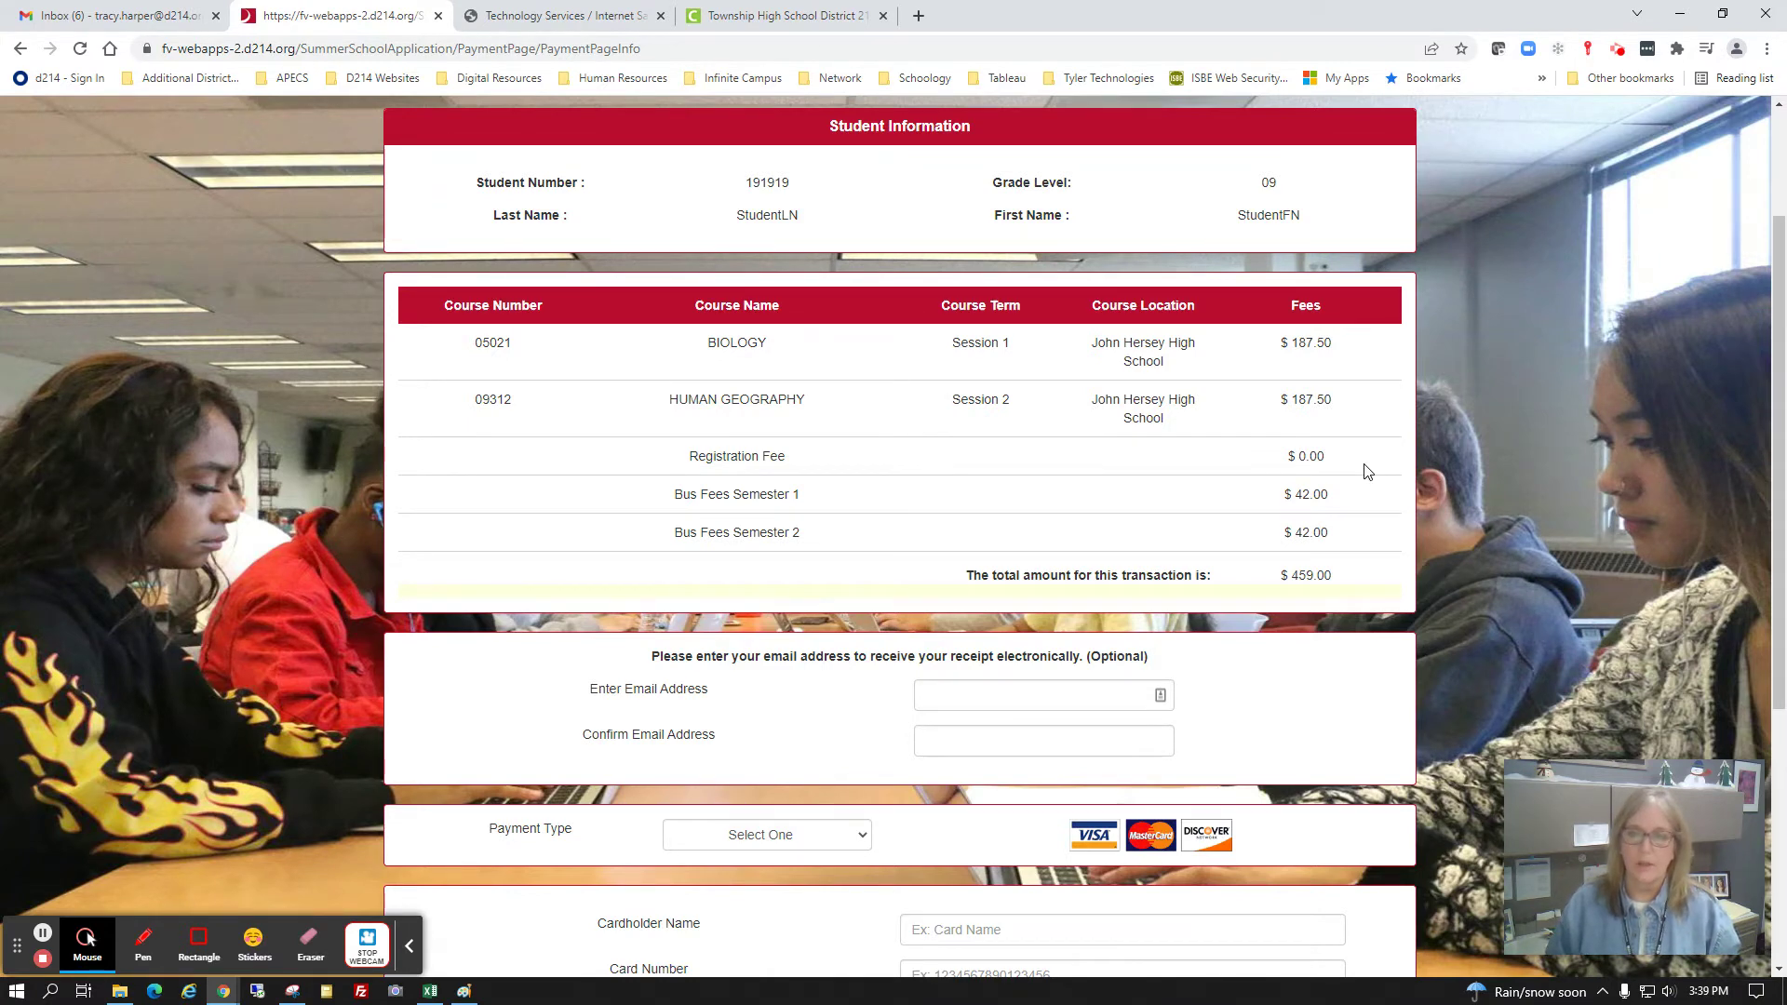
pyautogui.scroll(-1, 1367, 471)
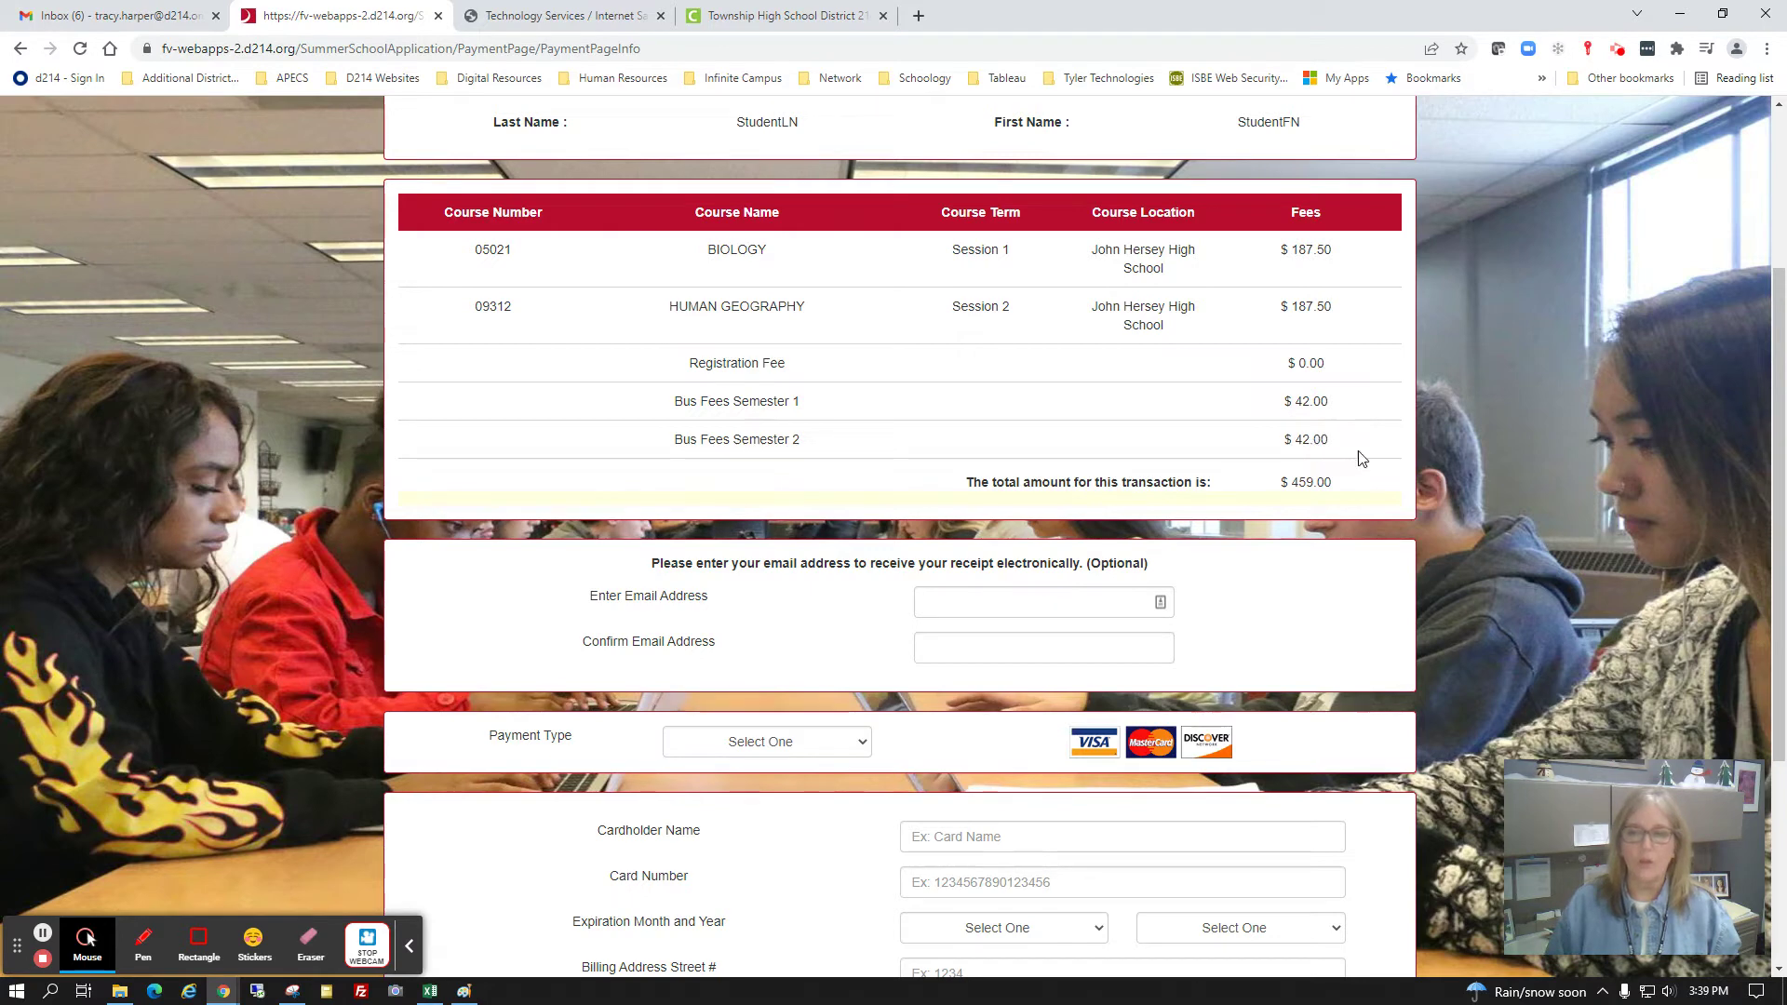
# Step: Enter the receipt e-mail address in Enter Email Address and Confirm Email Address
pyautogui.scroll(-1, 1078, 577)
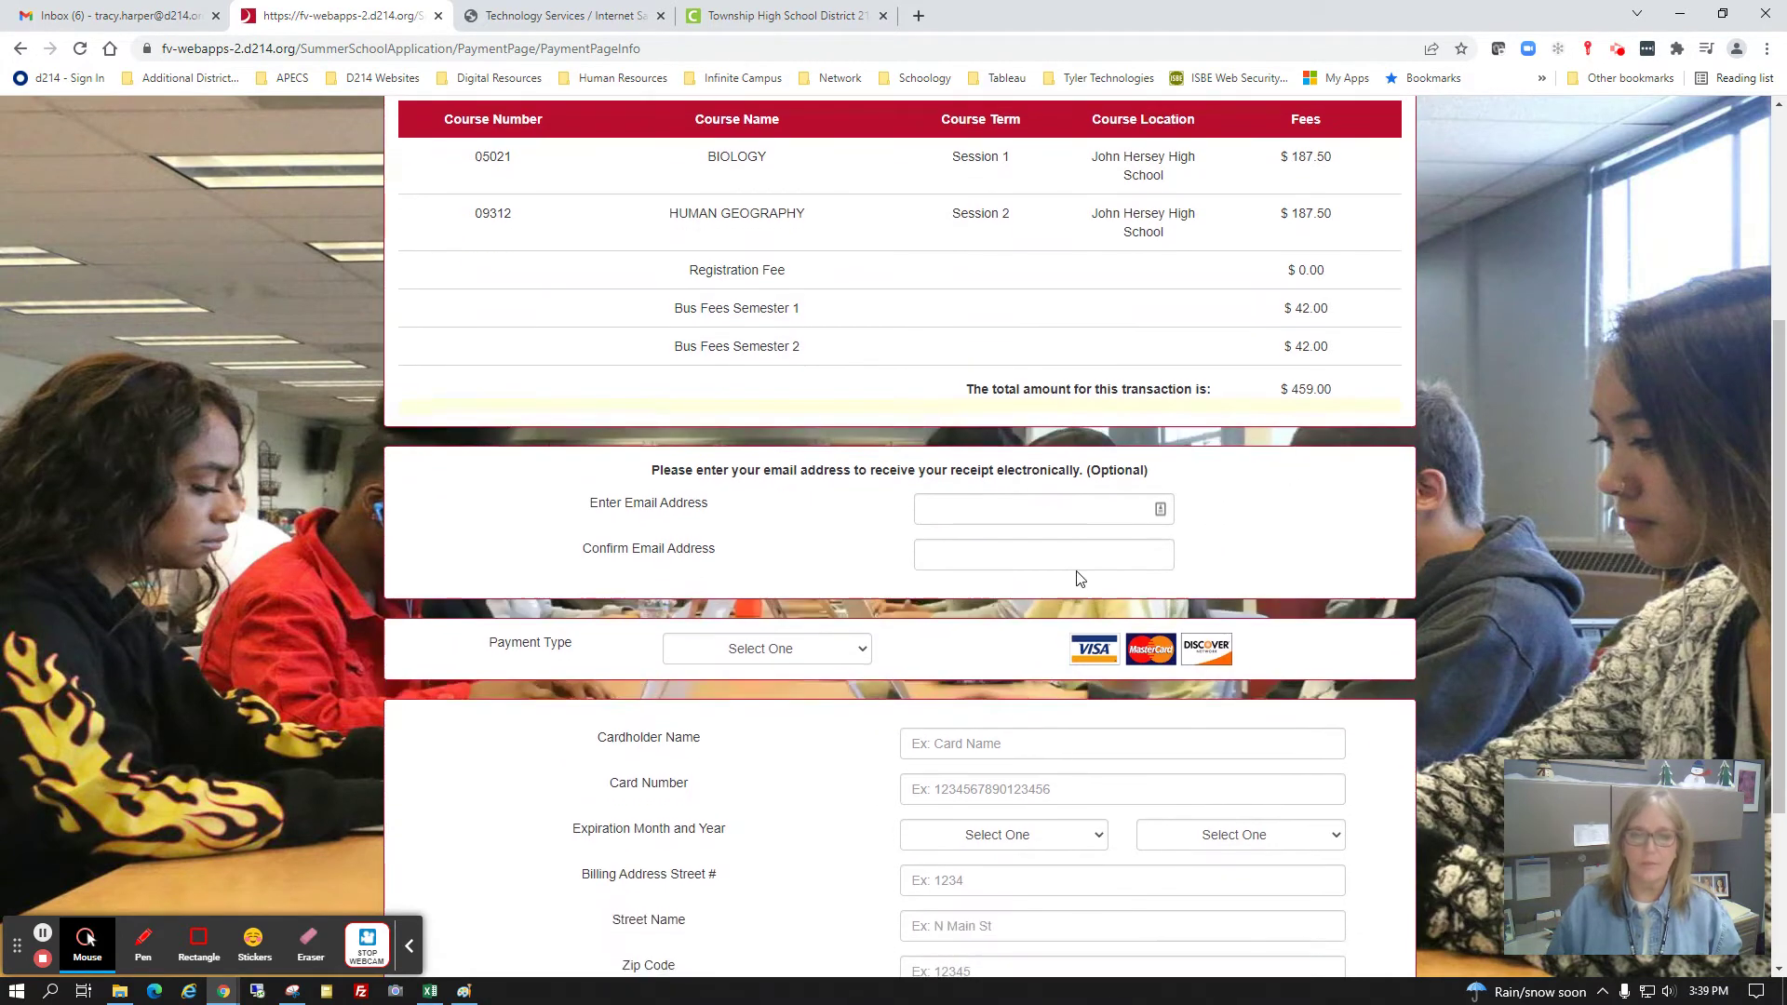
pyautogui.click(1028, 507)
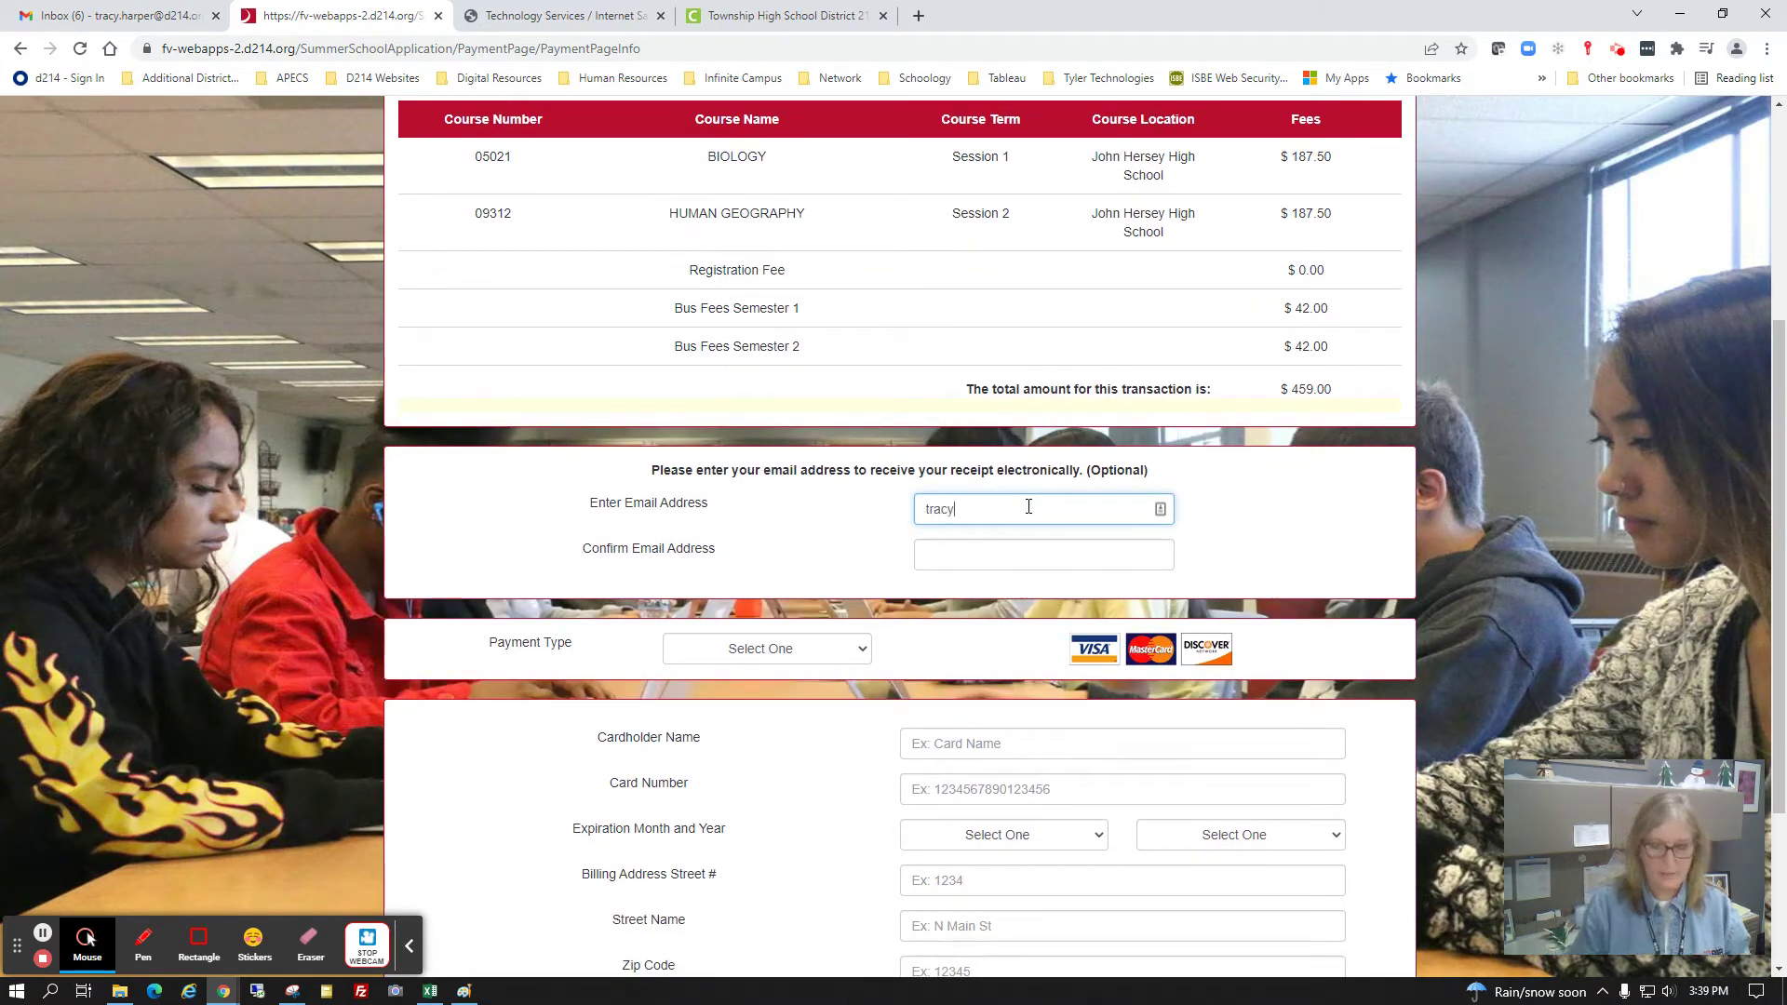
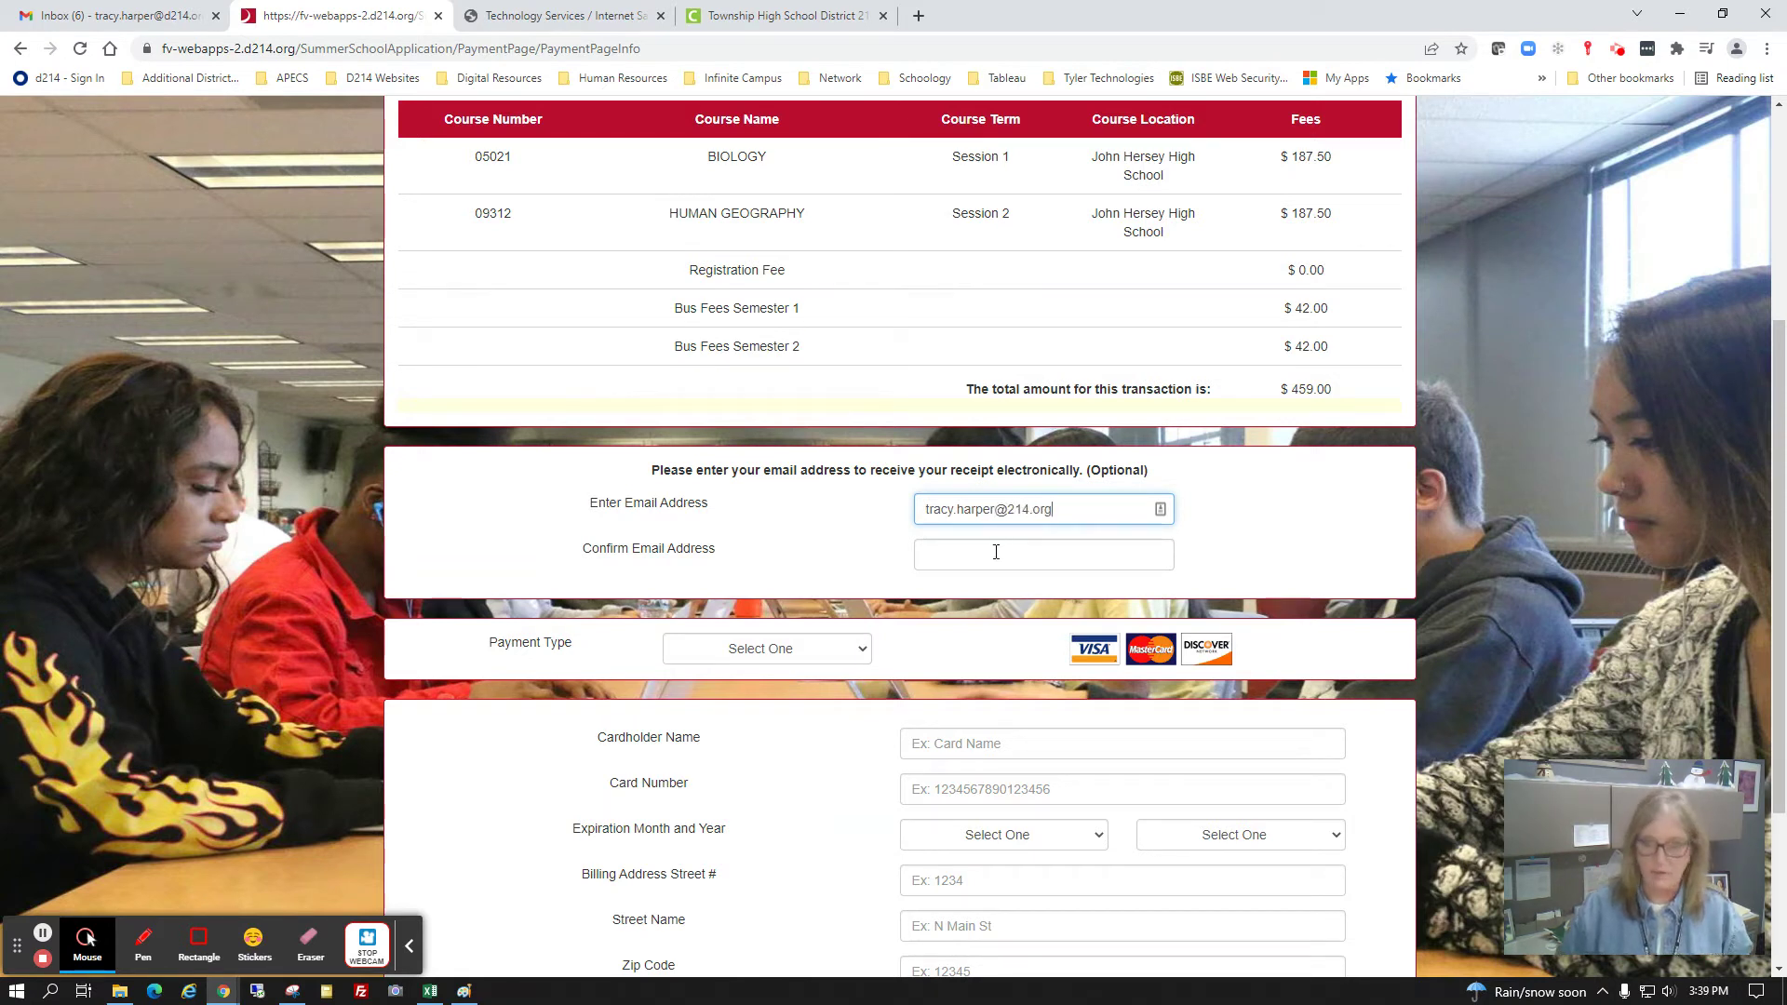
pyautogui.click(996, 553)
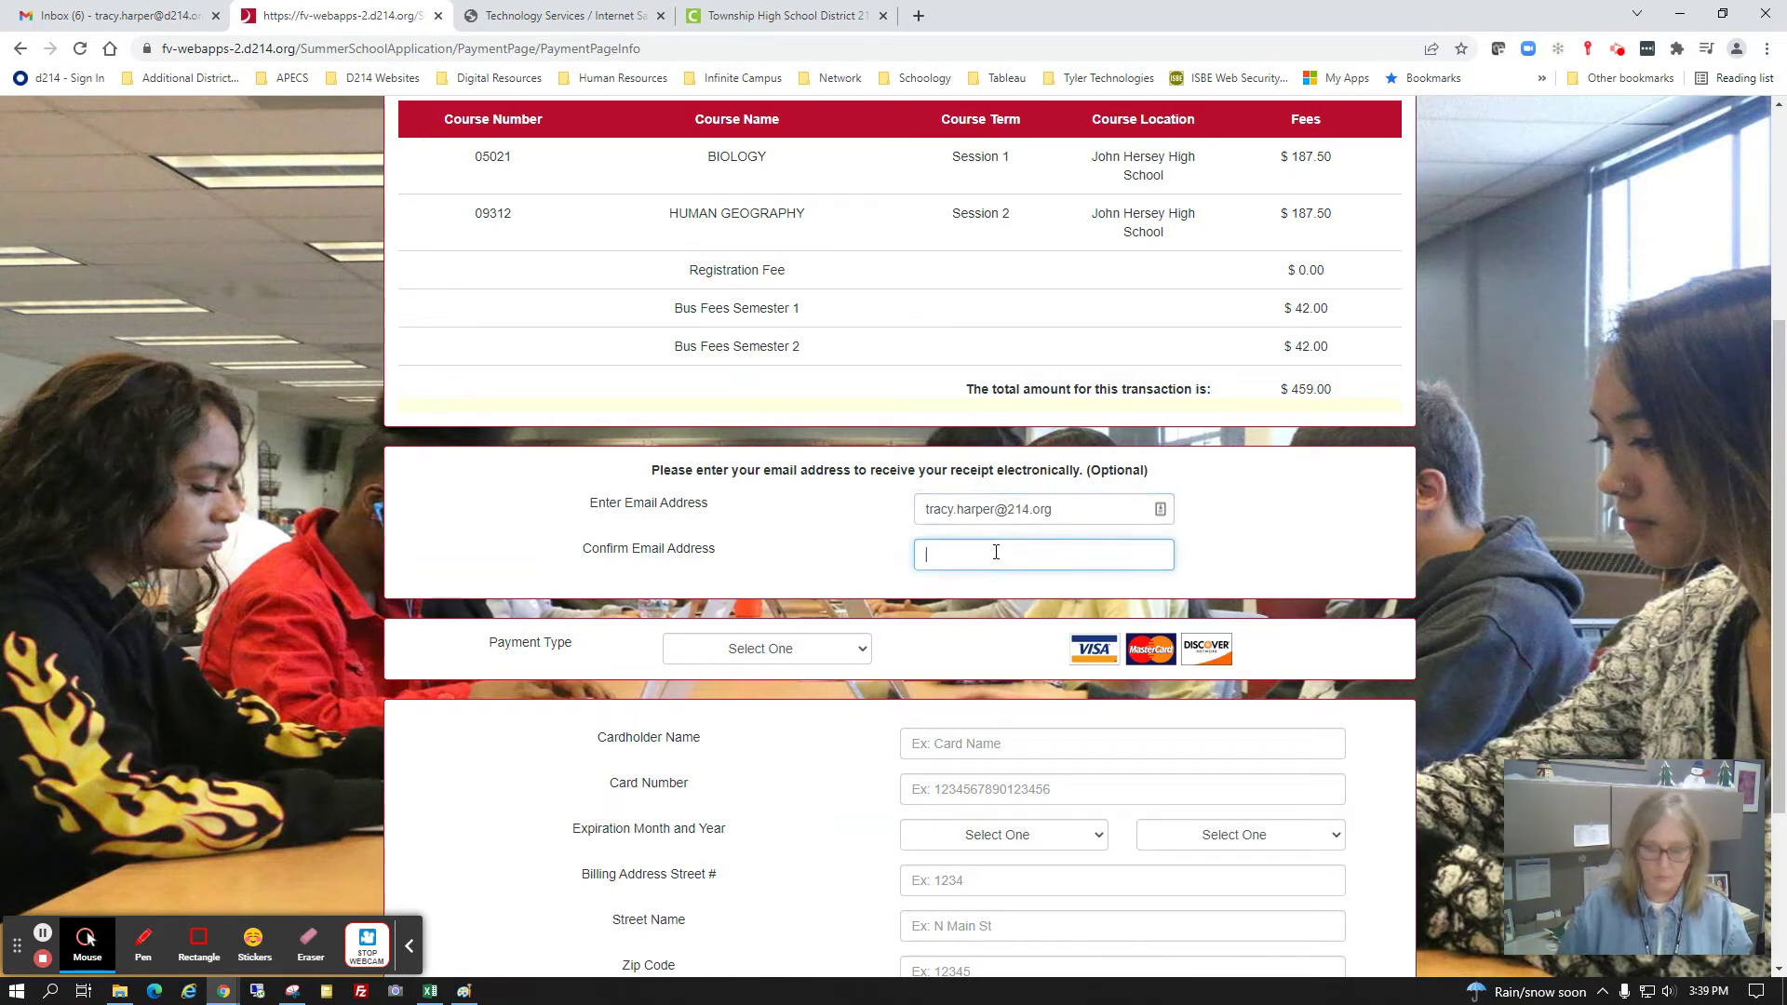
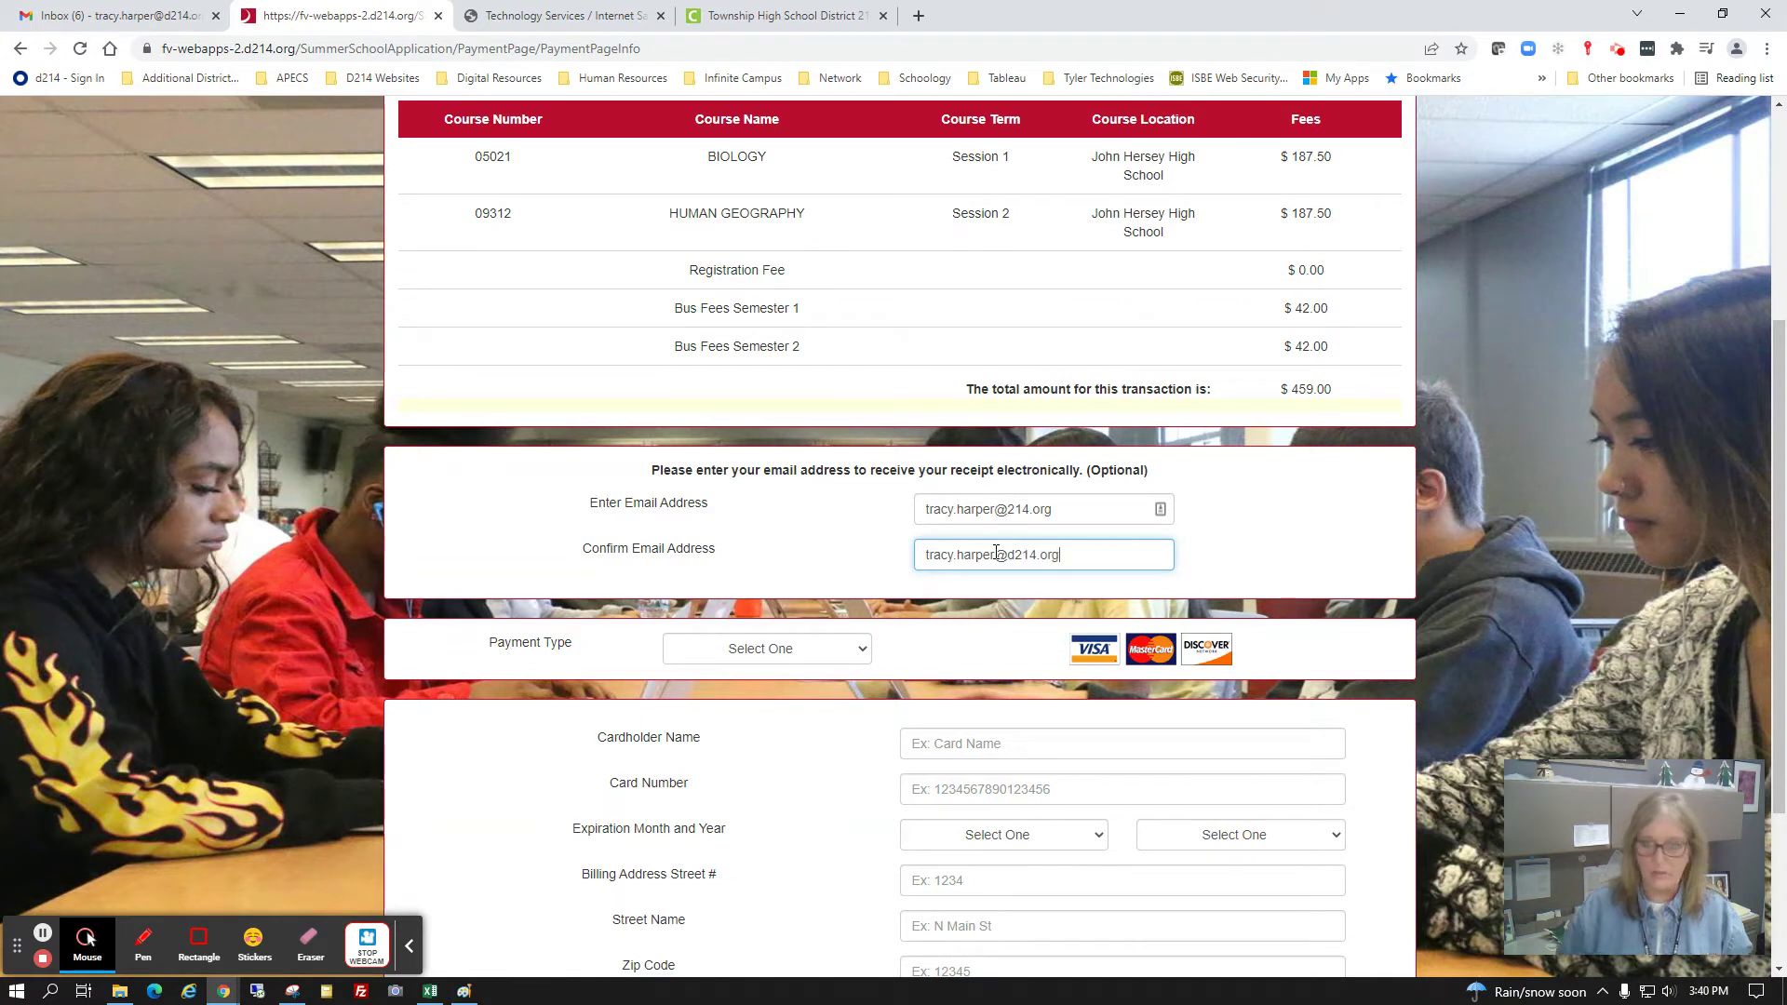
pyautogui.click(959, 745)
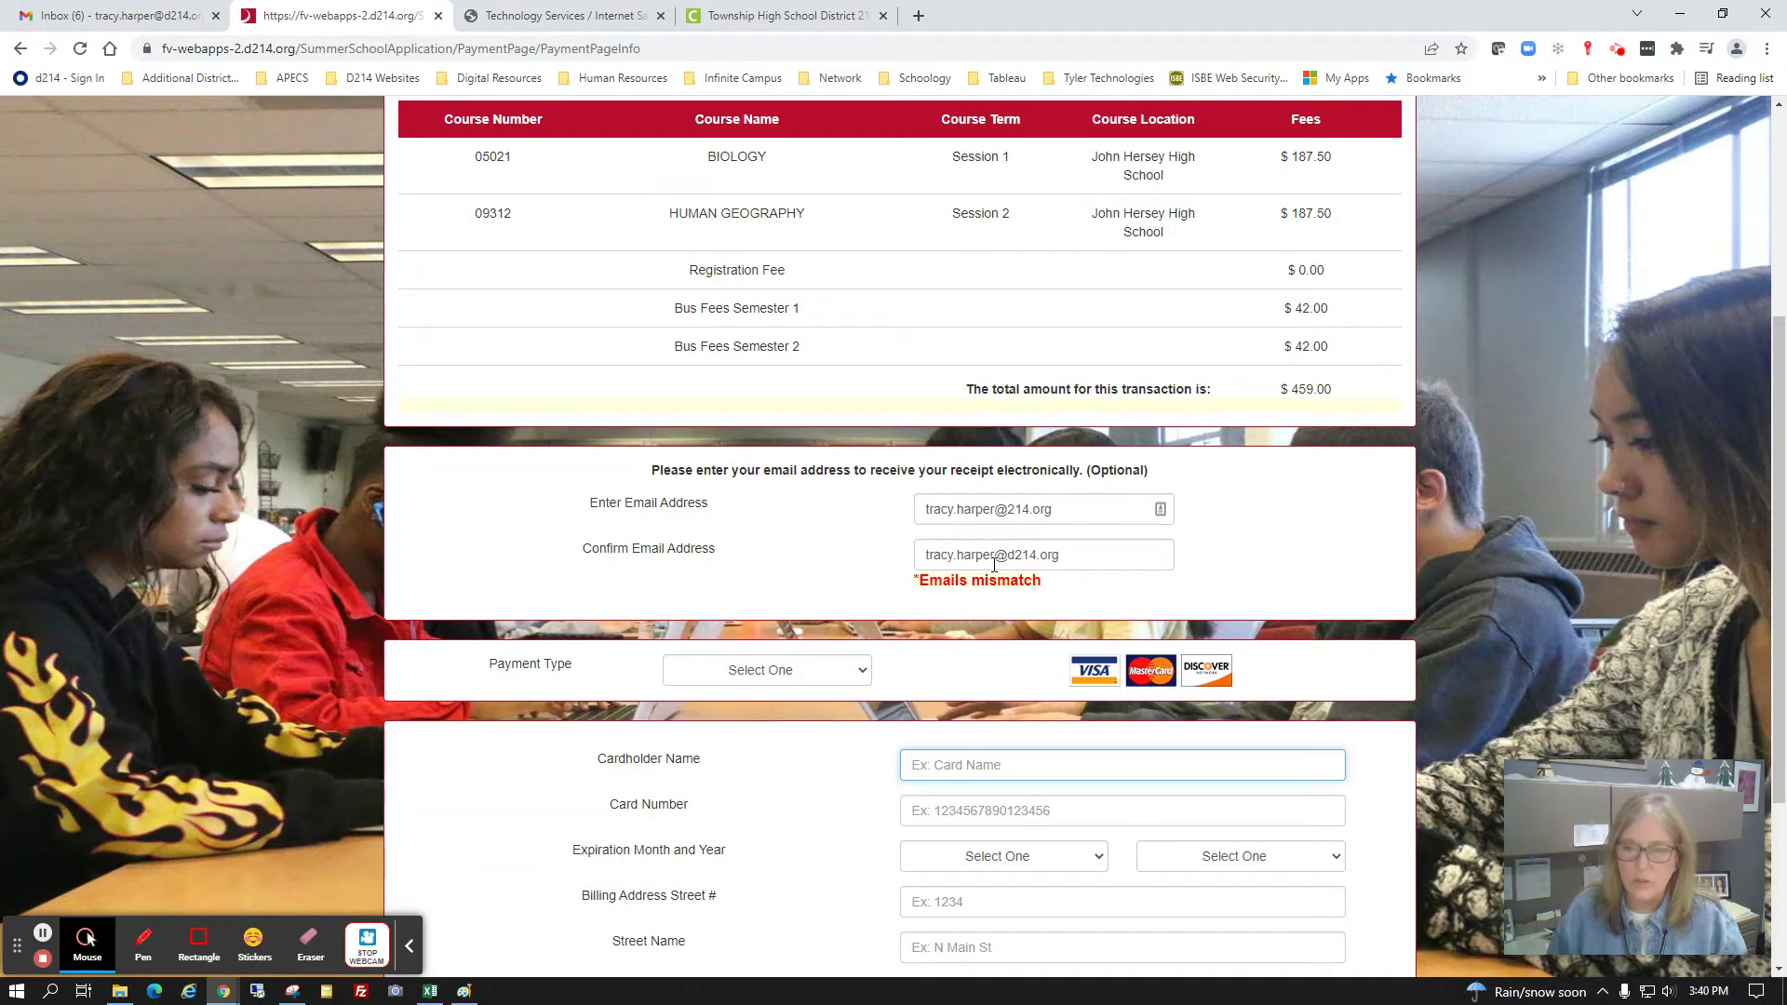
# Step: Retype both e-mail entries correctly so the 'Emails mismatch' warning clears
pyautogui.moveTo(1066, 559); pyautogui.dragTo(903, 555)
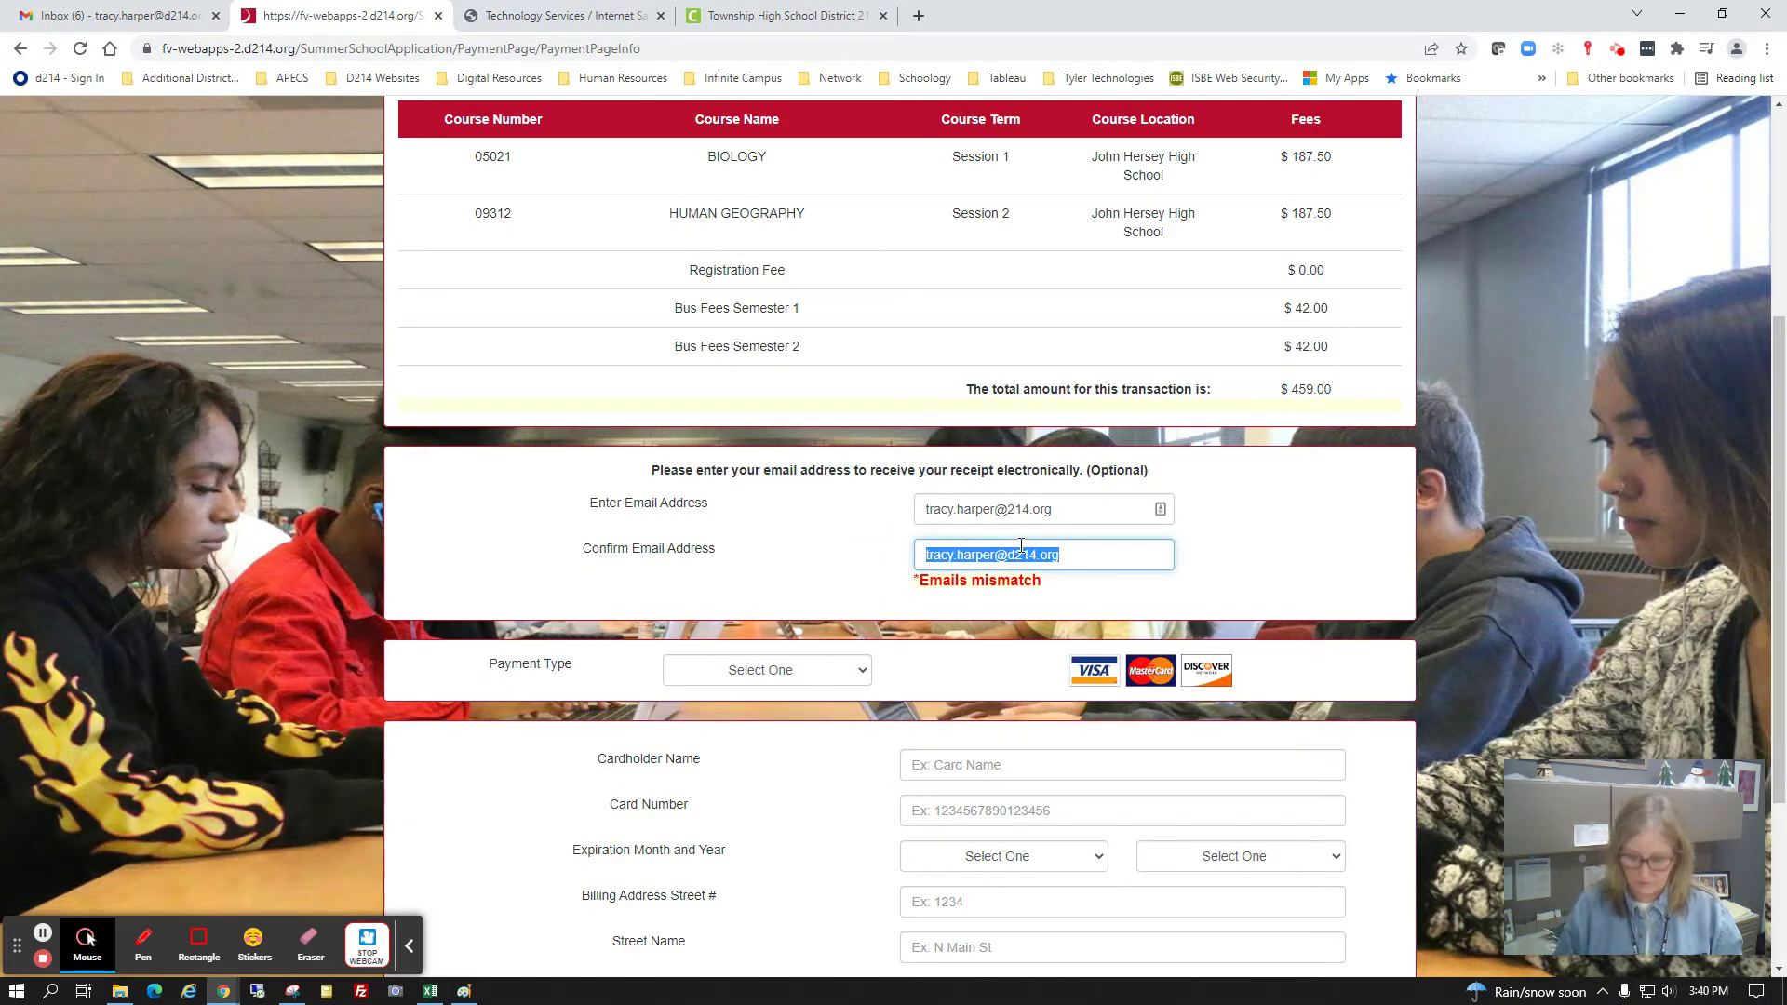
pyautogui.press('BackSpace')
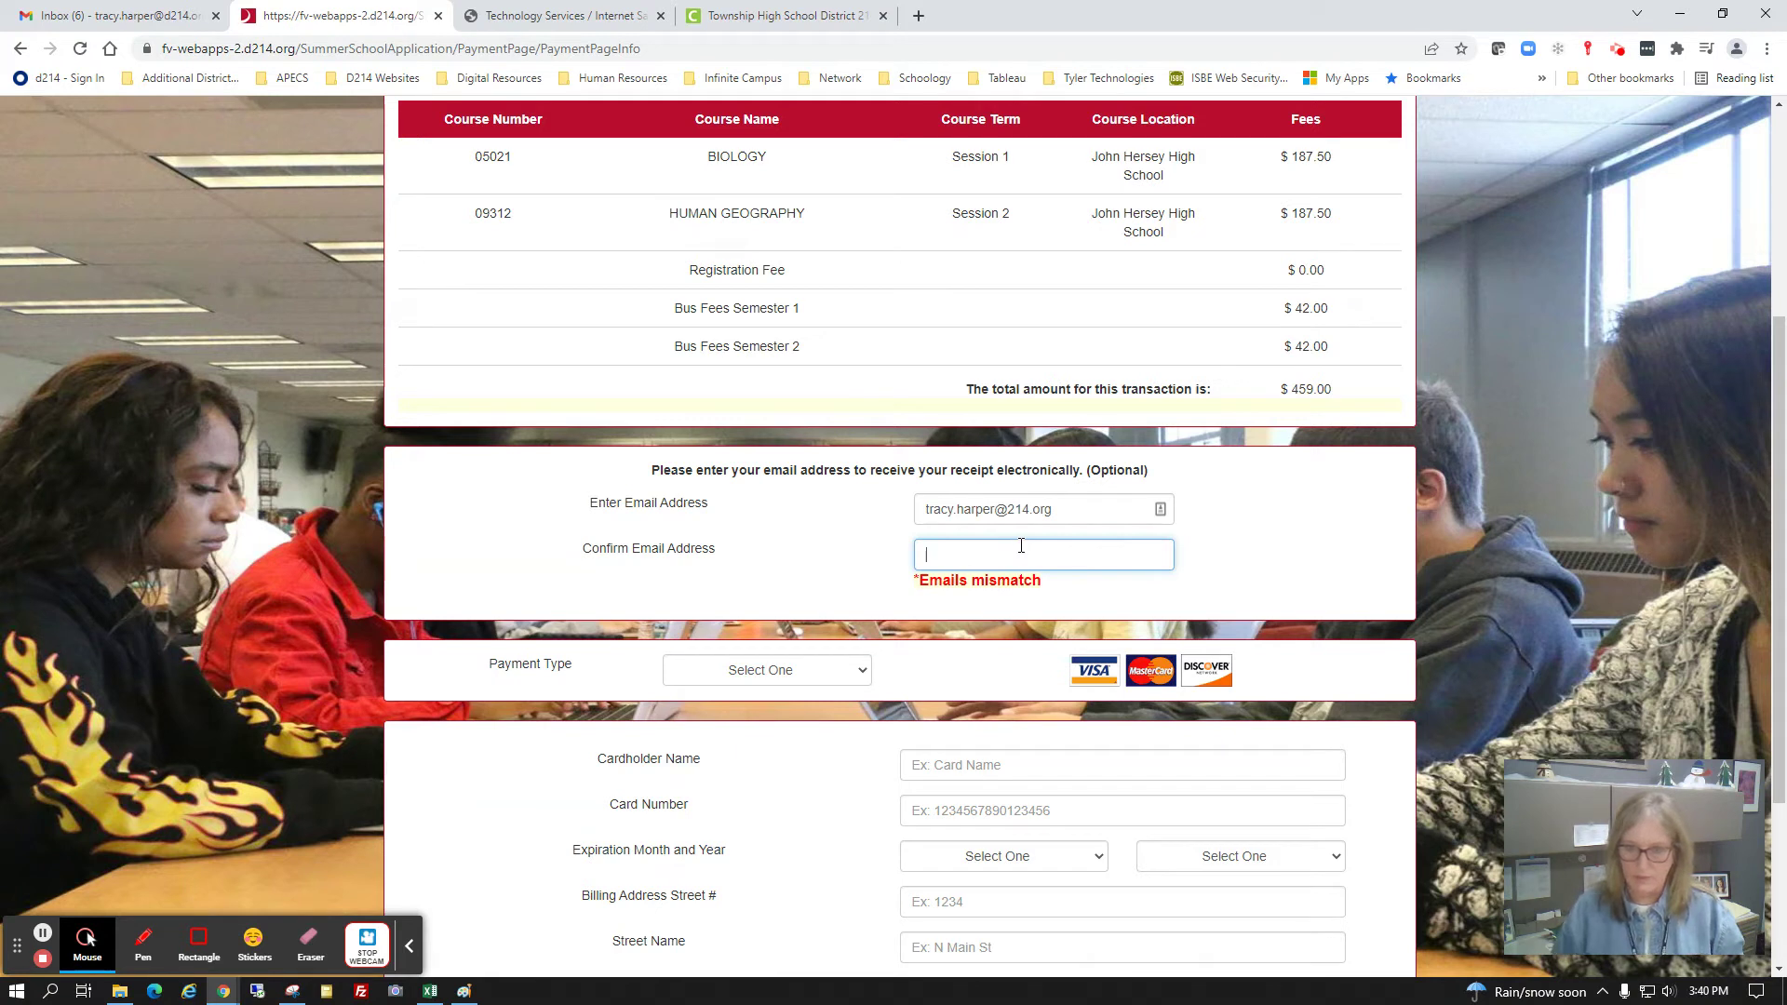
pyautogui.moveTo(1061, 510); pyautogui.dragTo(782, 493)
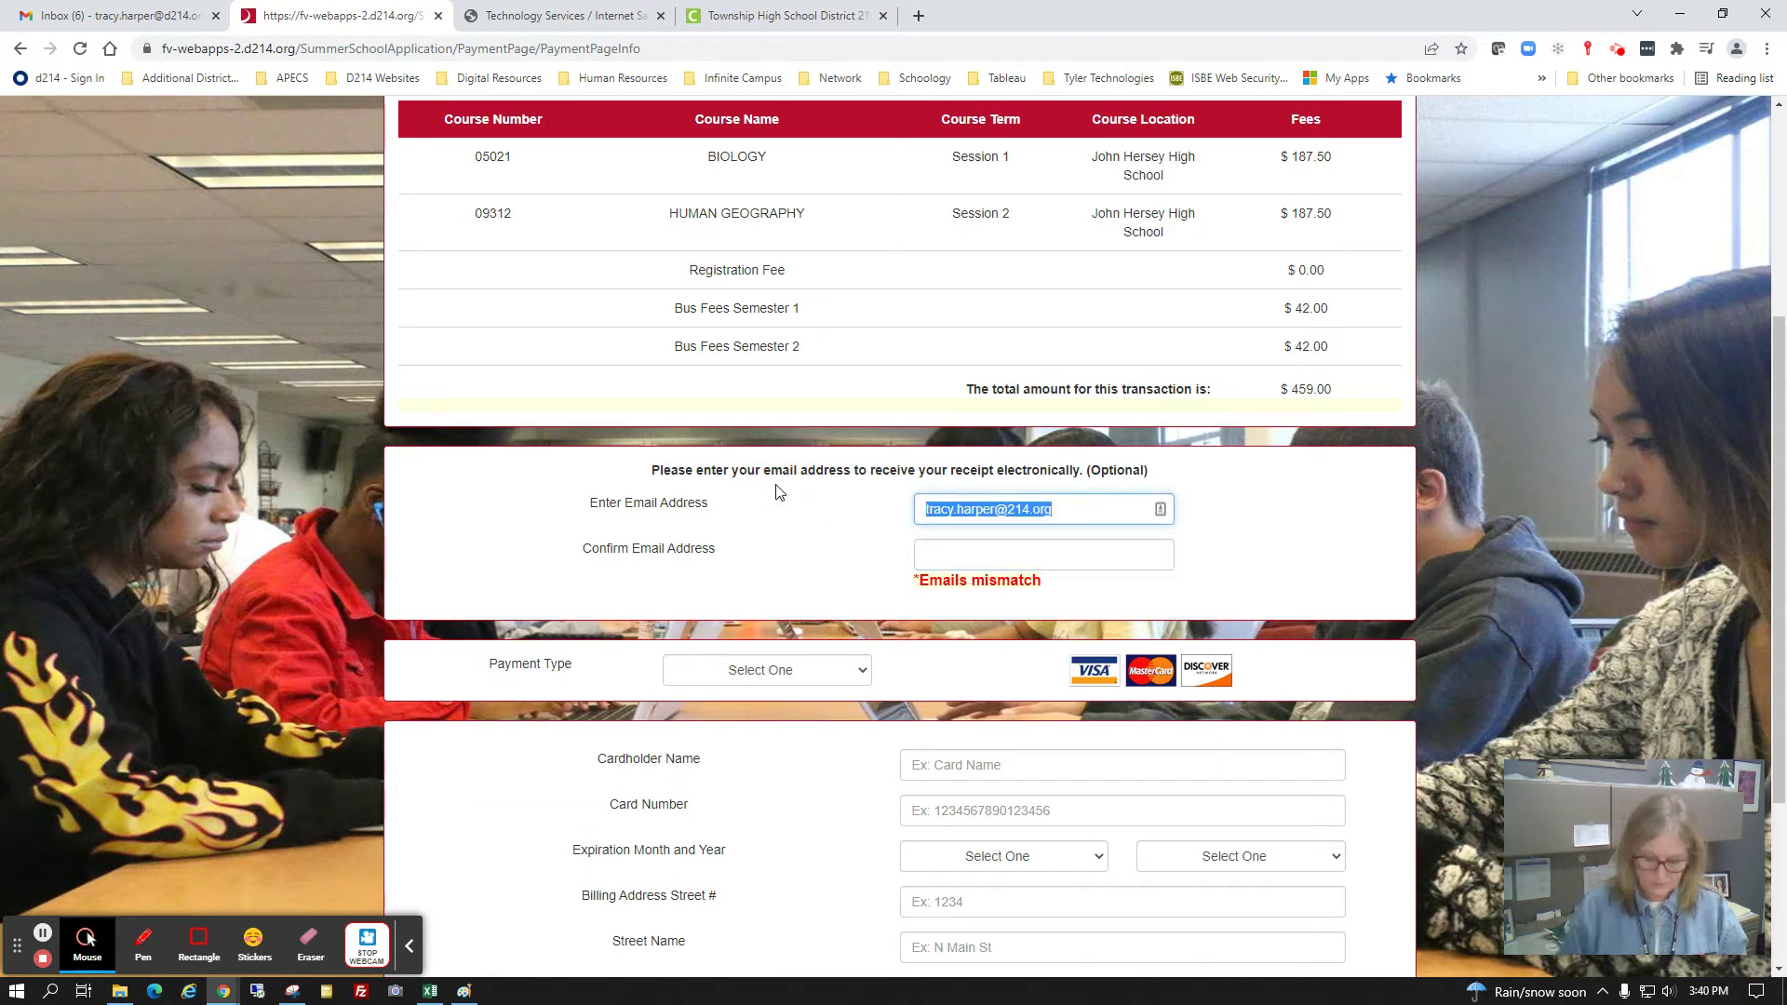
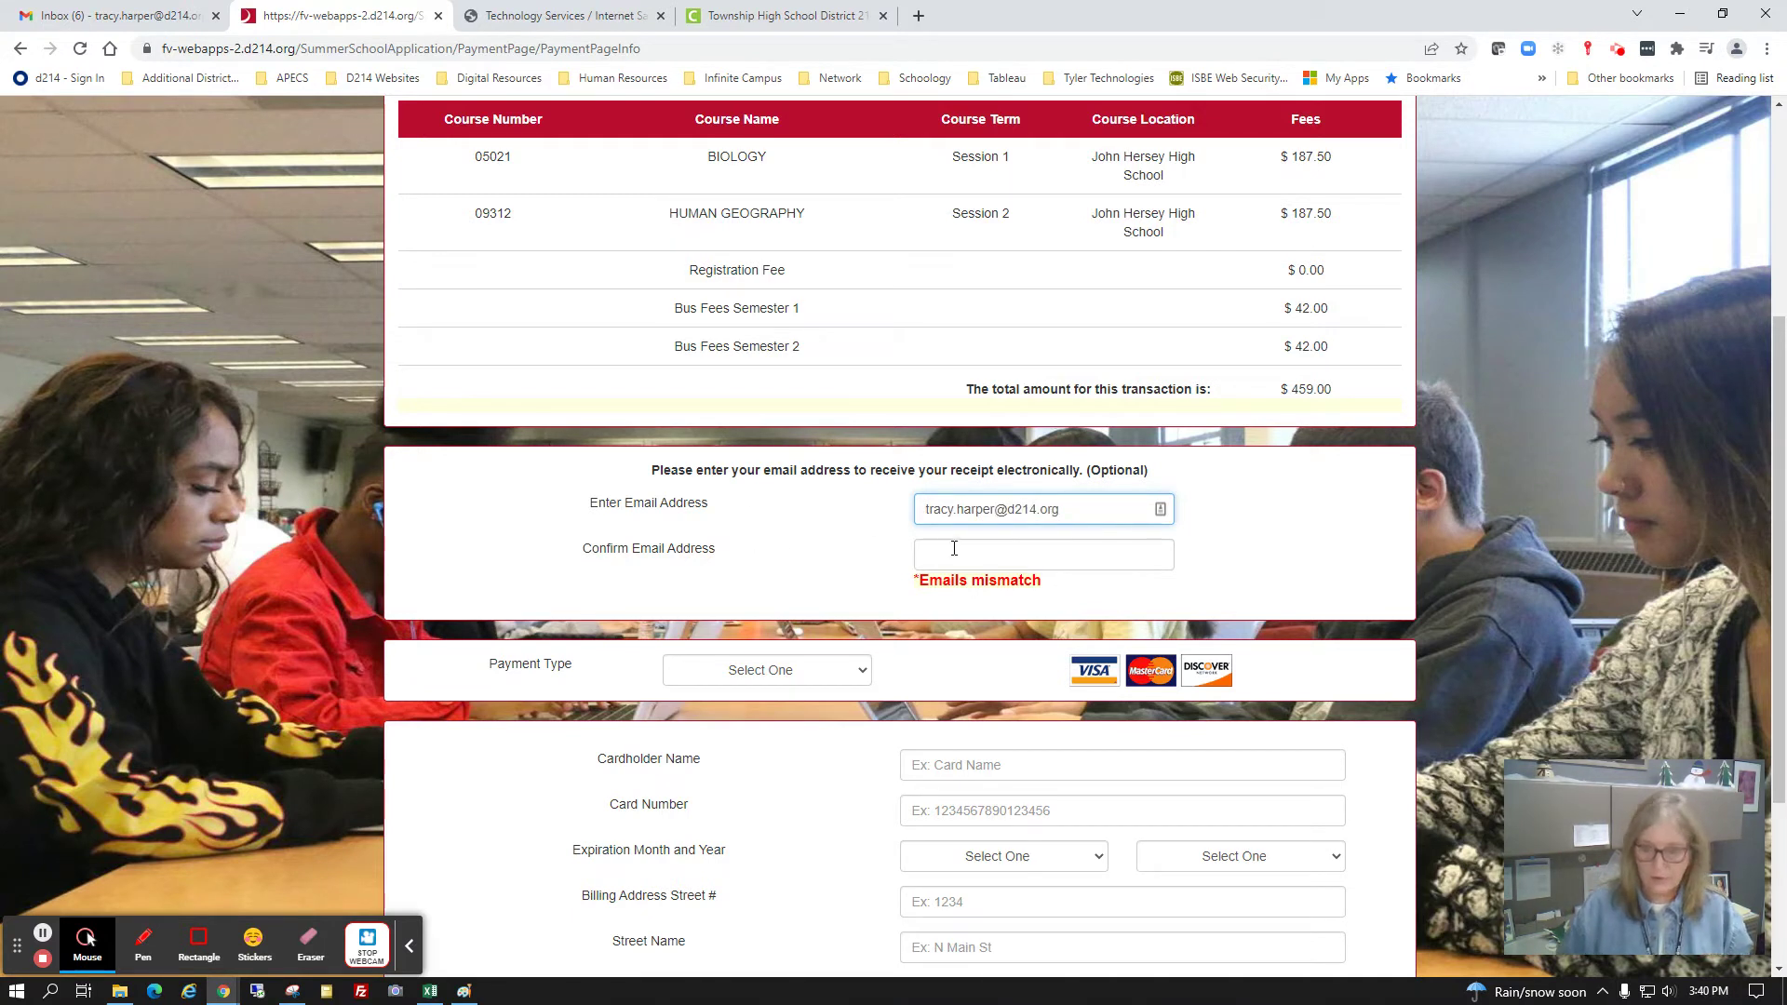
pyautogui.click(960, 547)
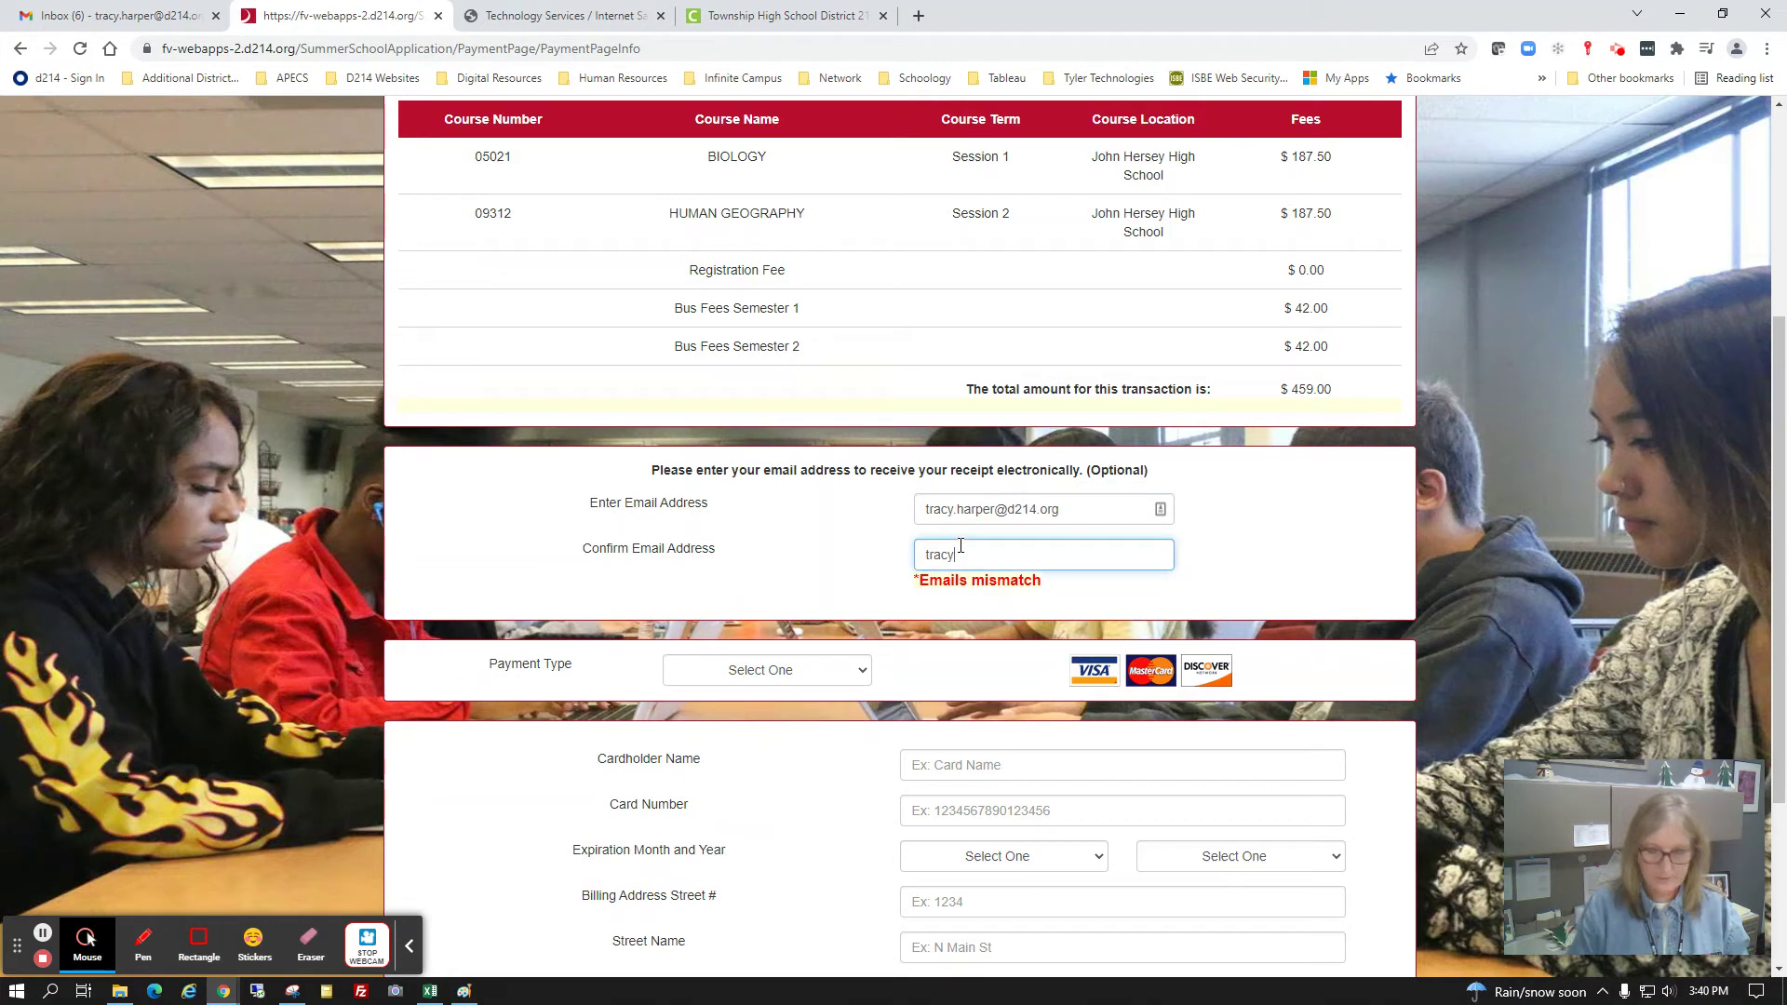
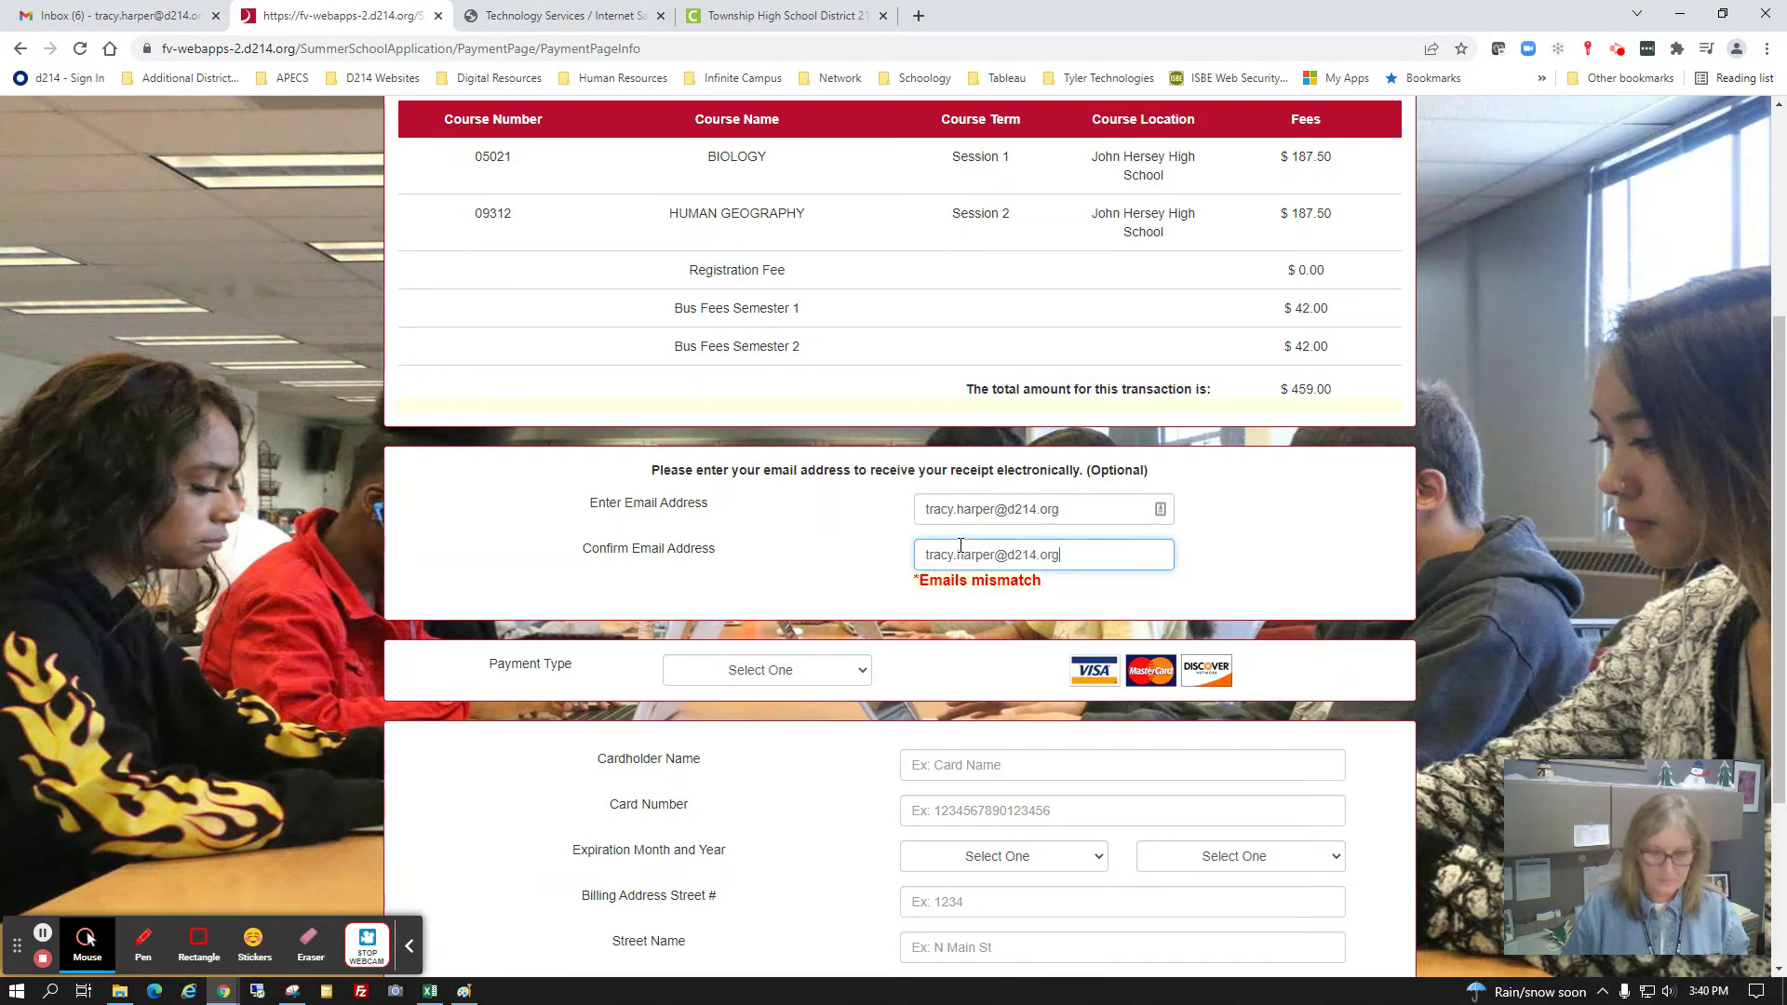
pyautogui.click(978, 744)
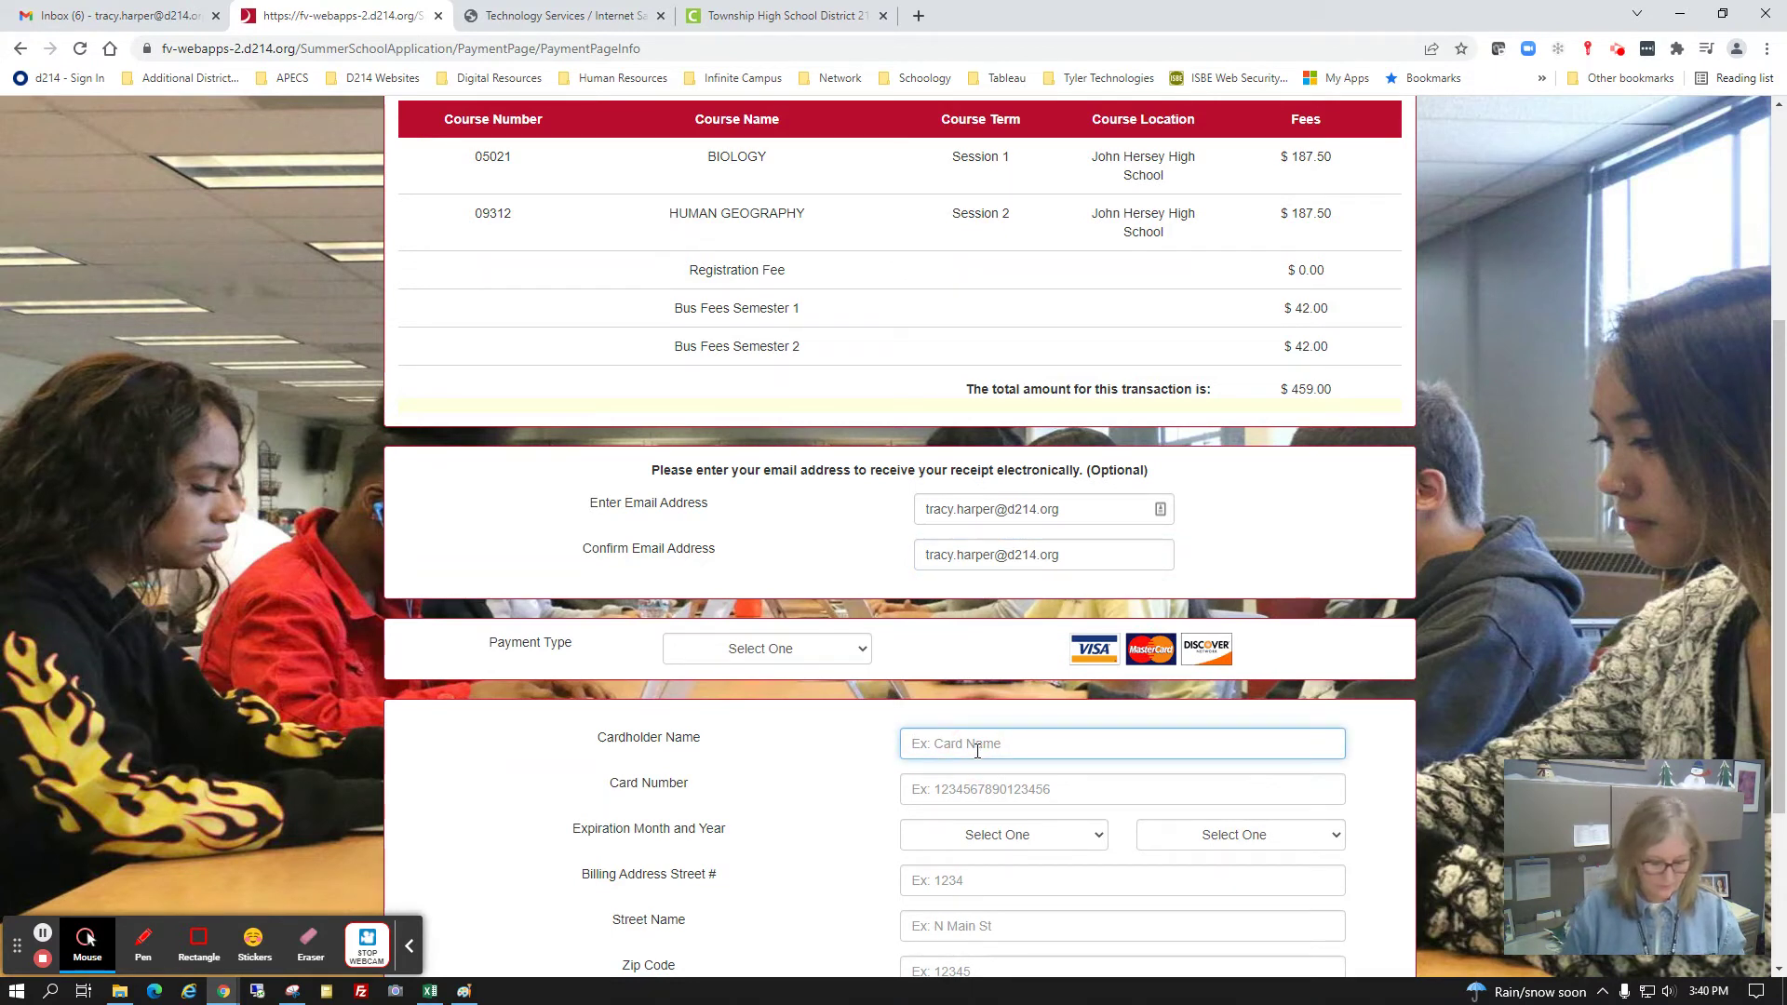
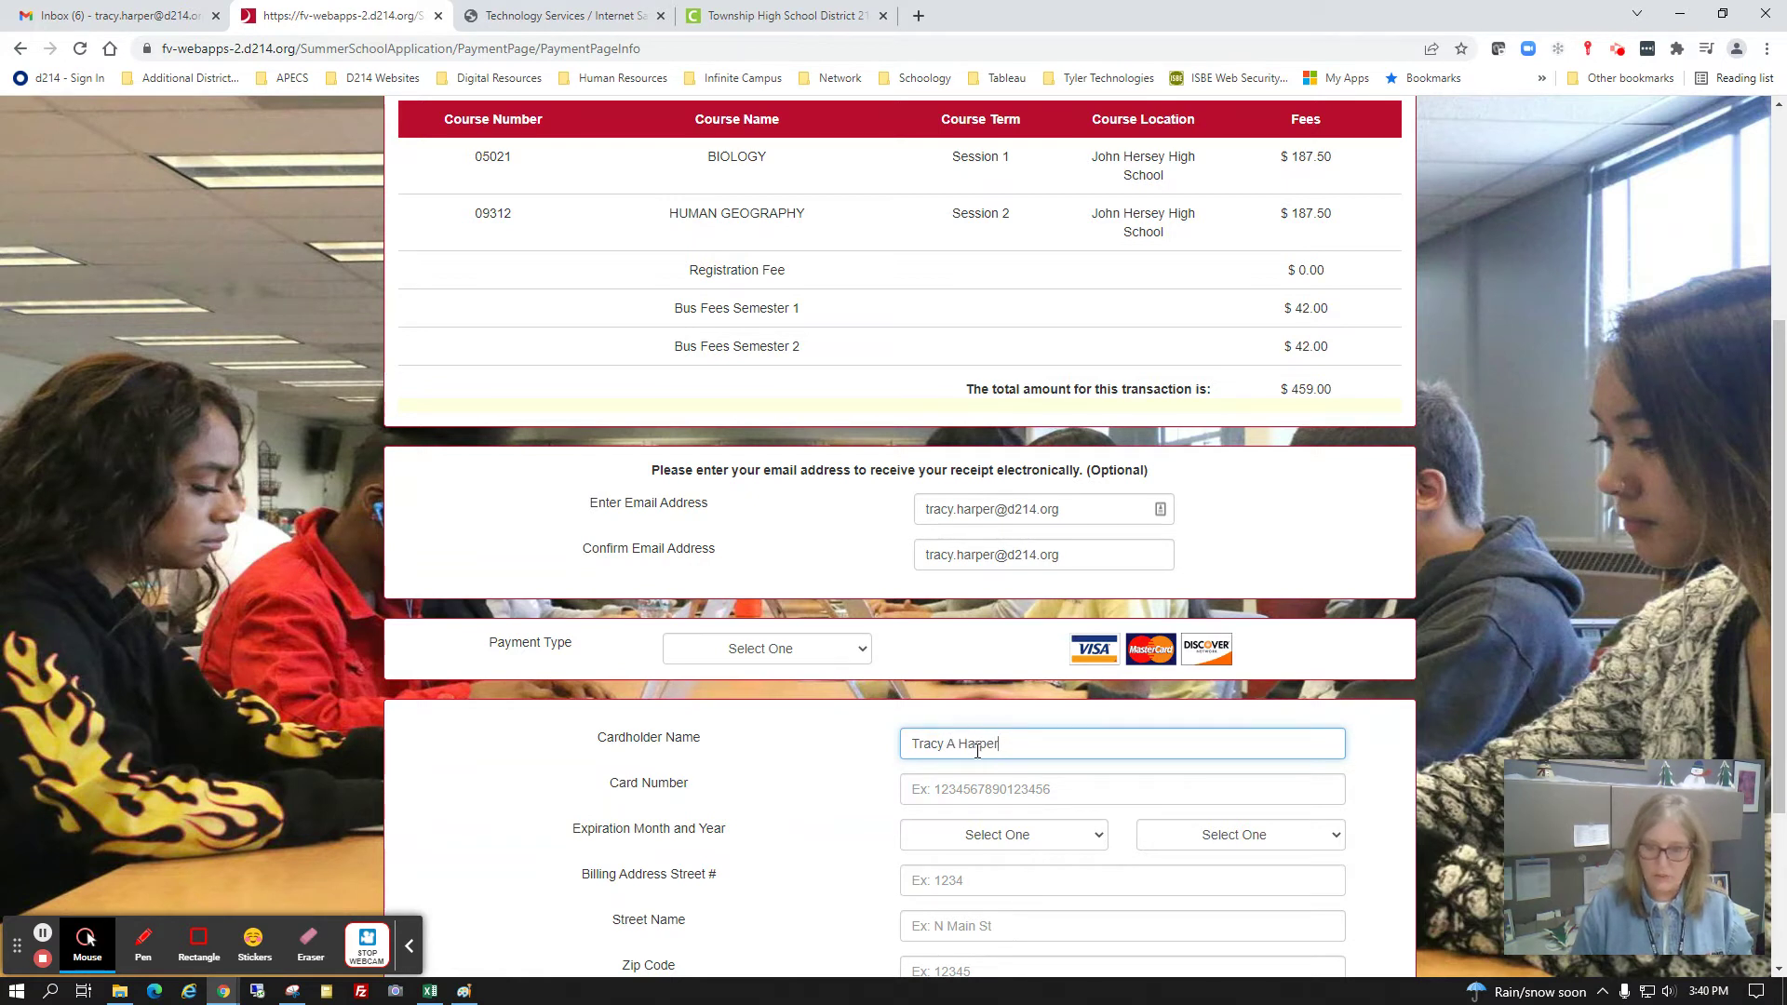
# Step: Enter the cardholder name, choose Visa, type the card number and set expiry 07/2026
pyautogui.click(826, 649)
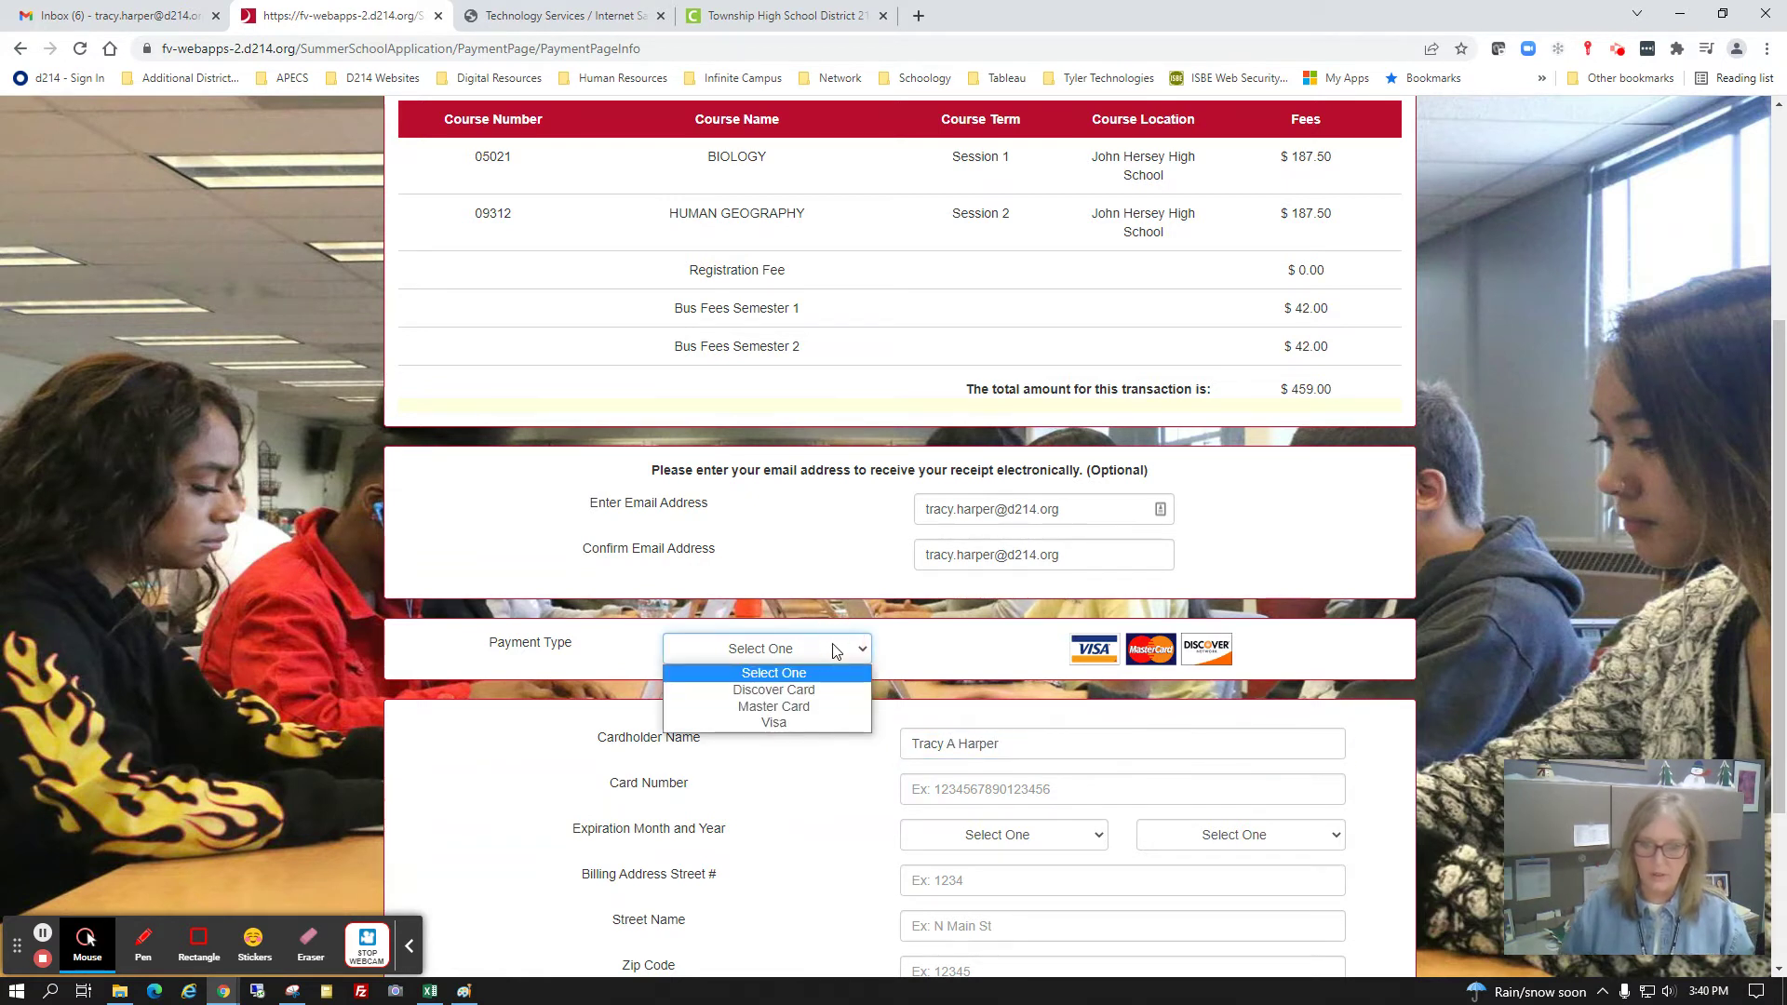
pyautogui.click(806, 721)
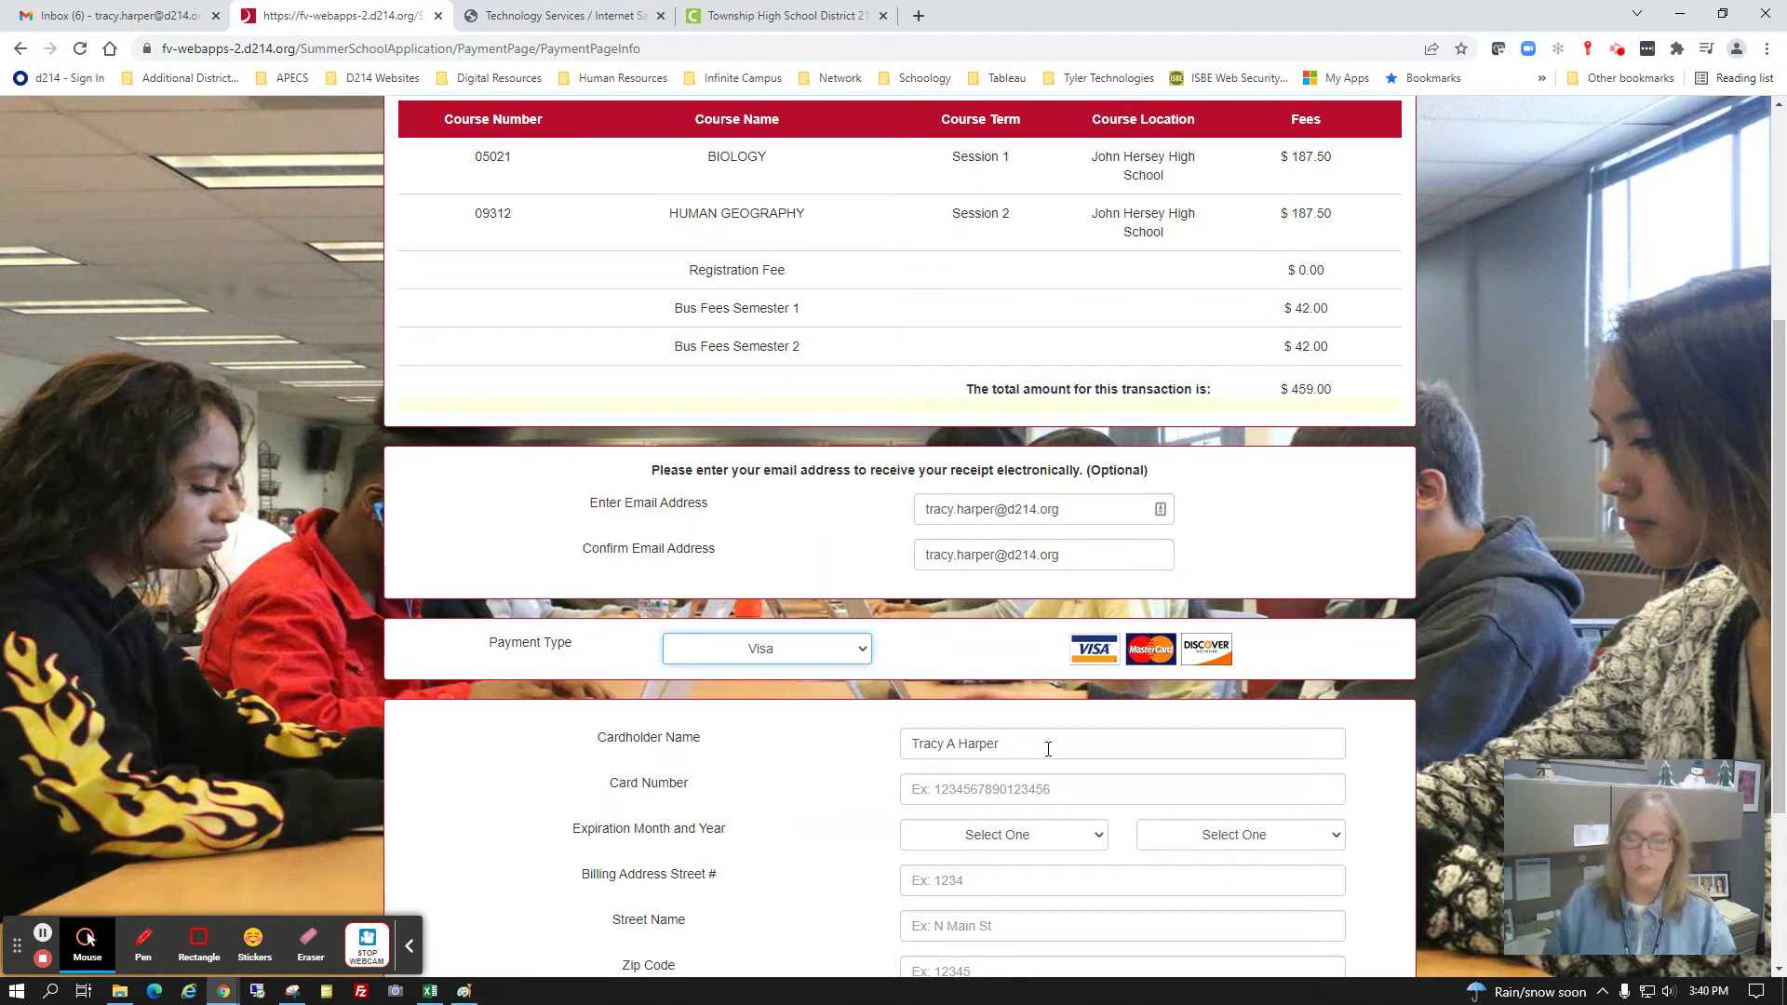
pyautogui.click(1020, 789)
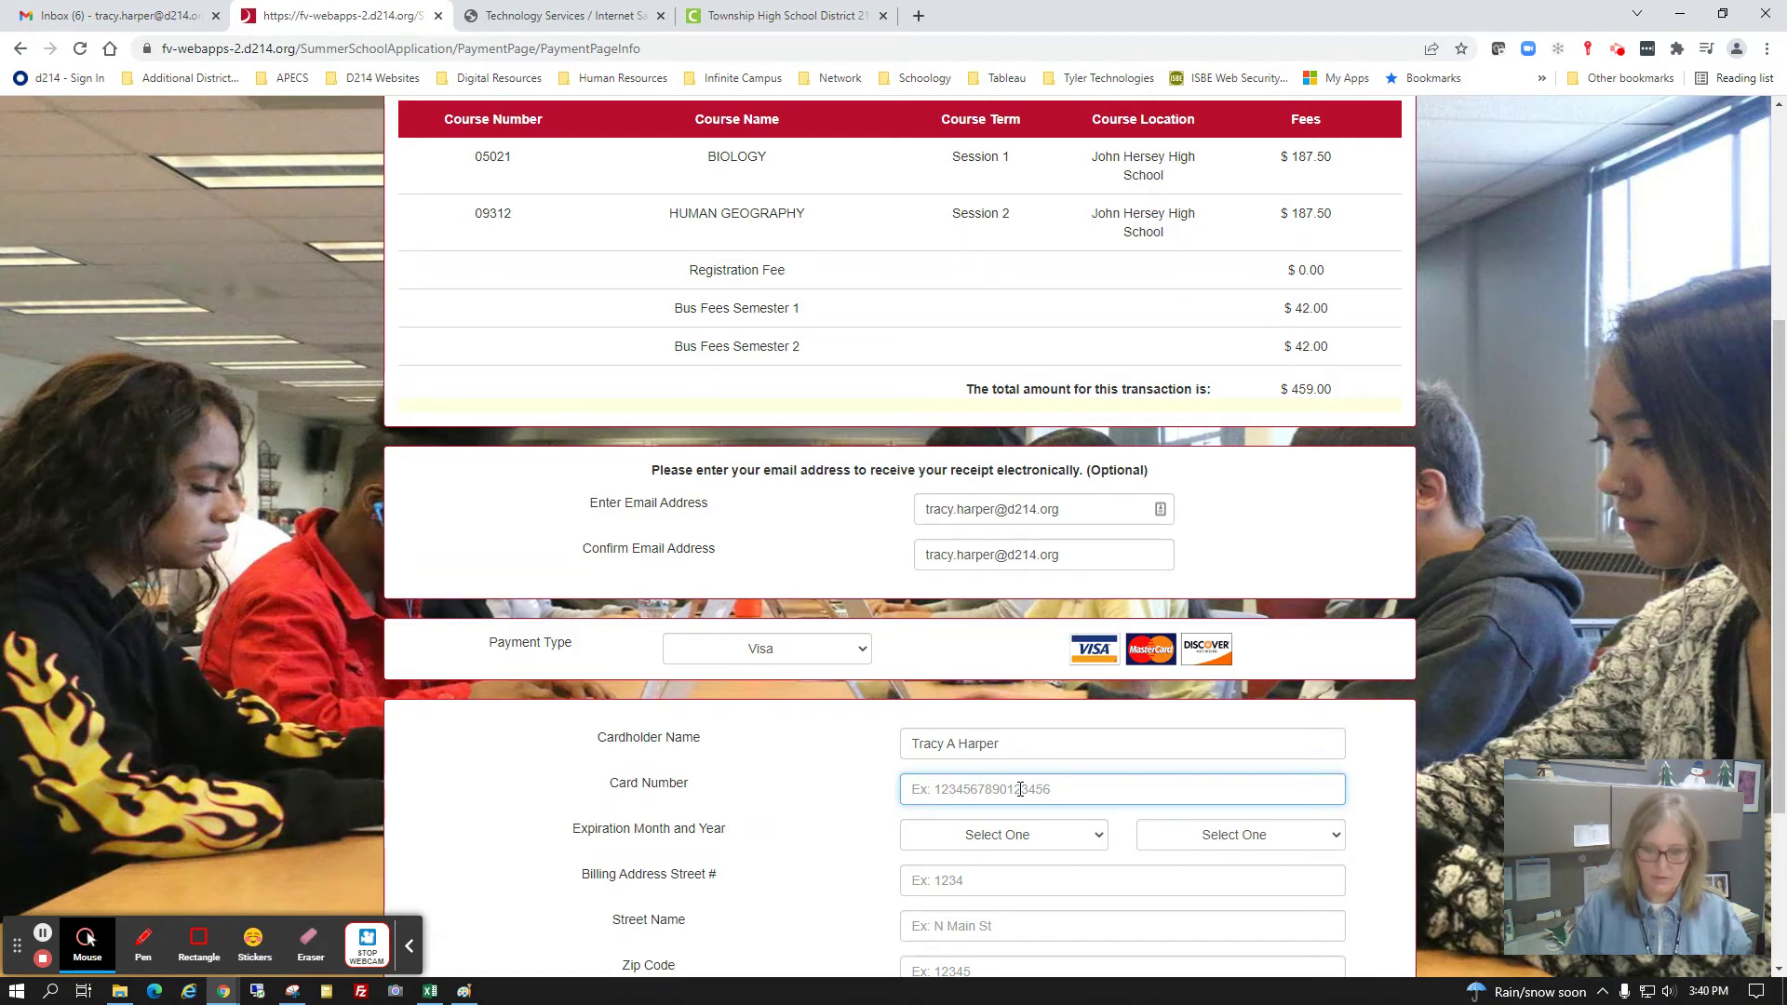
pyautogui.write('11')
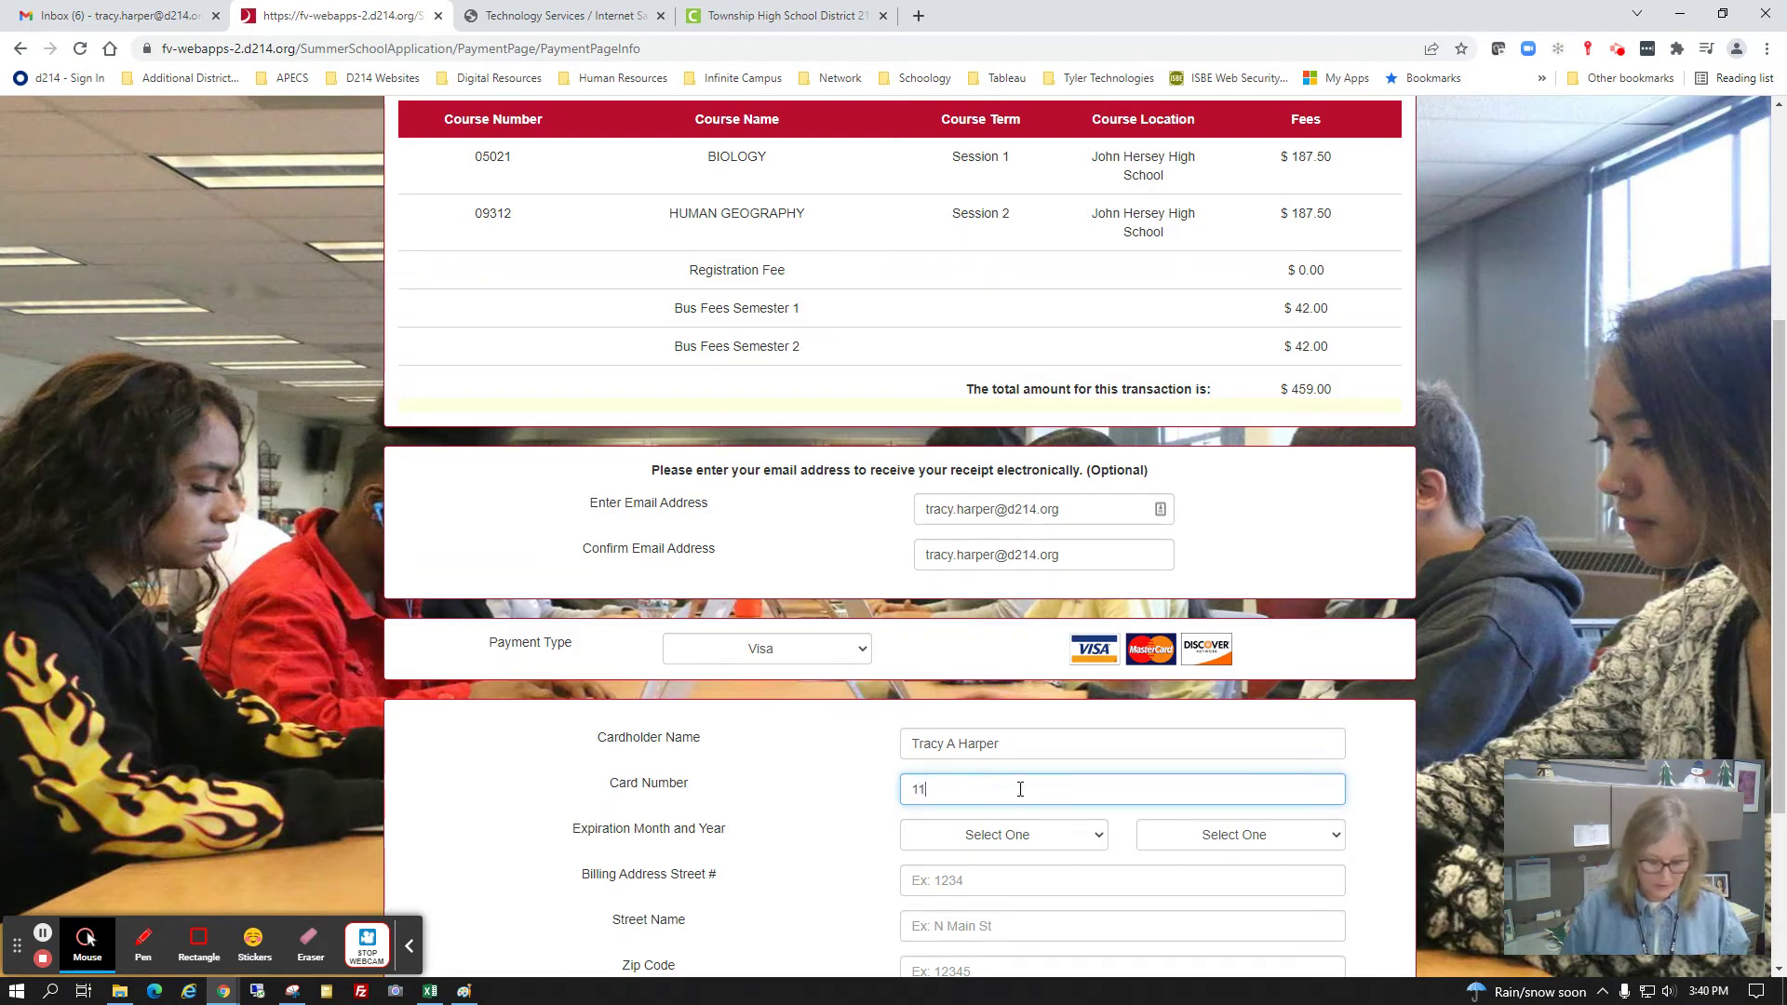
pyautogui.write('12222444444411')
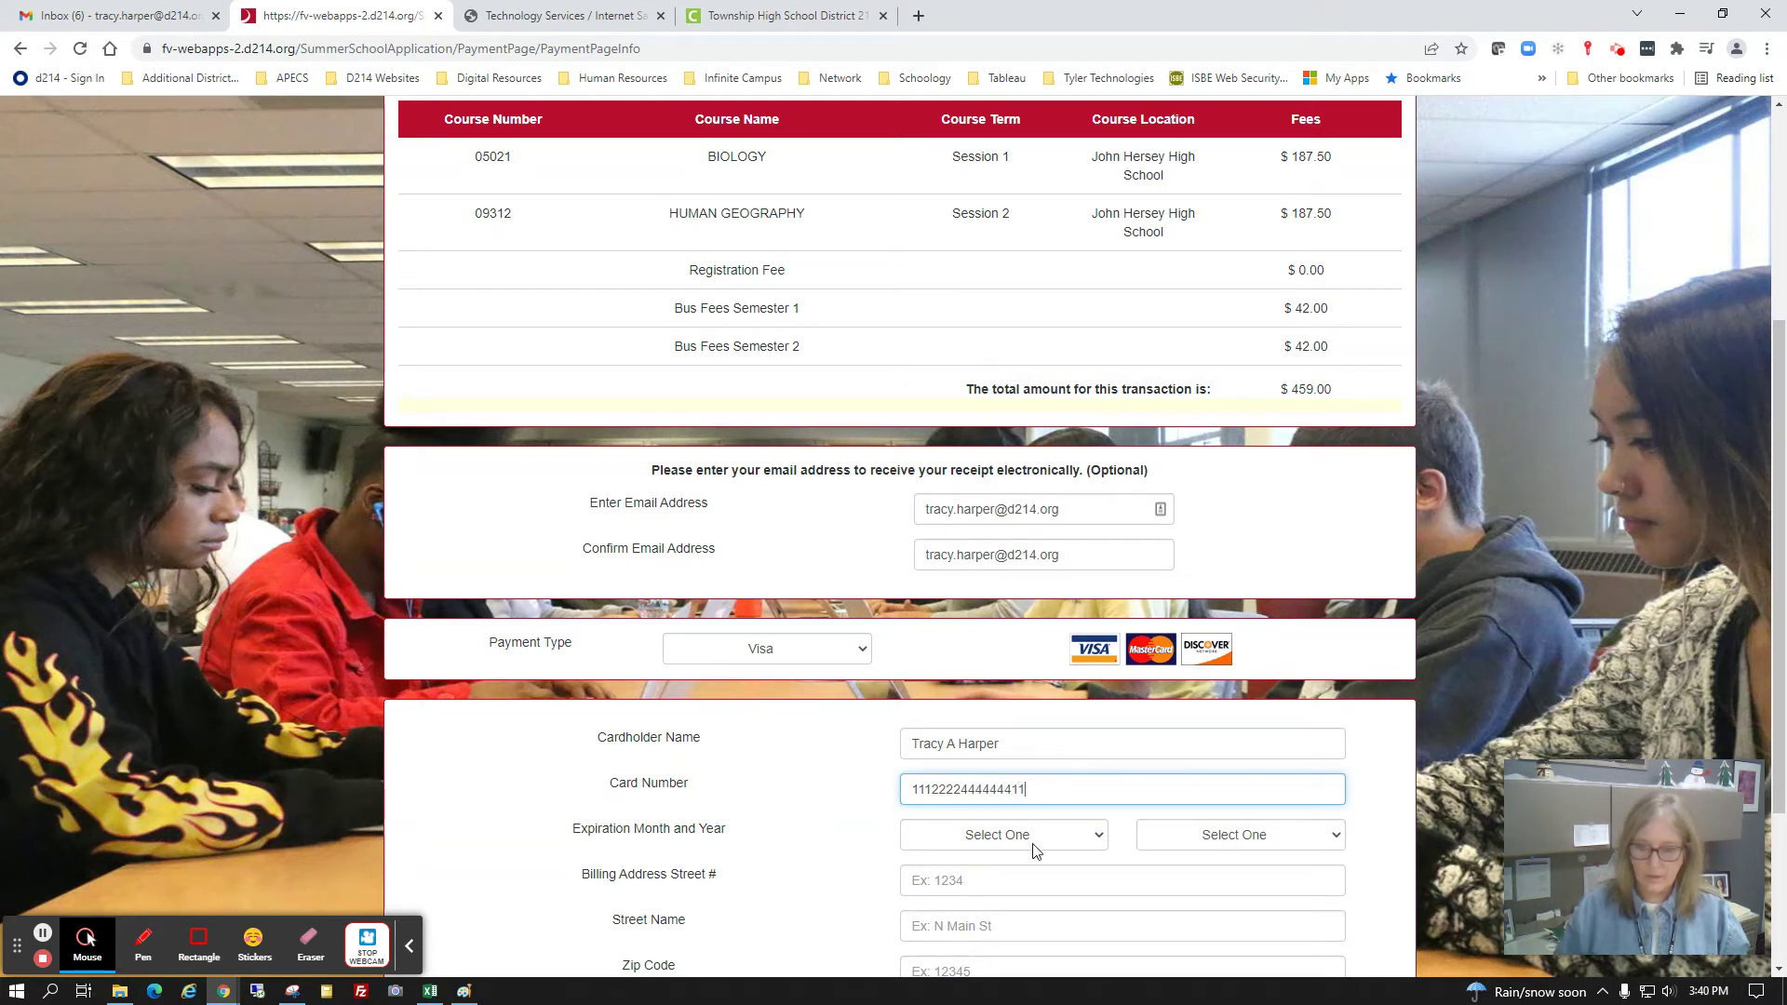
pyautogui.click(1035, 835)
pyautogui.click(1044, 733)
pyautogui.click(1229, 837)
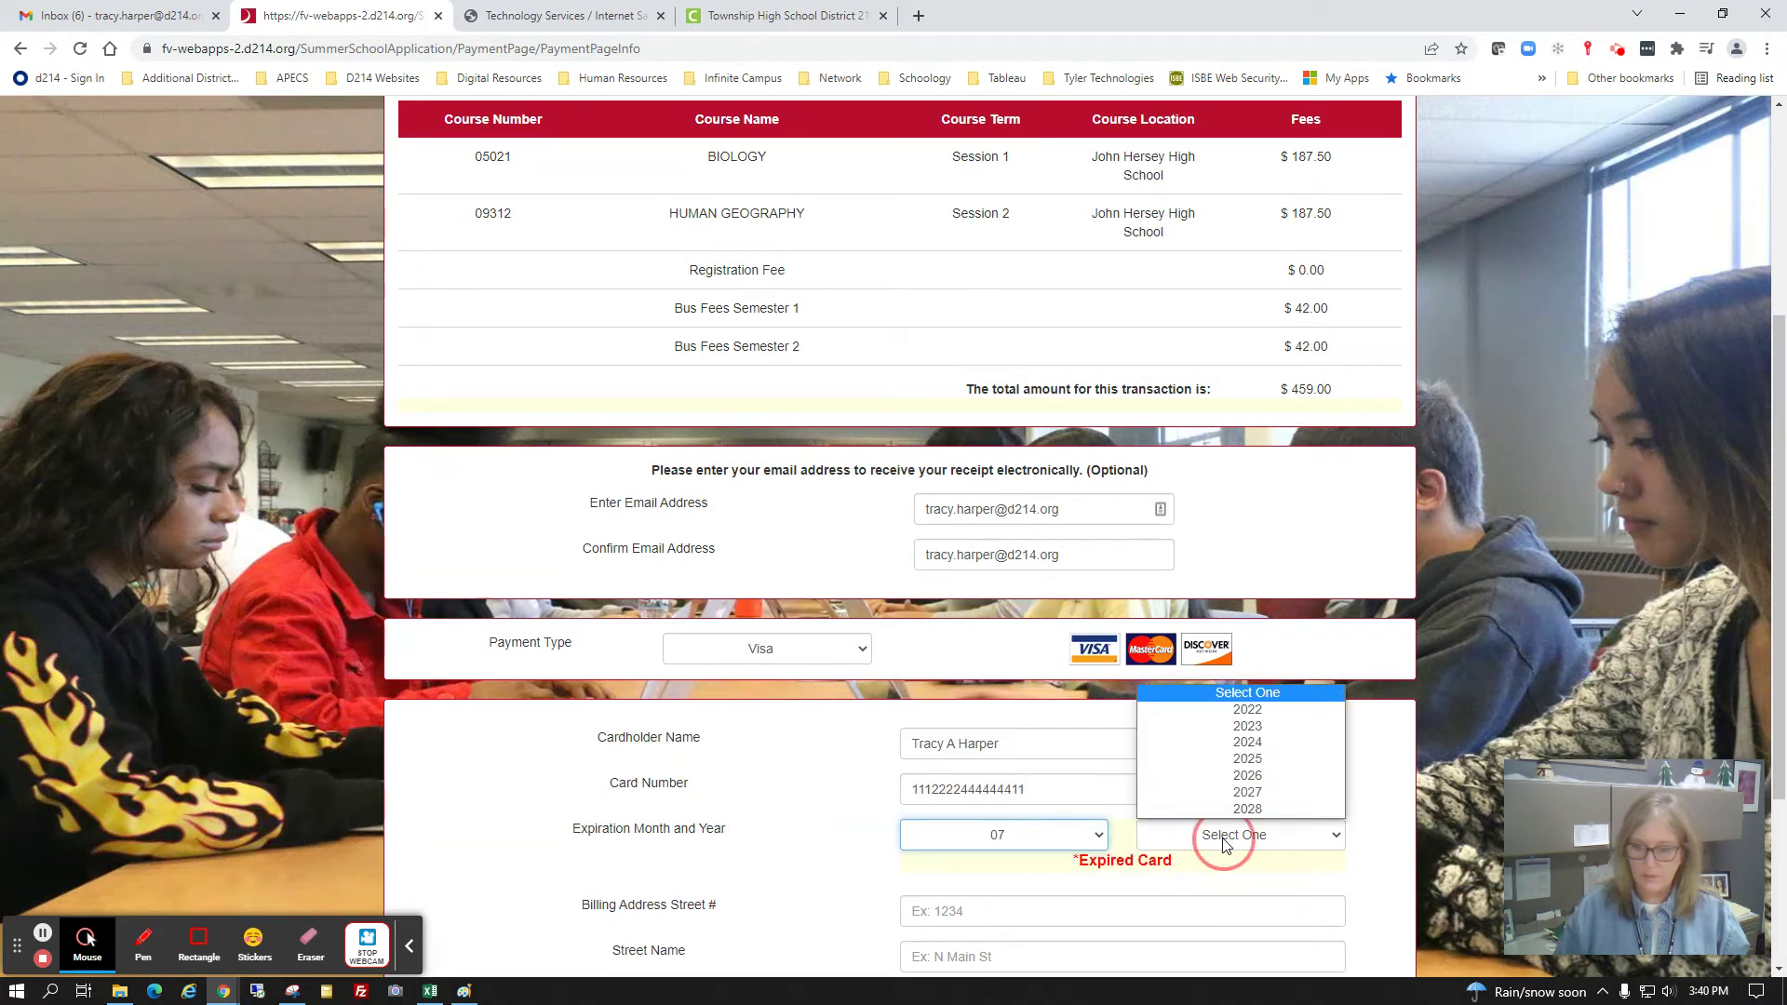
pyautogui.click(1243, 777)
# Step: Fill in the billing street number, street name, ZIP code and card verification value
pyautogui.scroll(-1, 1160, 856)
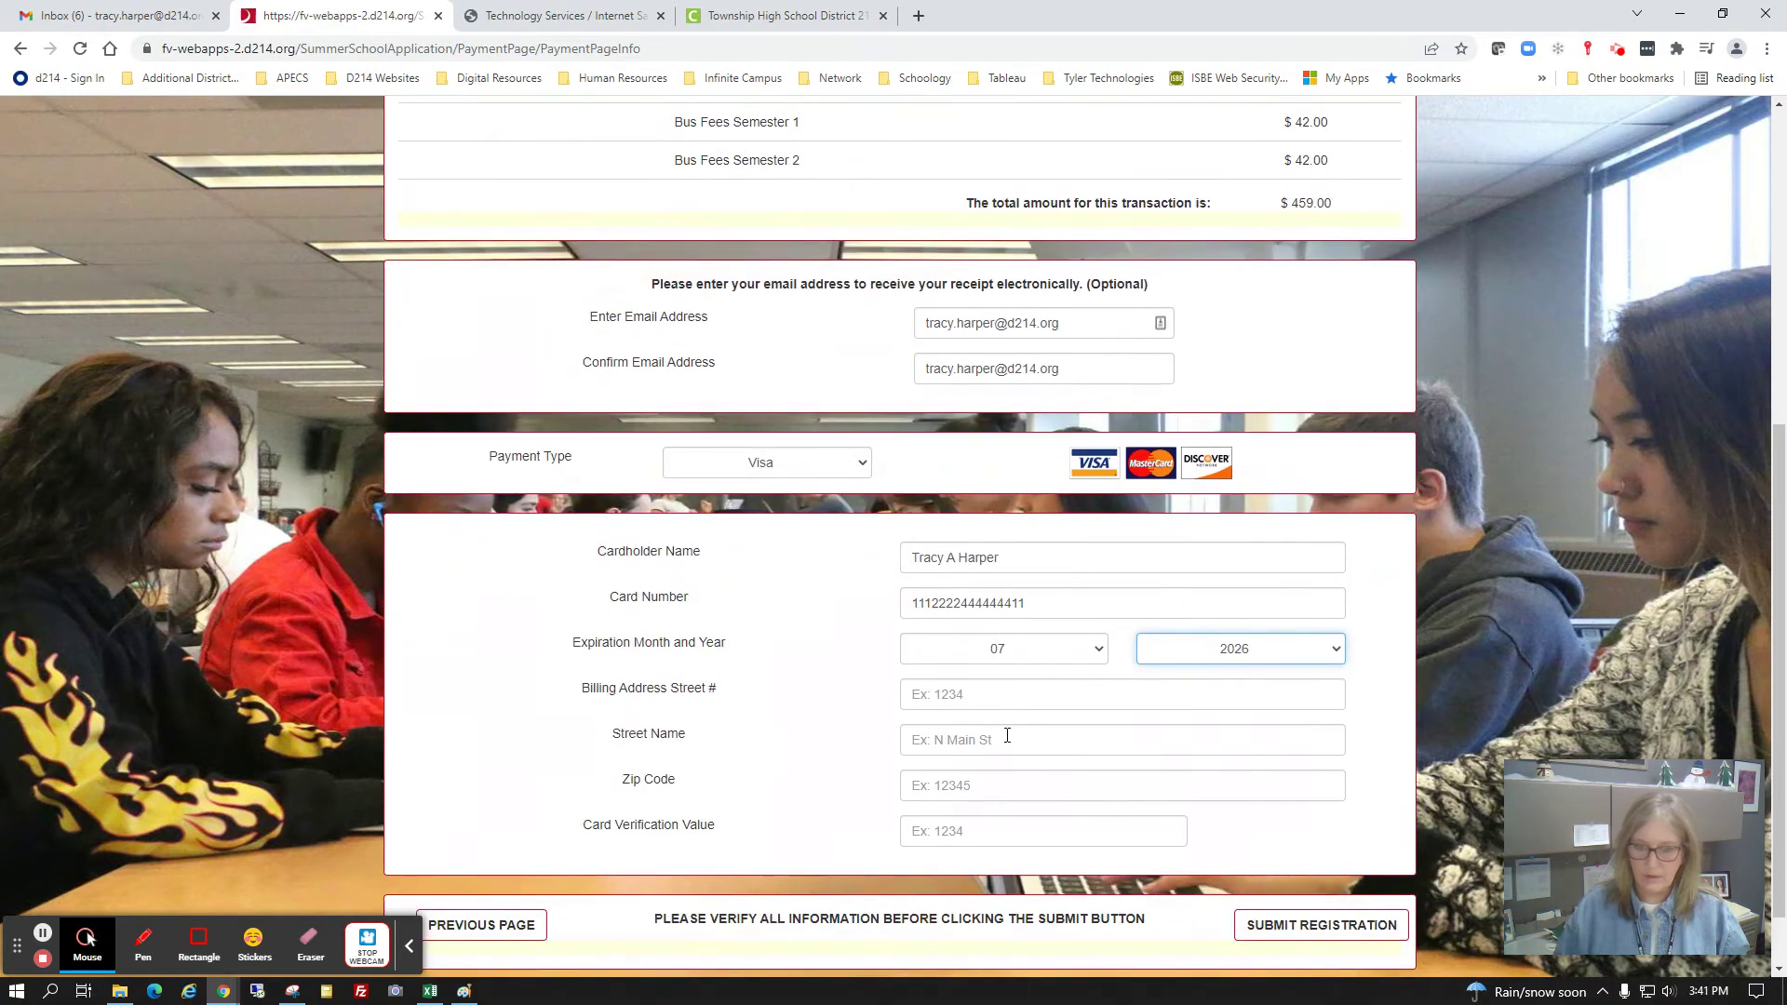
pyautogui.click(1009, 694)
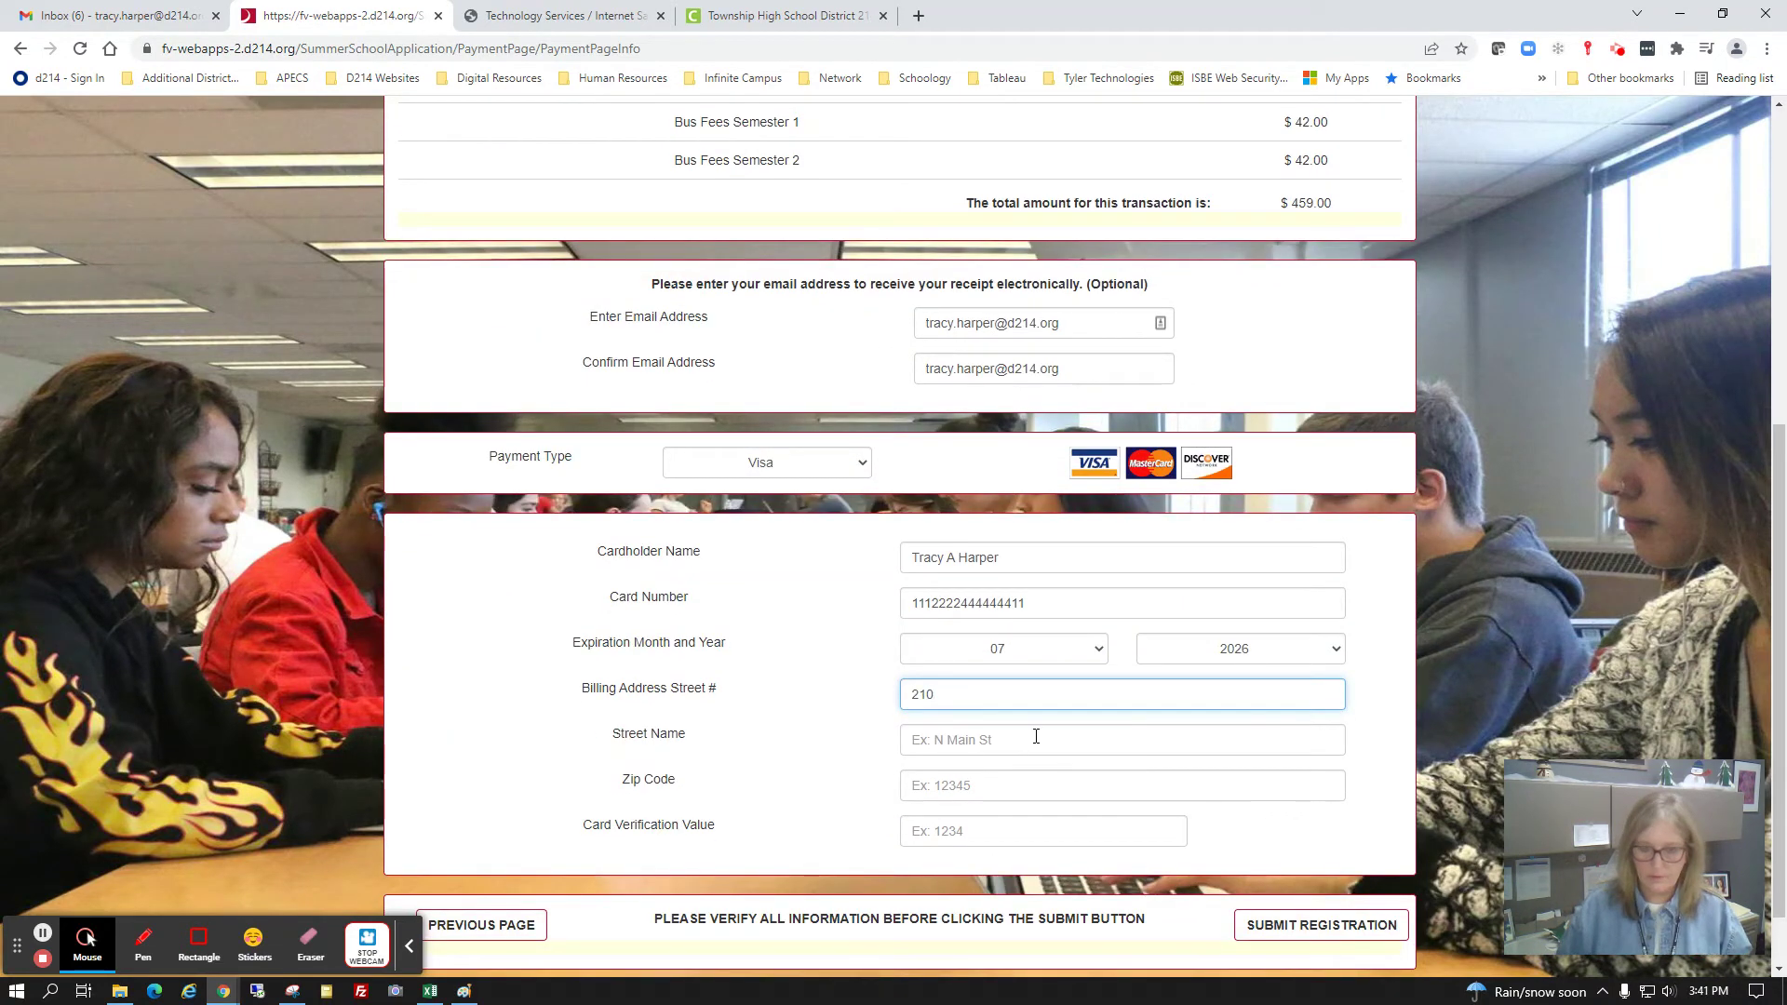
pyautogui.click(1036, 736)
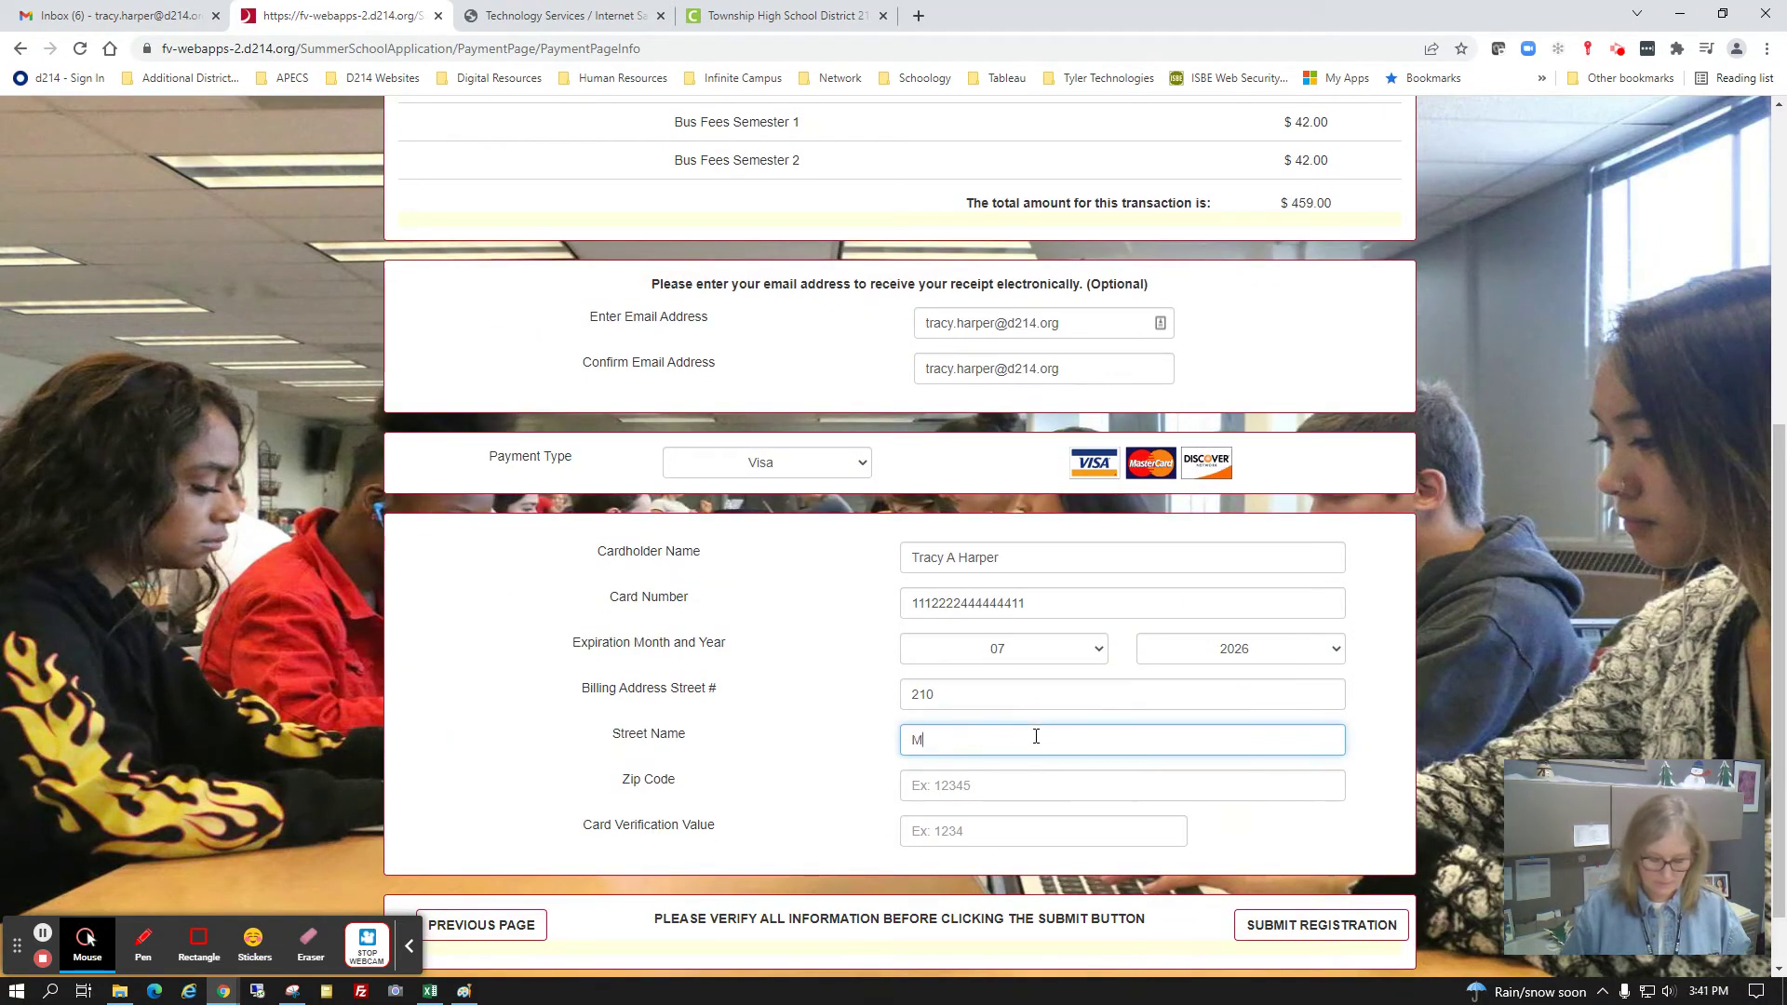
pyautogui.click(915, 785)
pyautogui.write('60056')
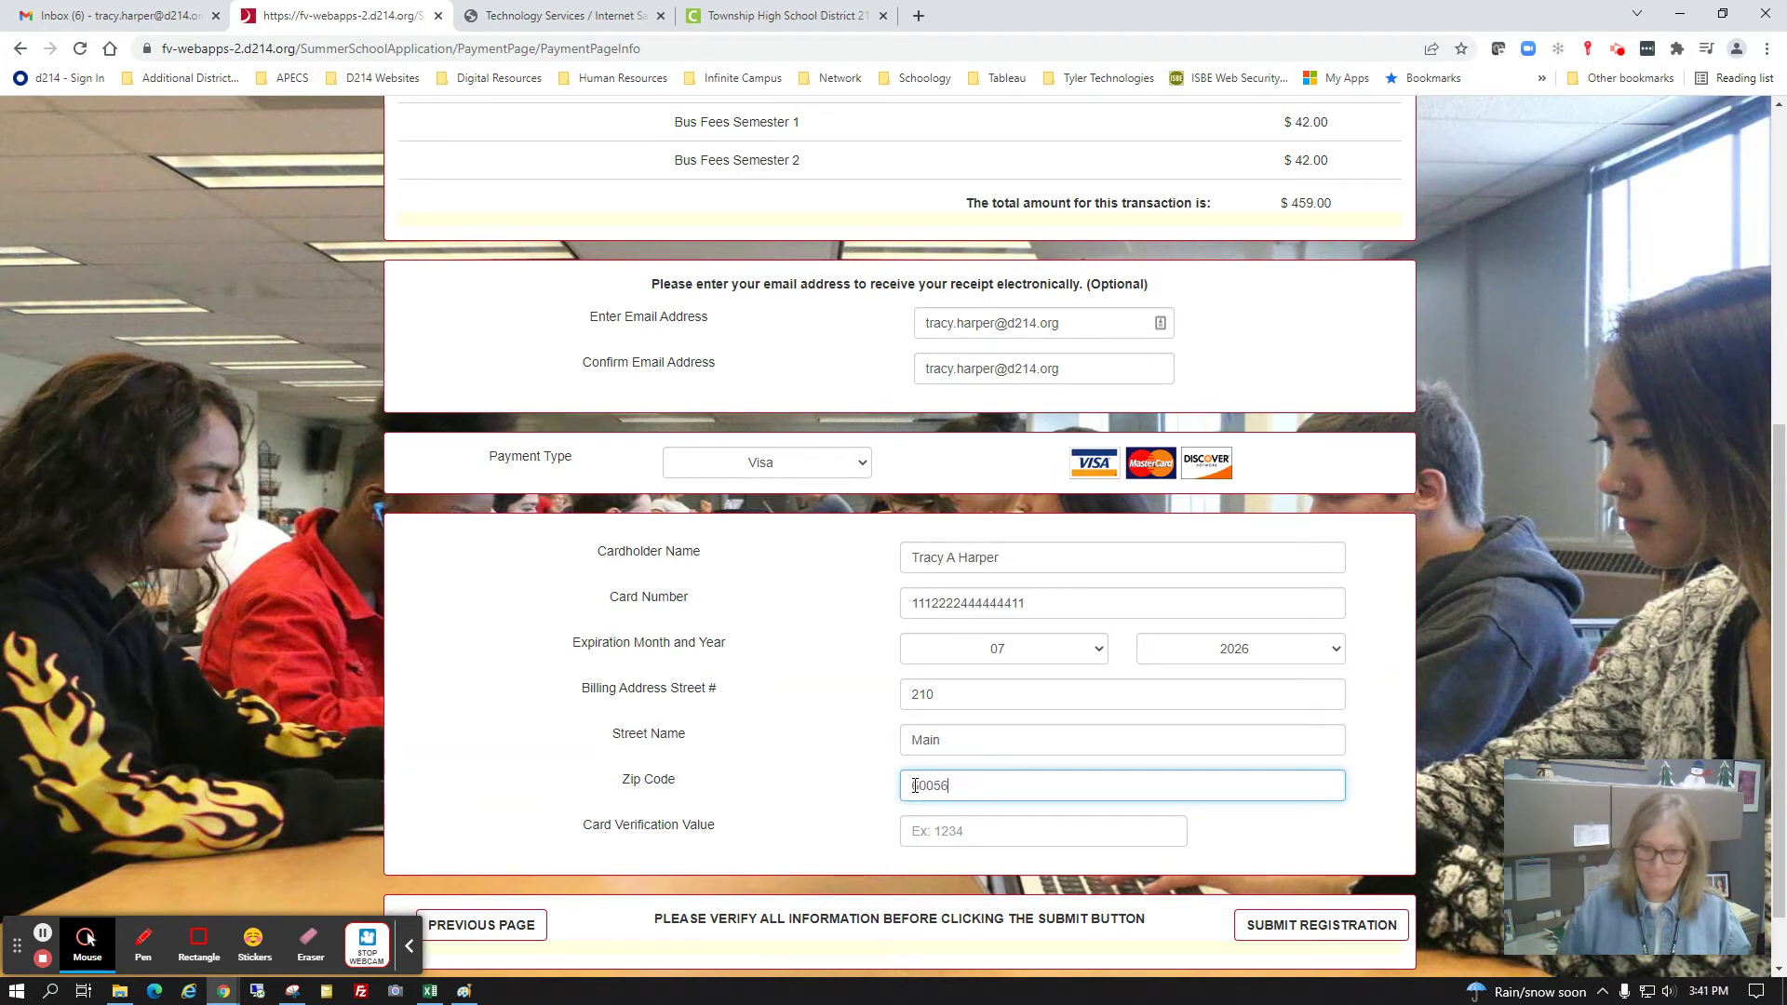
pyautogui.click(924, 829)
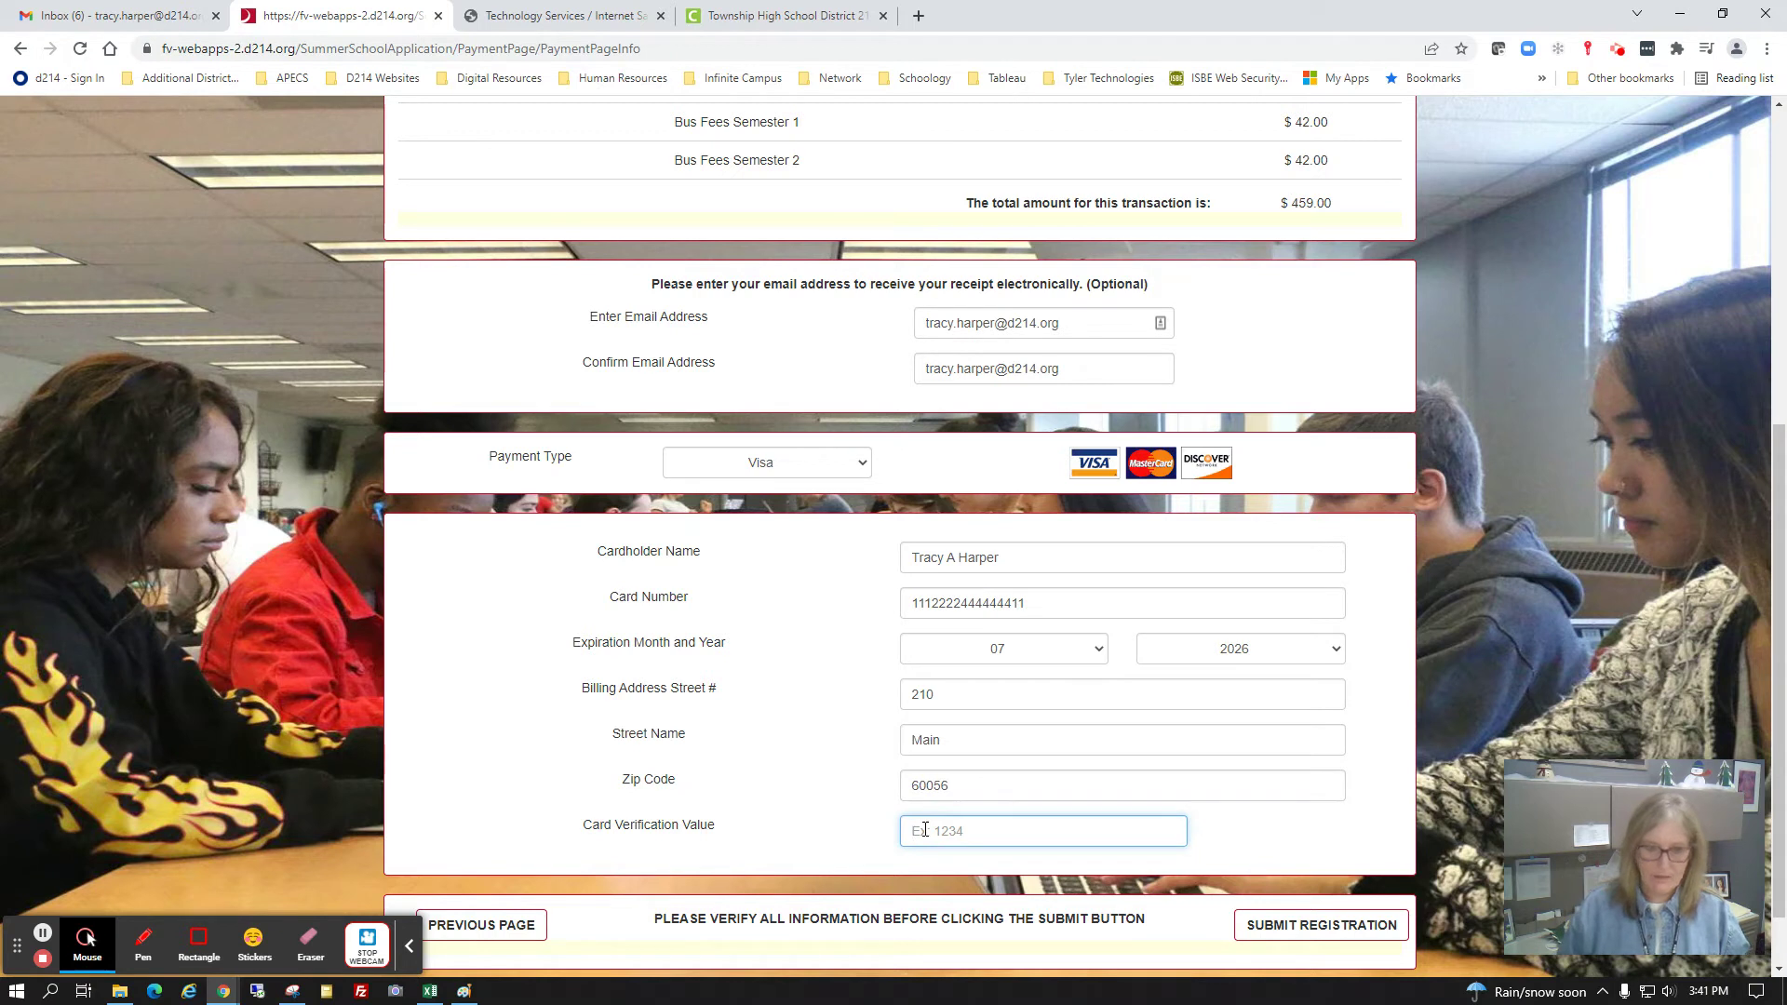
pyautogui.write('66')
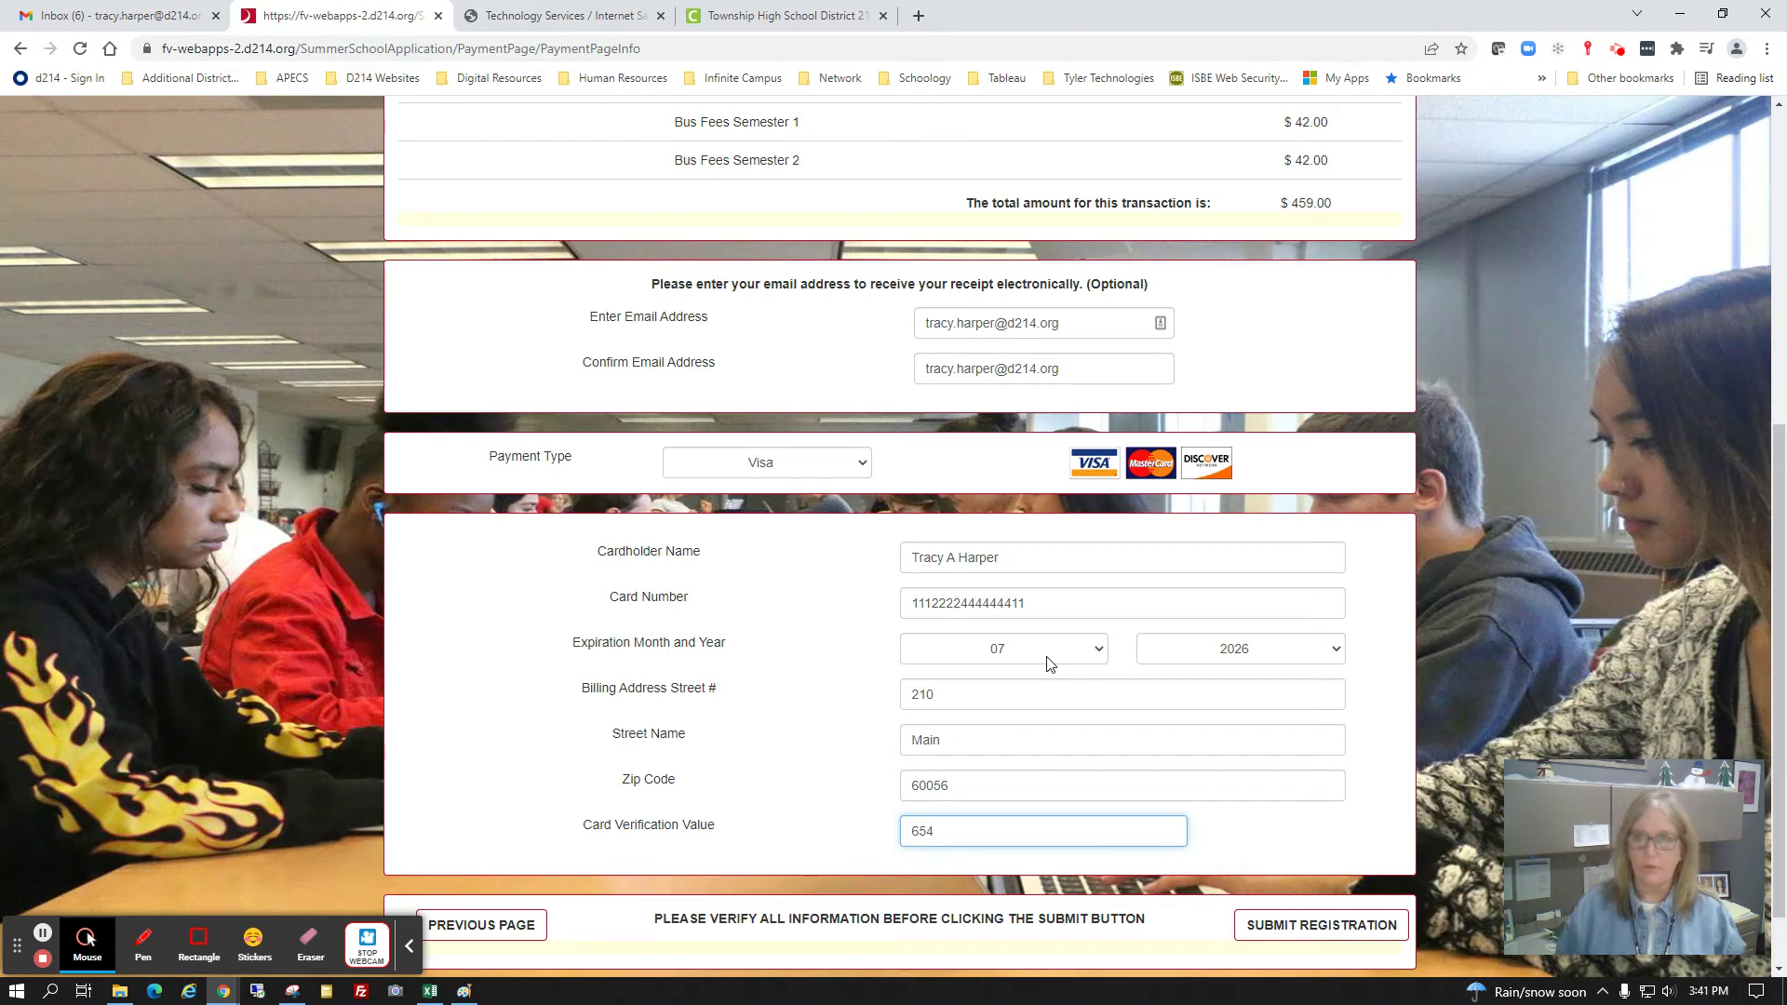
pyautogui.scroll(5, 1159, 557)
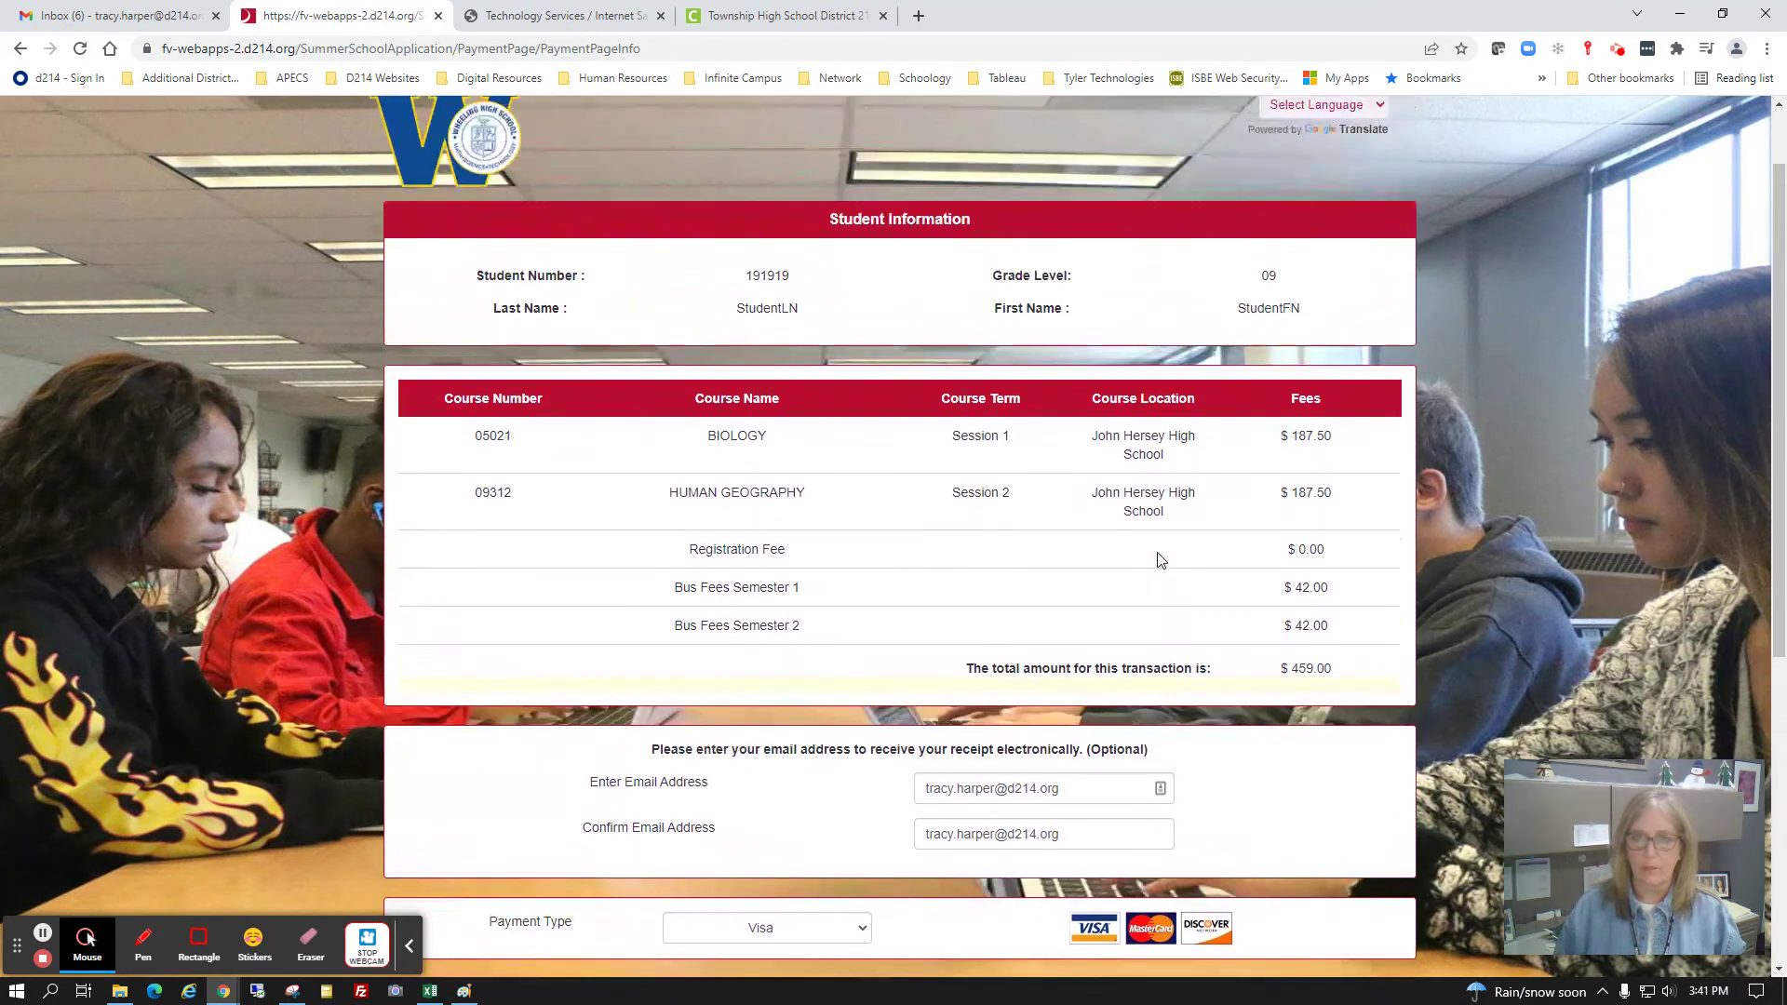
pyautogui.scroll(-6, 1158, 556)
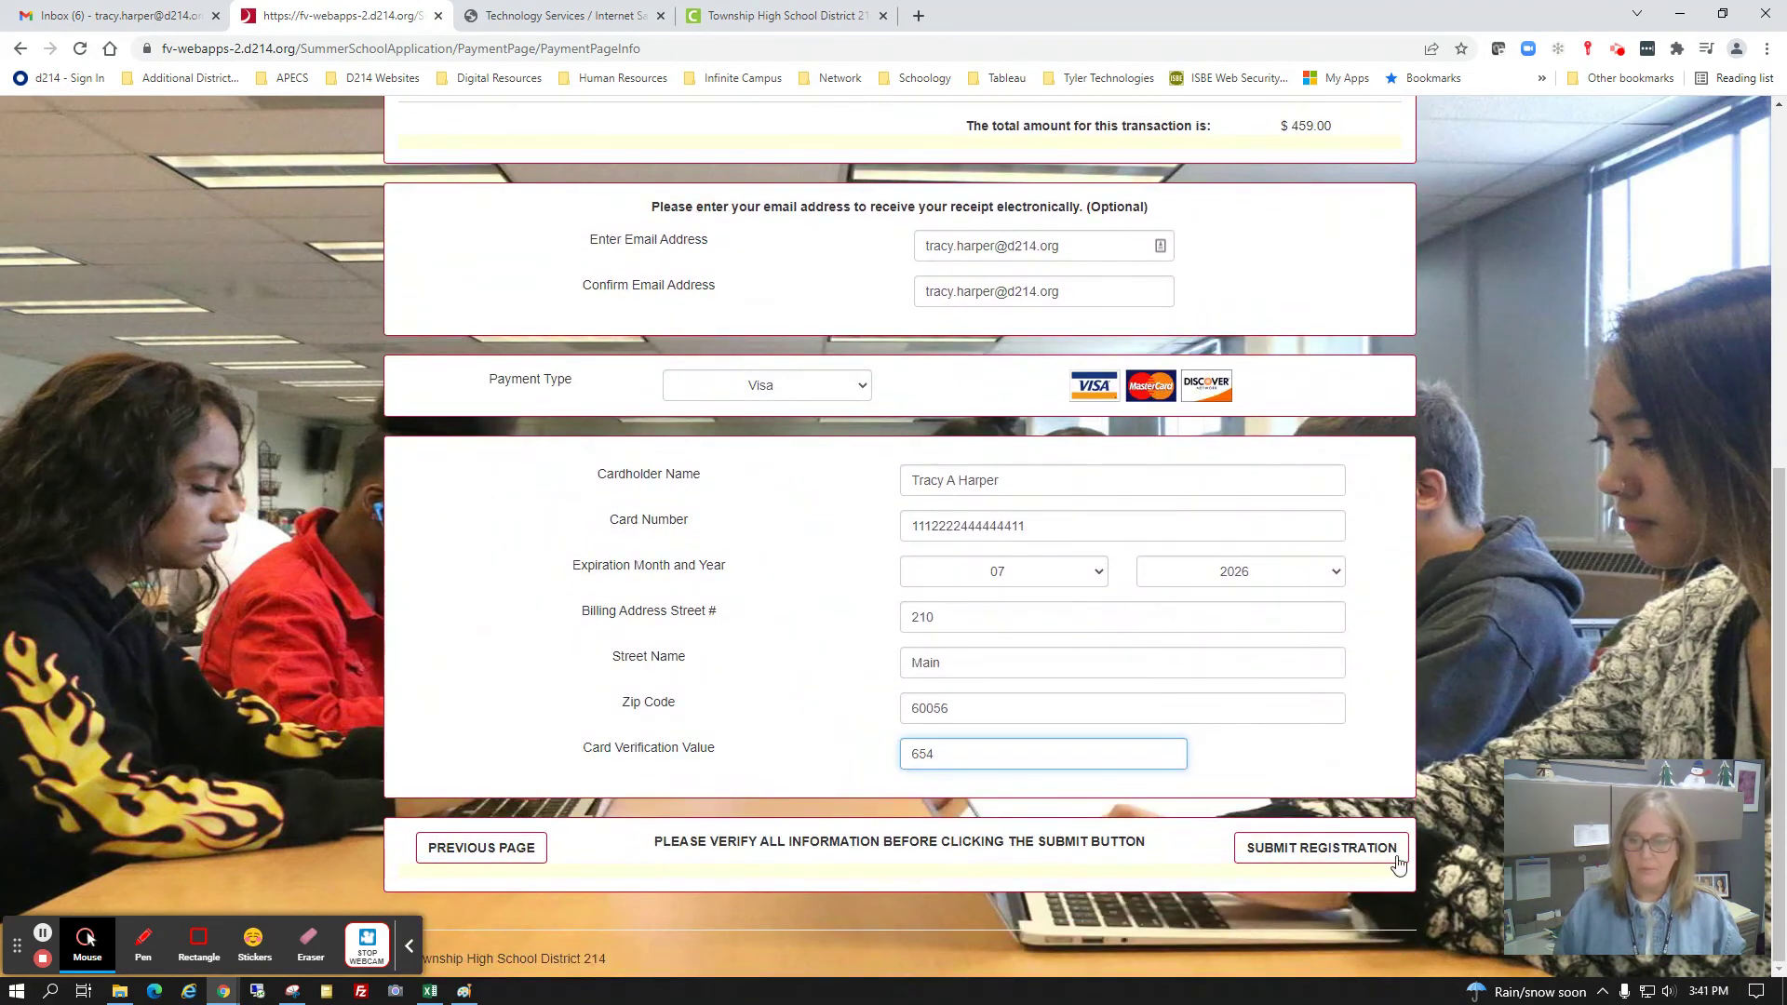
# Step: Submit the registration, cancel printing the $459.00 receipt, and switch to the Gmail tab
pyautogui.click(1311, 851)
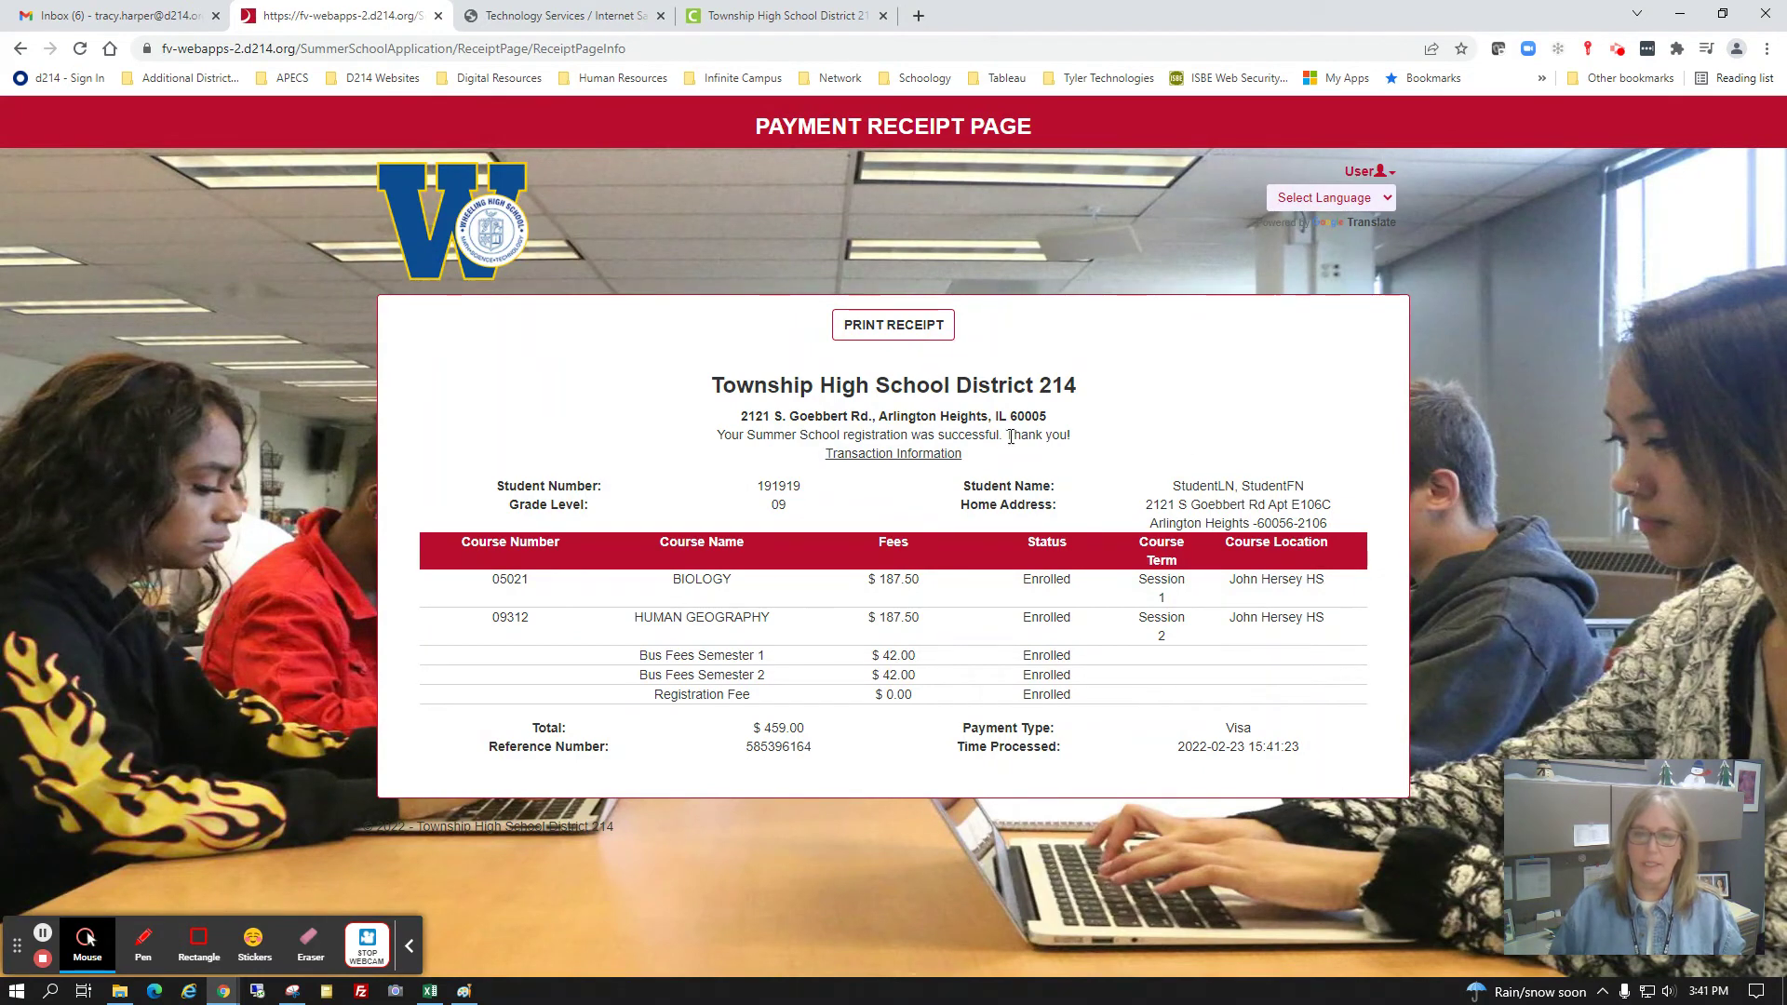
pyautogui.click(895, 326)
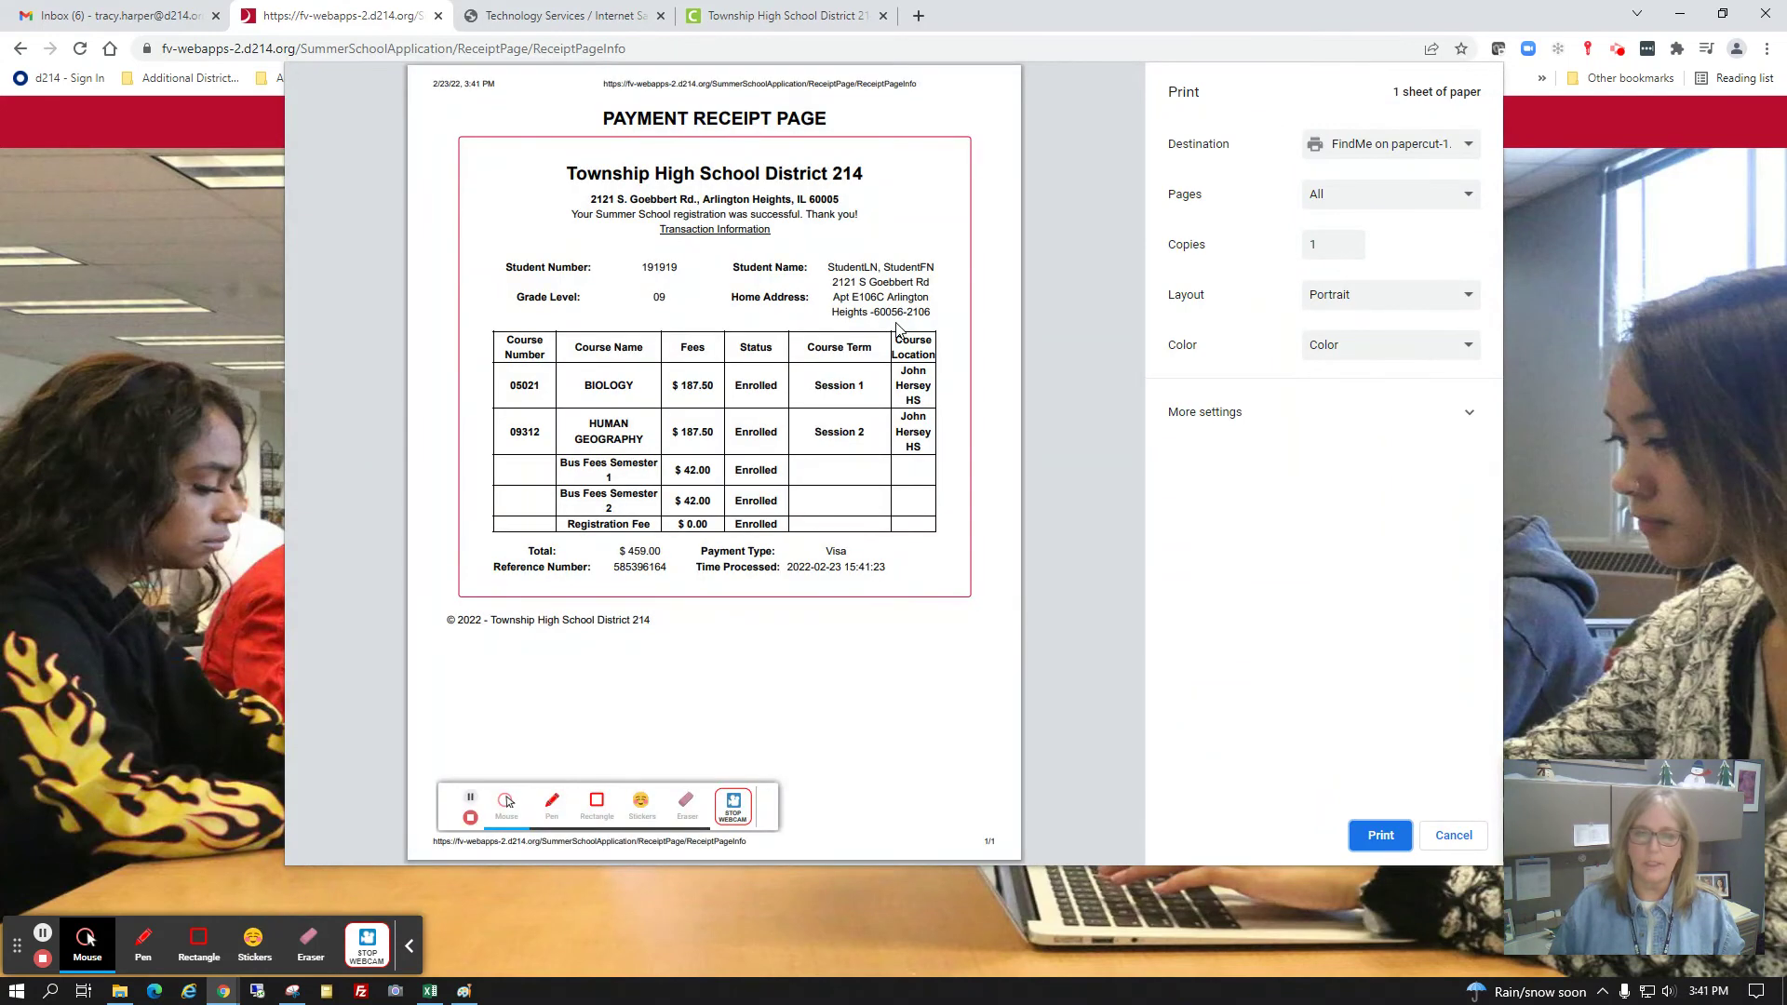
pyautogui.click(1452, 835)
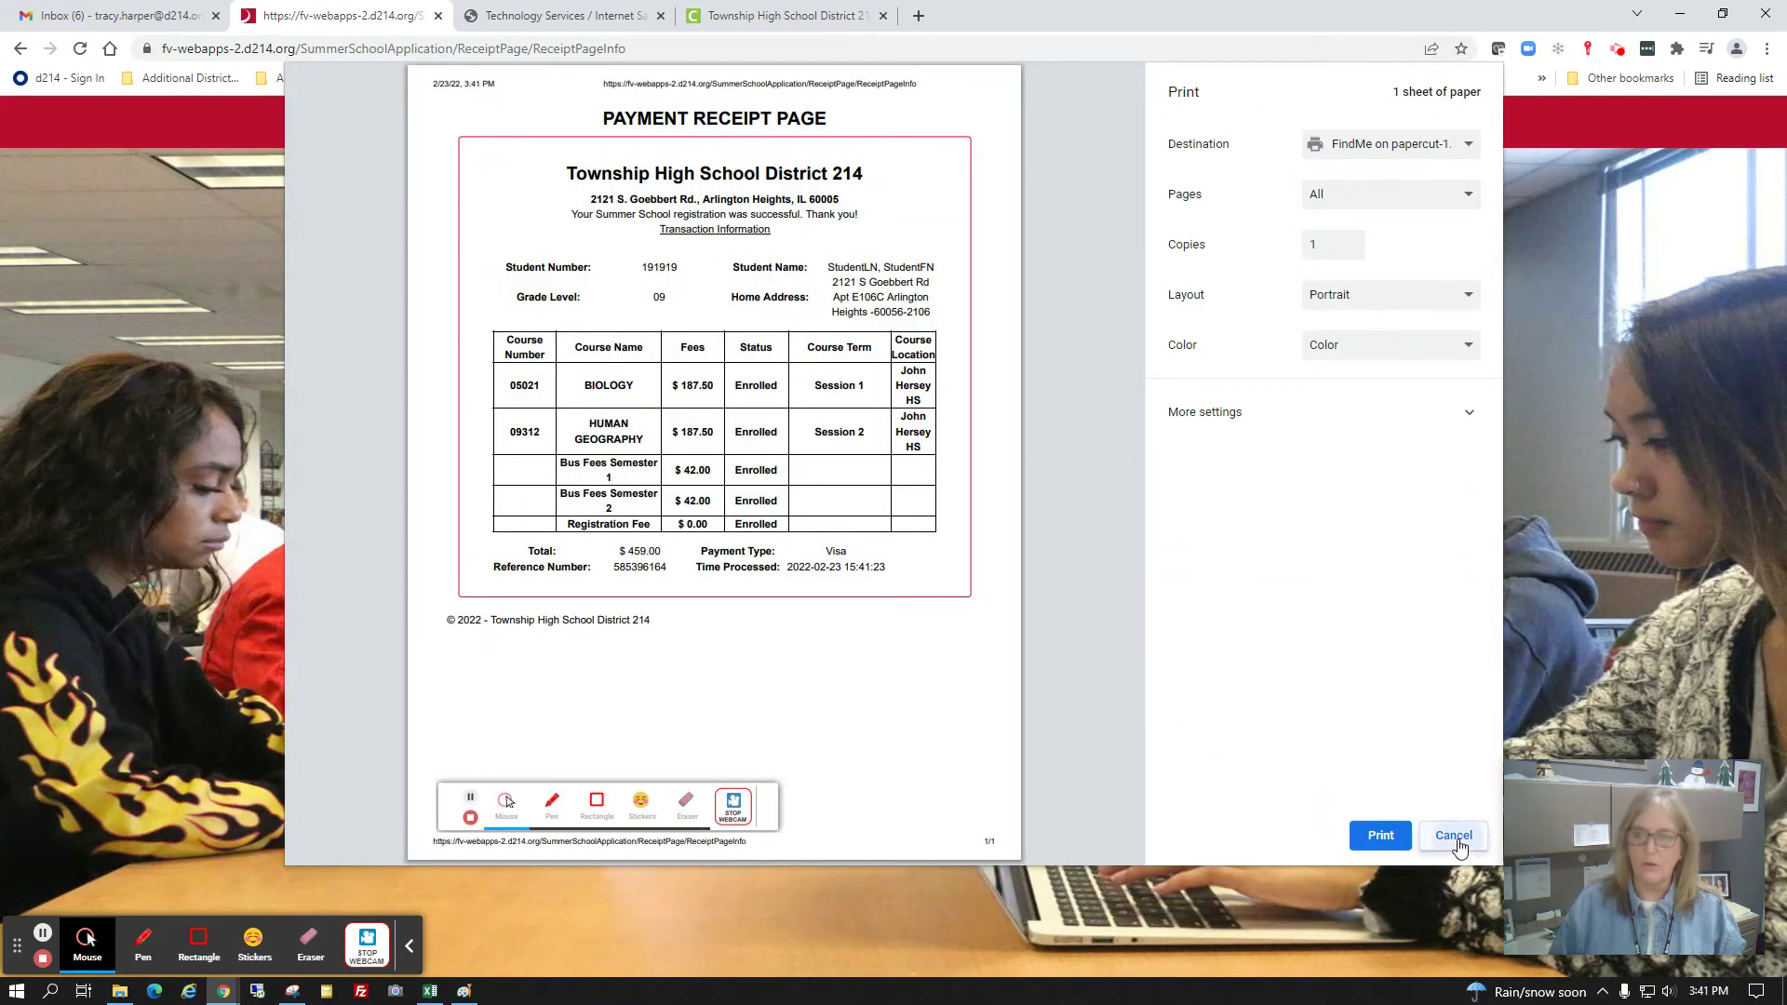
pyautogui.click(119, 15)
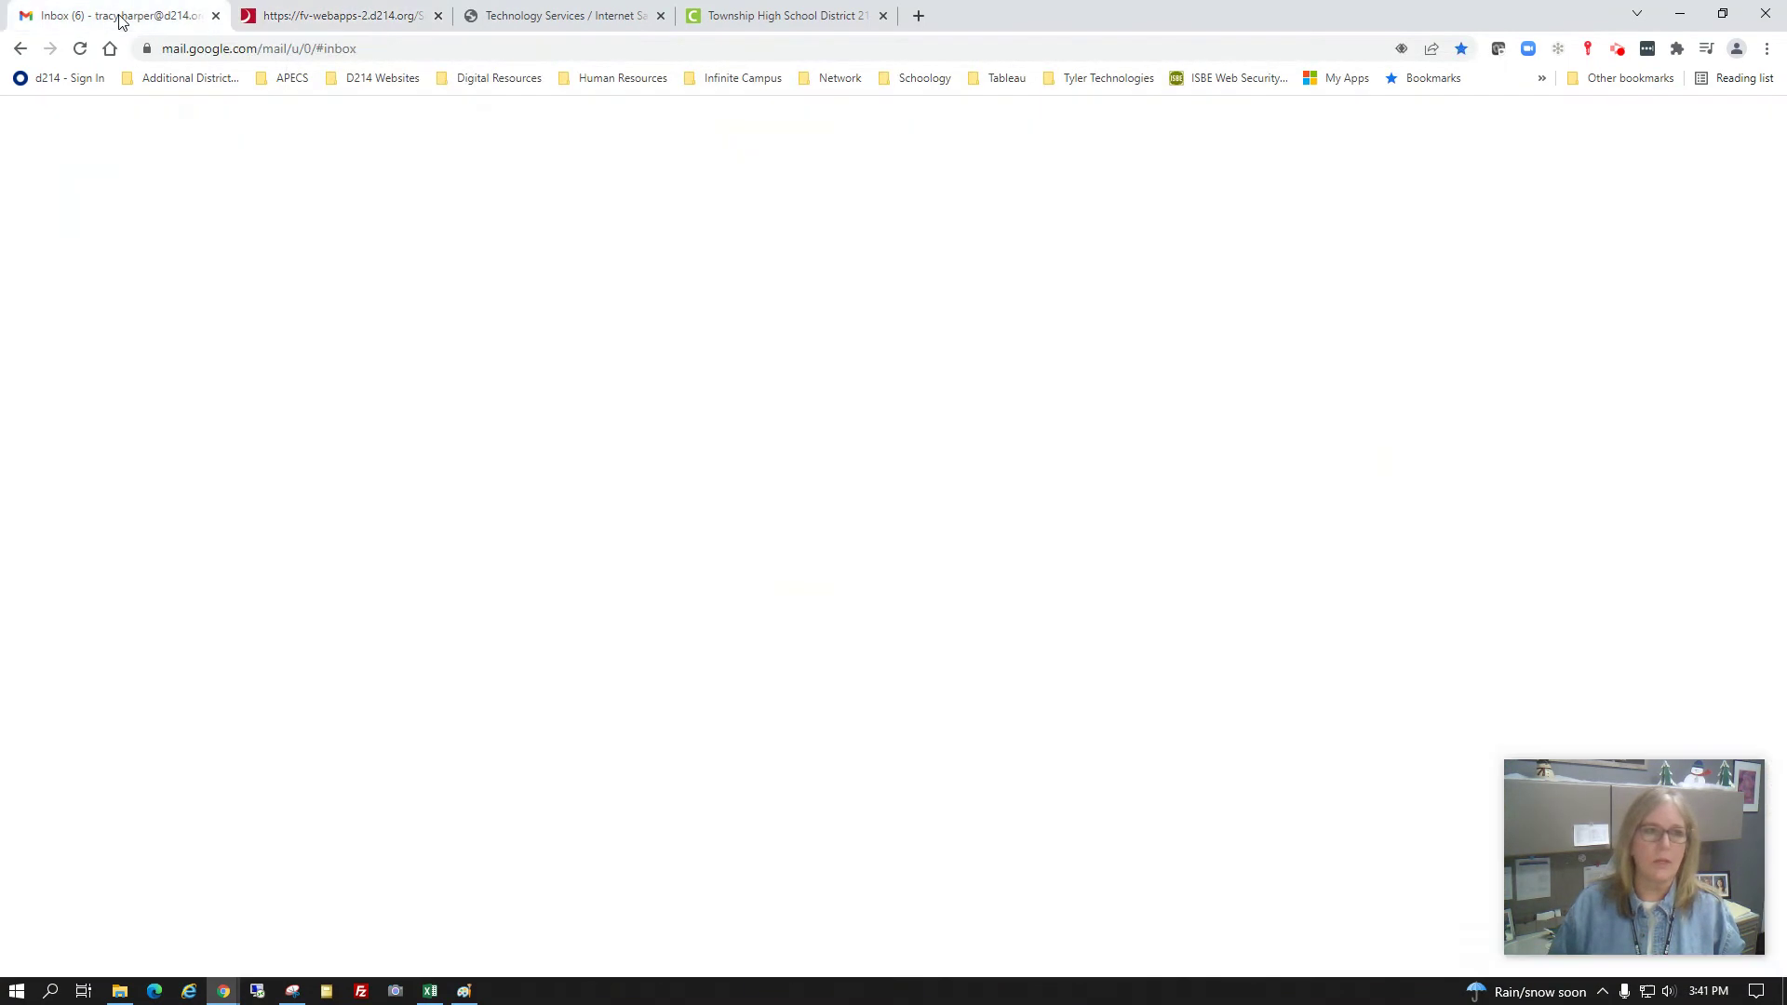
# Step: Open the 'District 214 Summer School Registration 2021 - 22' e-mail, then return to the receipt page
pyautogui.click(79, 243)
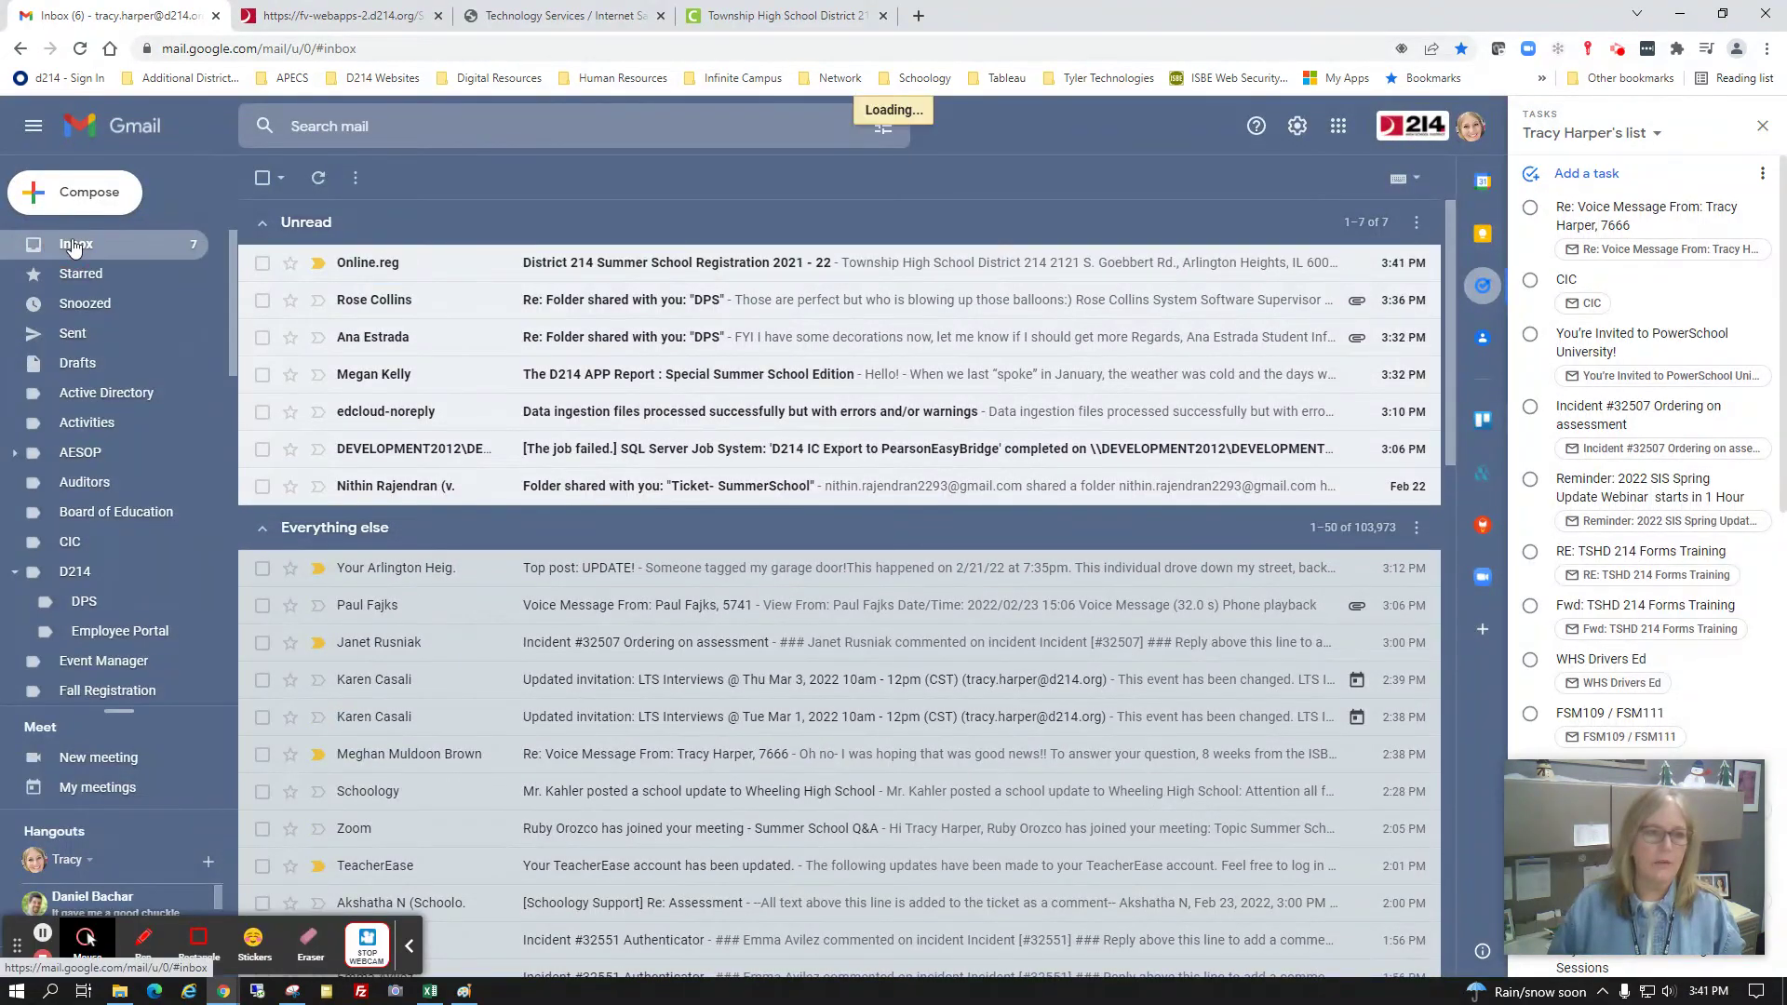
pyautogui.click(541, 269)
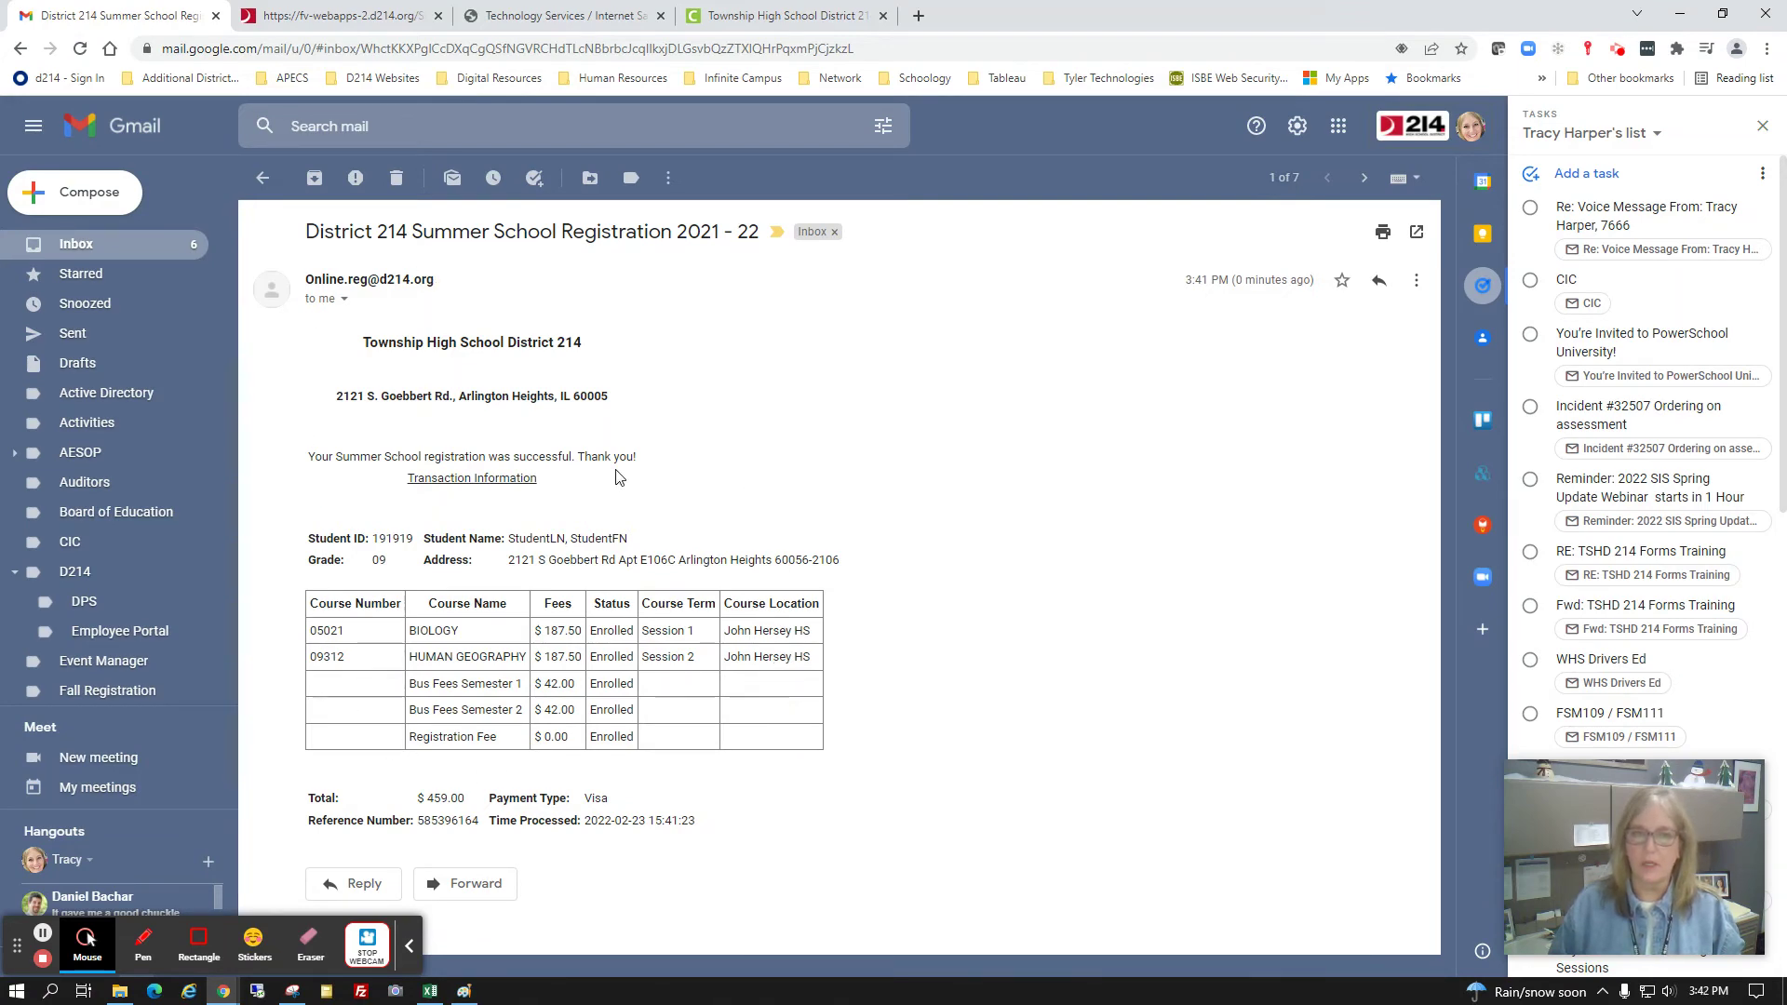
pyautogui.click(350, 29)
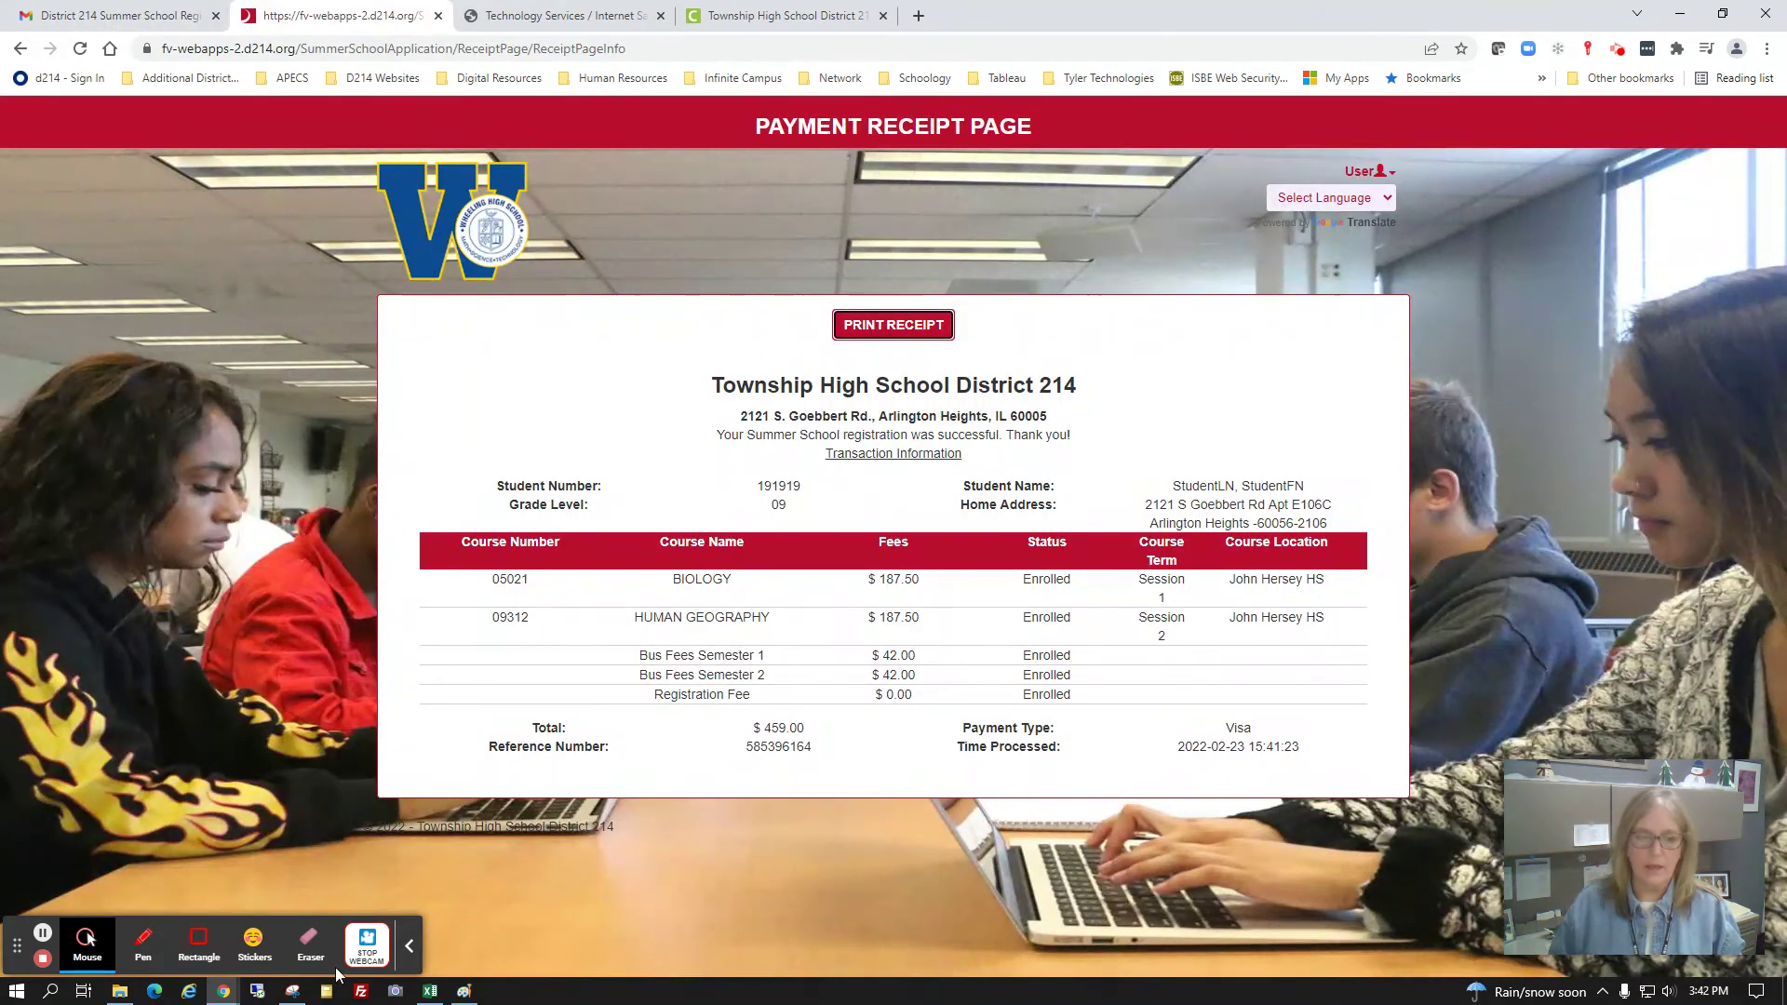
# Step: Log out, then log back in with the student number, Wheeling High School, birth date and household ZIP code
pyautogui.click(1360, 177)
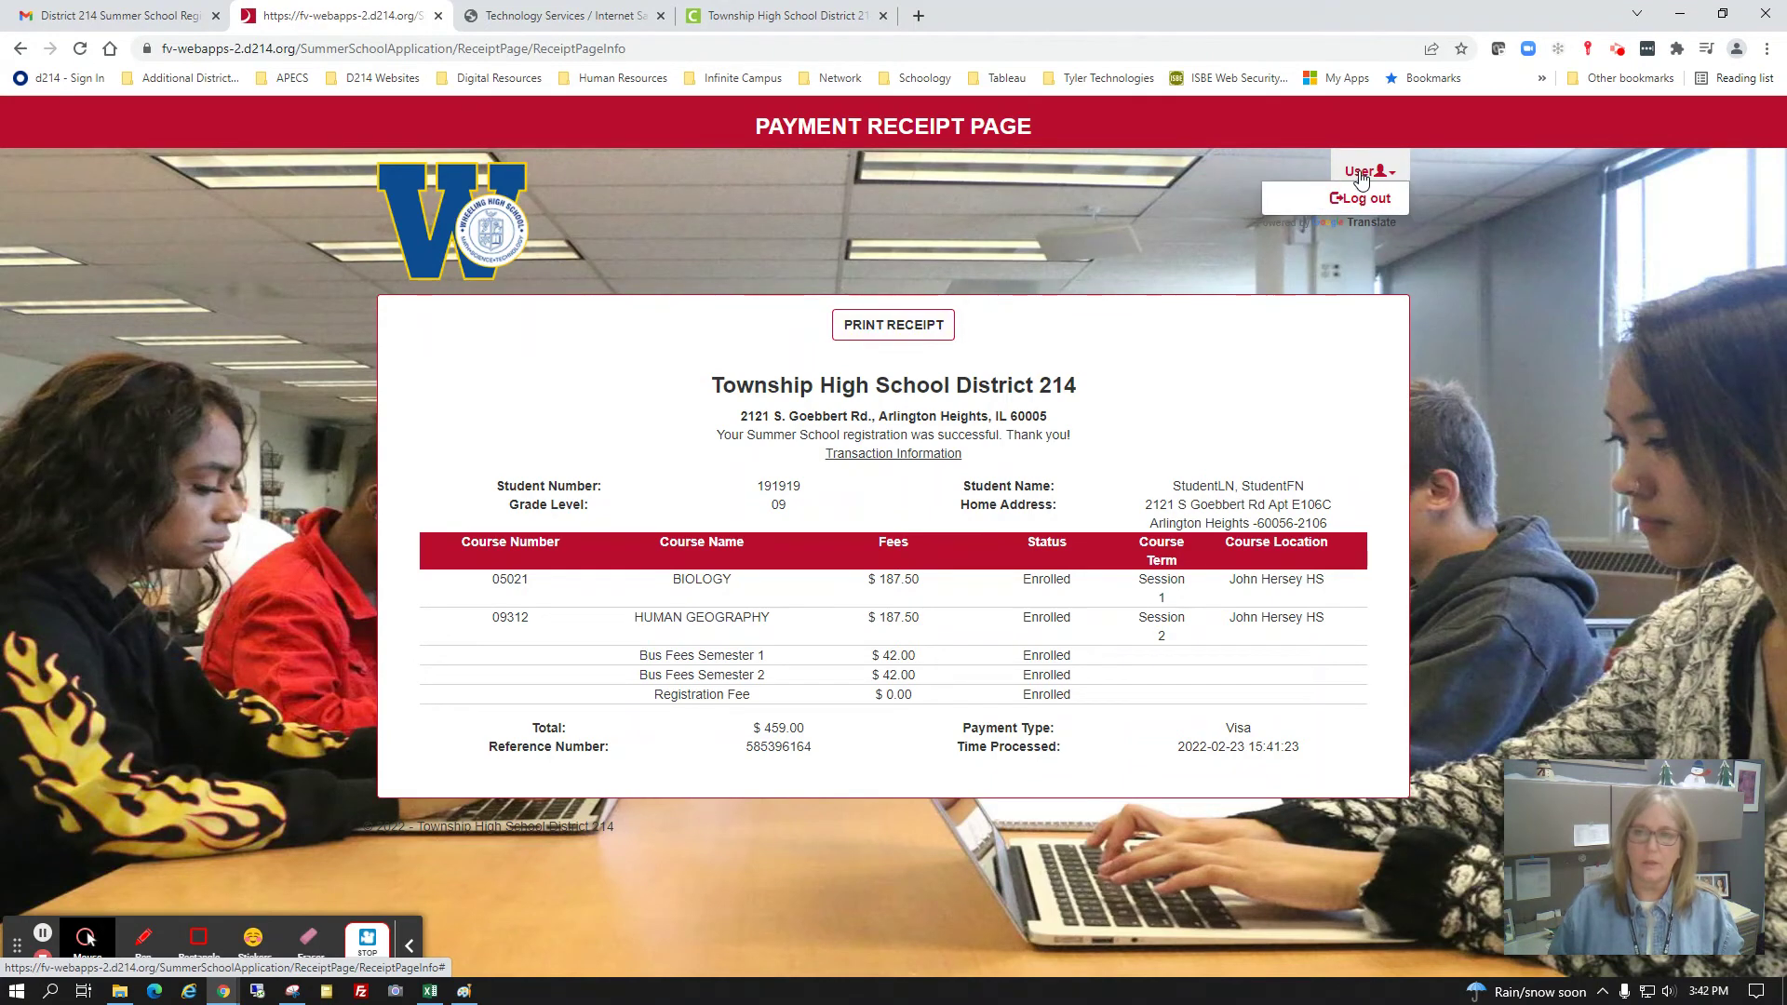
pyautogui.click(1365, 203)
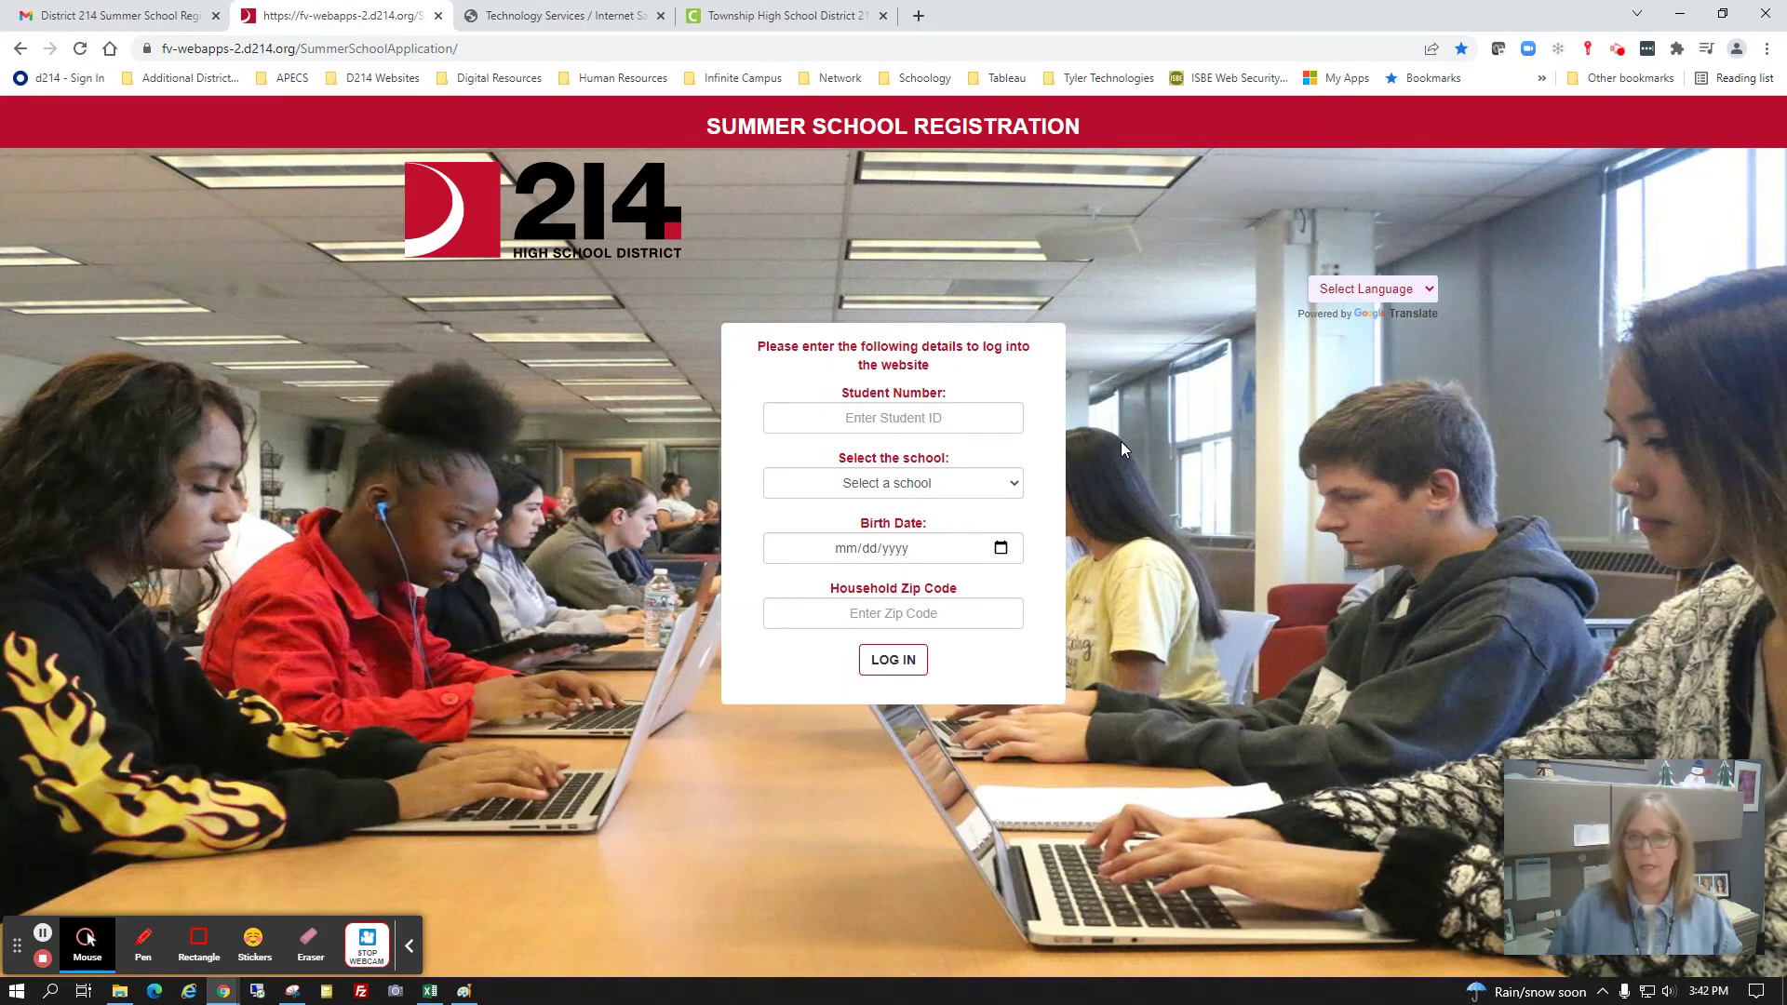
pyautogui.click(858, 415)
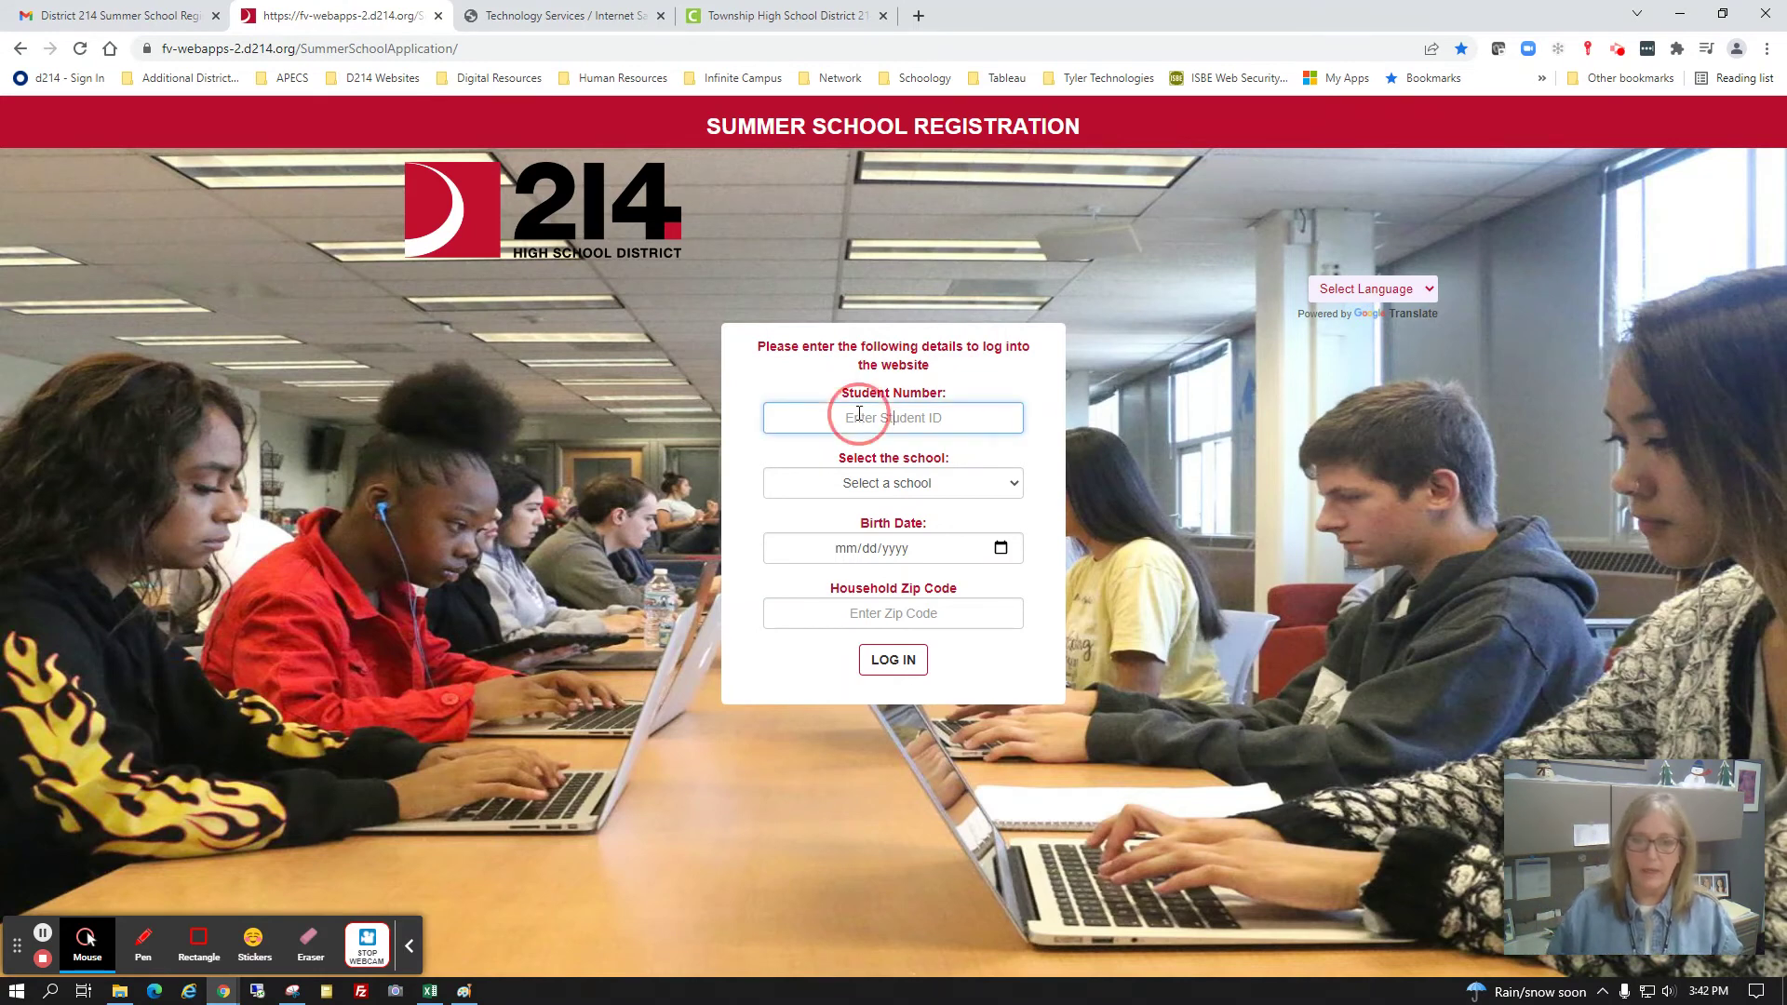
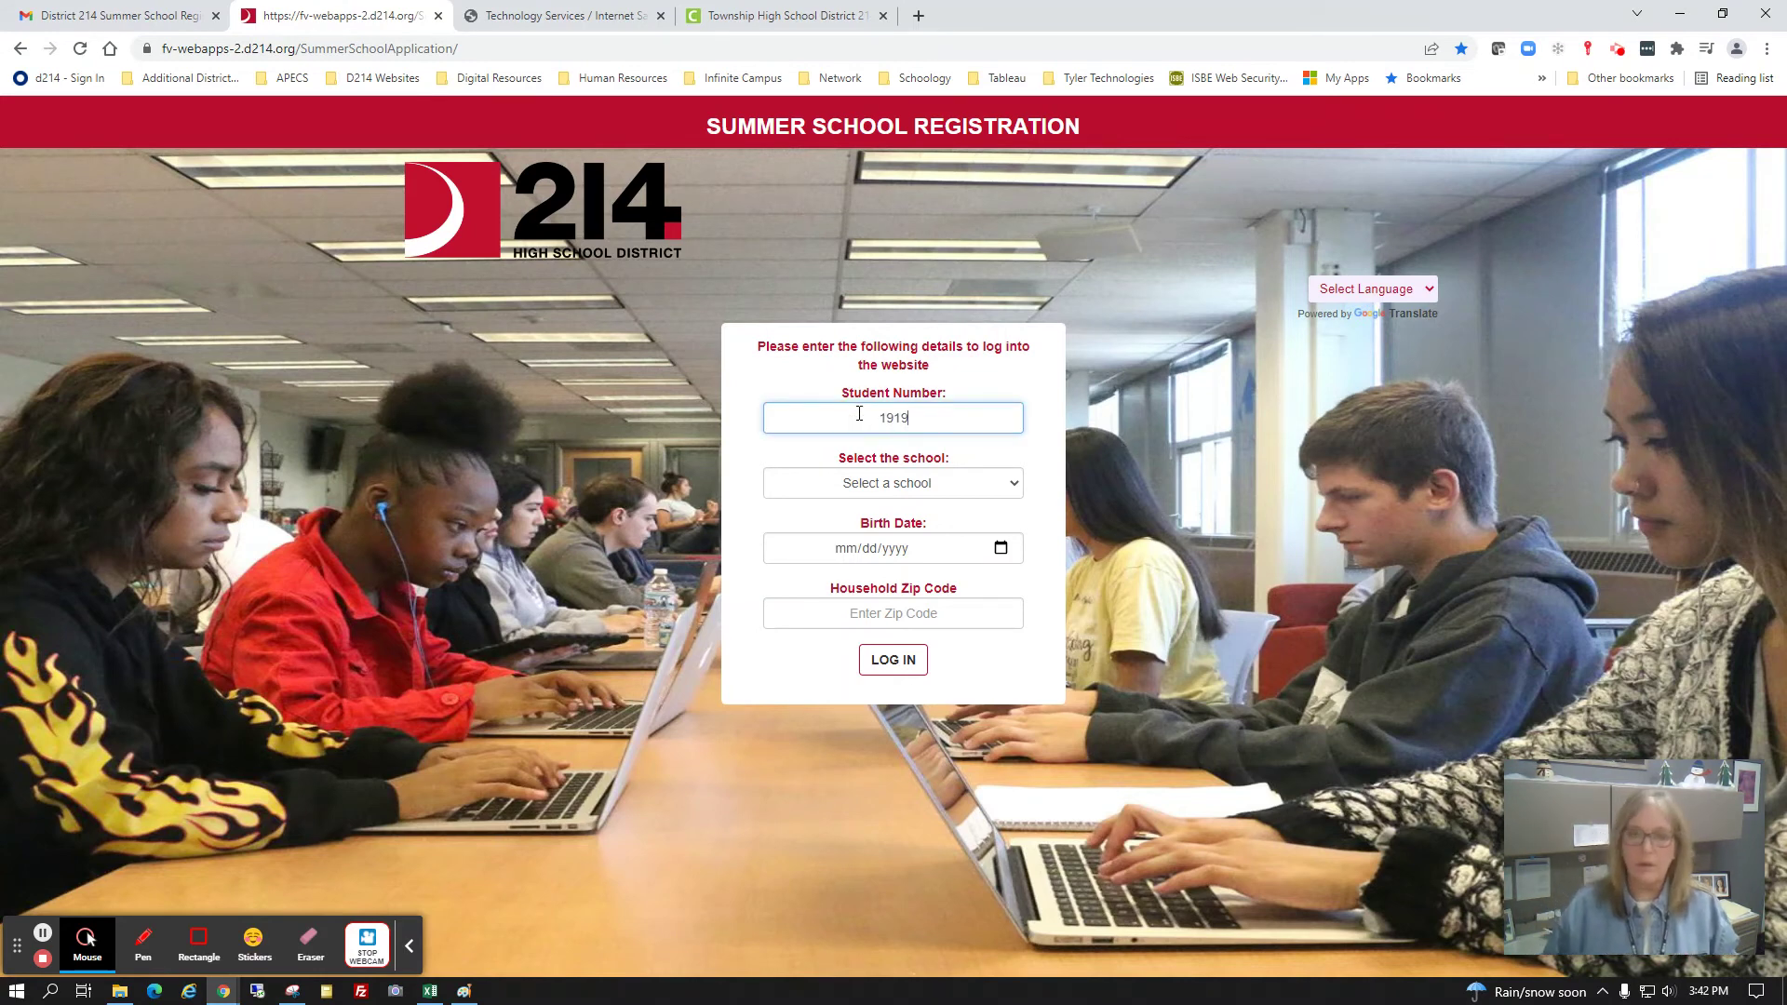
pyautogui.click(882, 482)
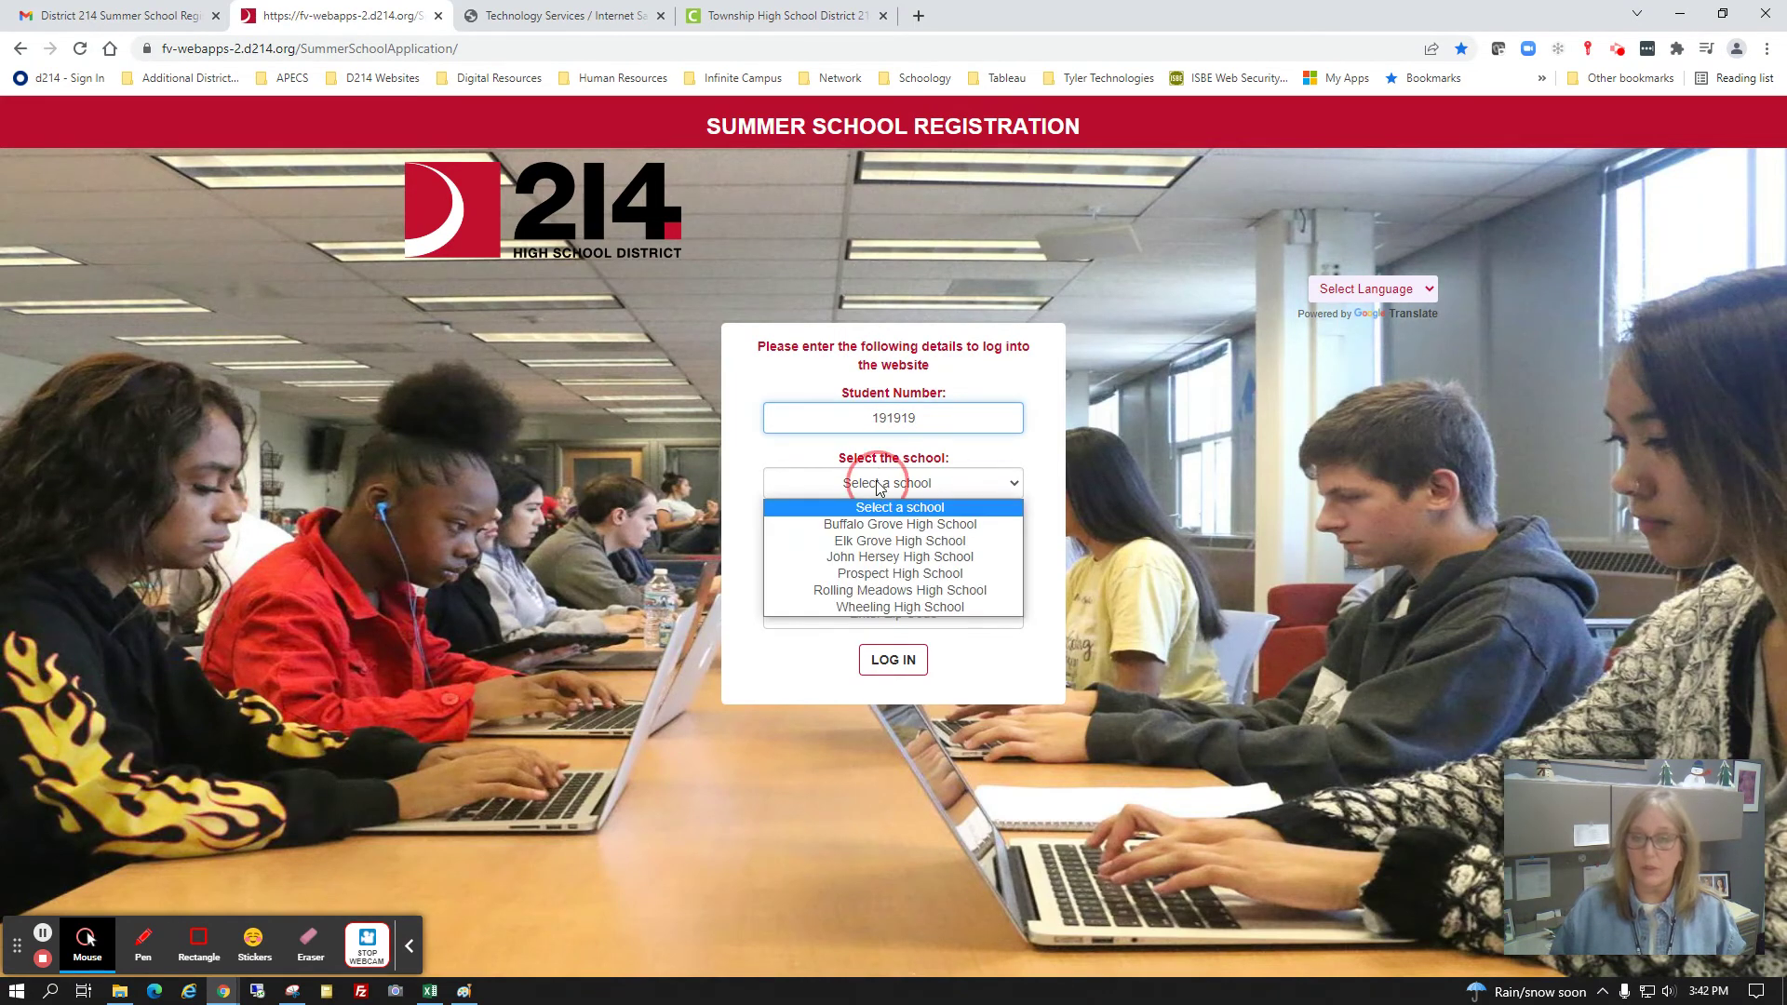
pyautogui.click(874, 603)
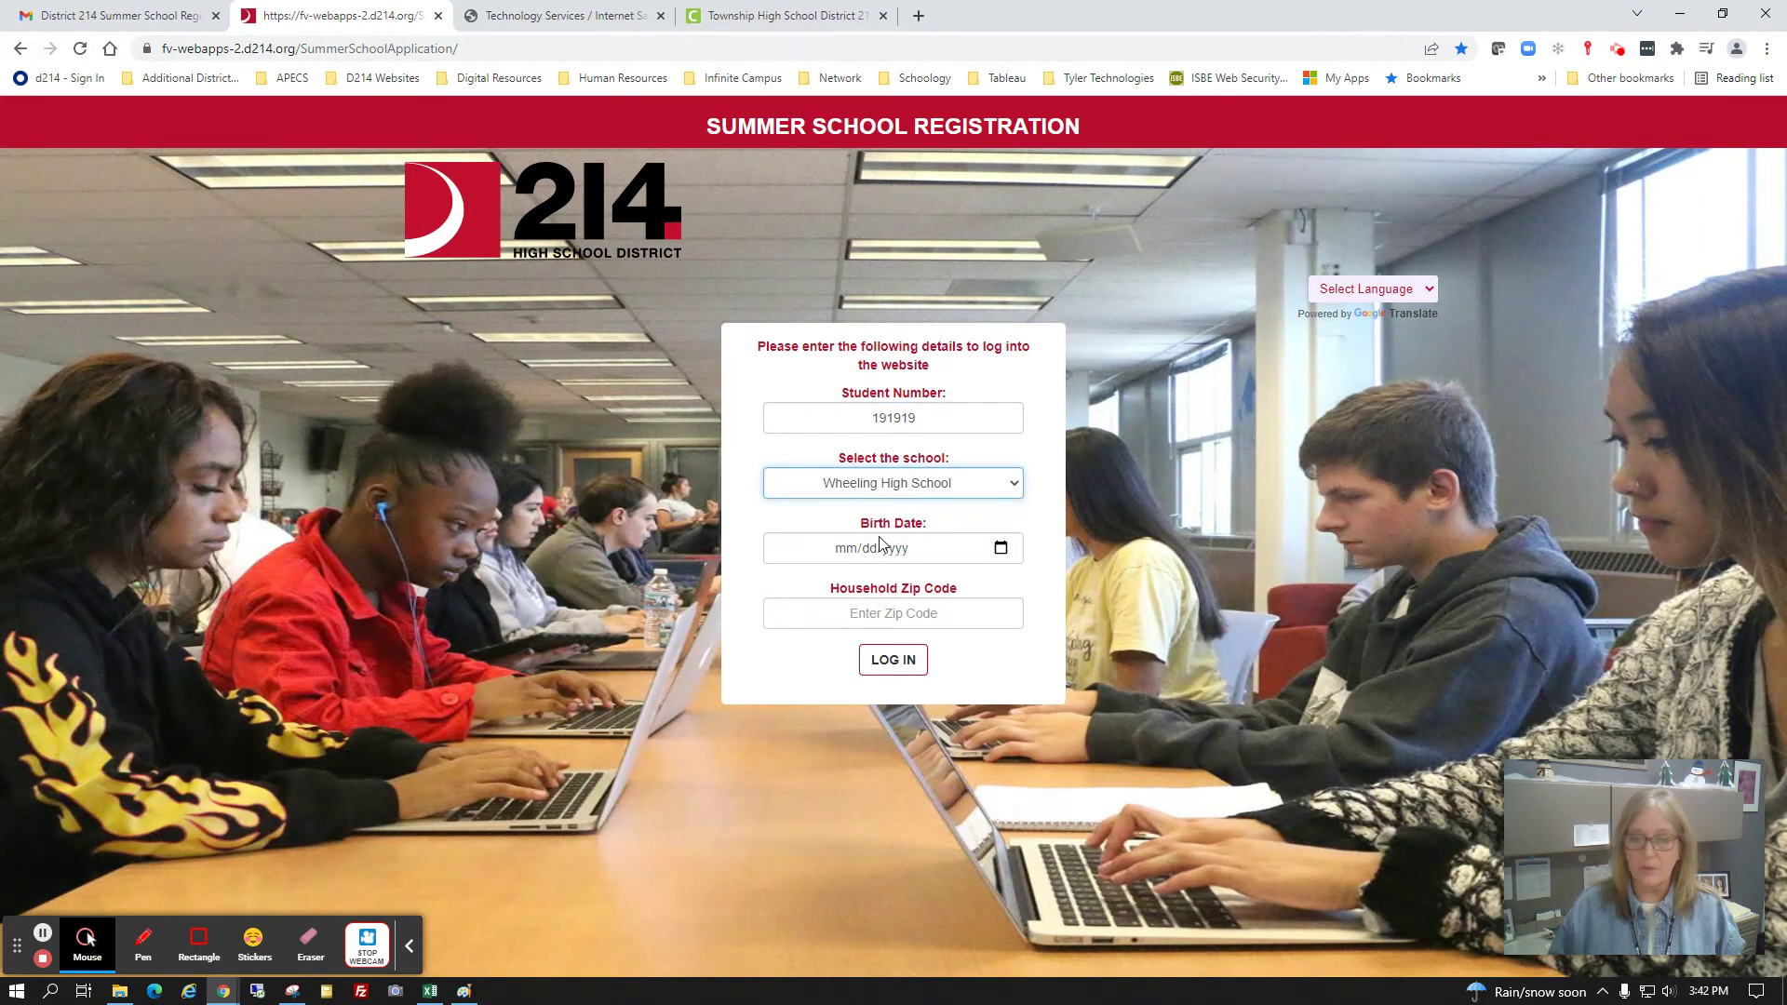
pyautogui.click(840, 548)
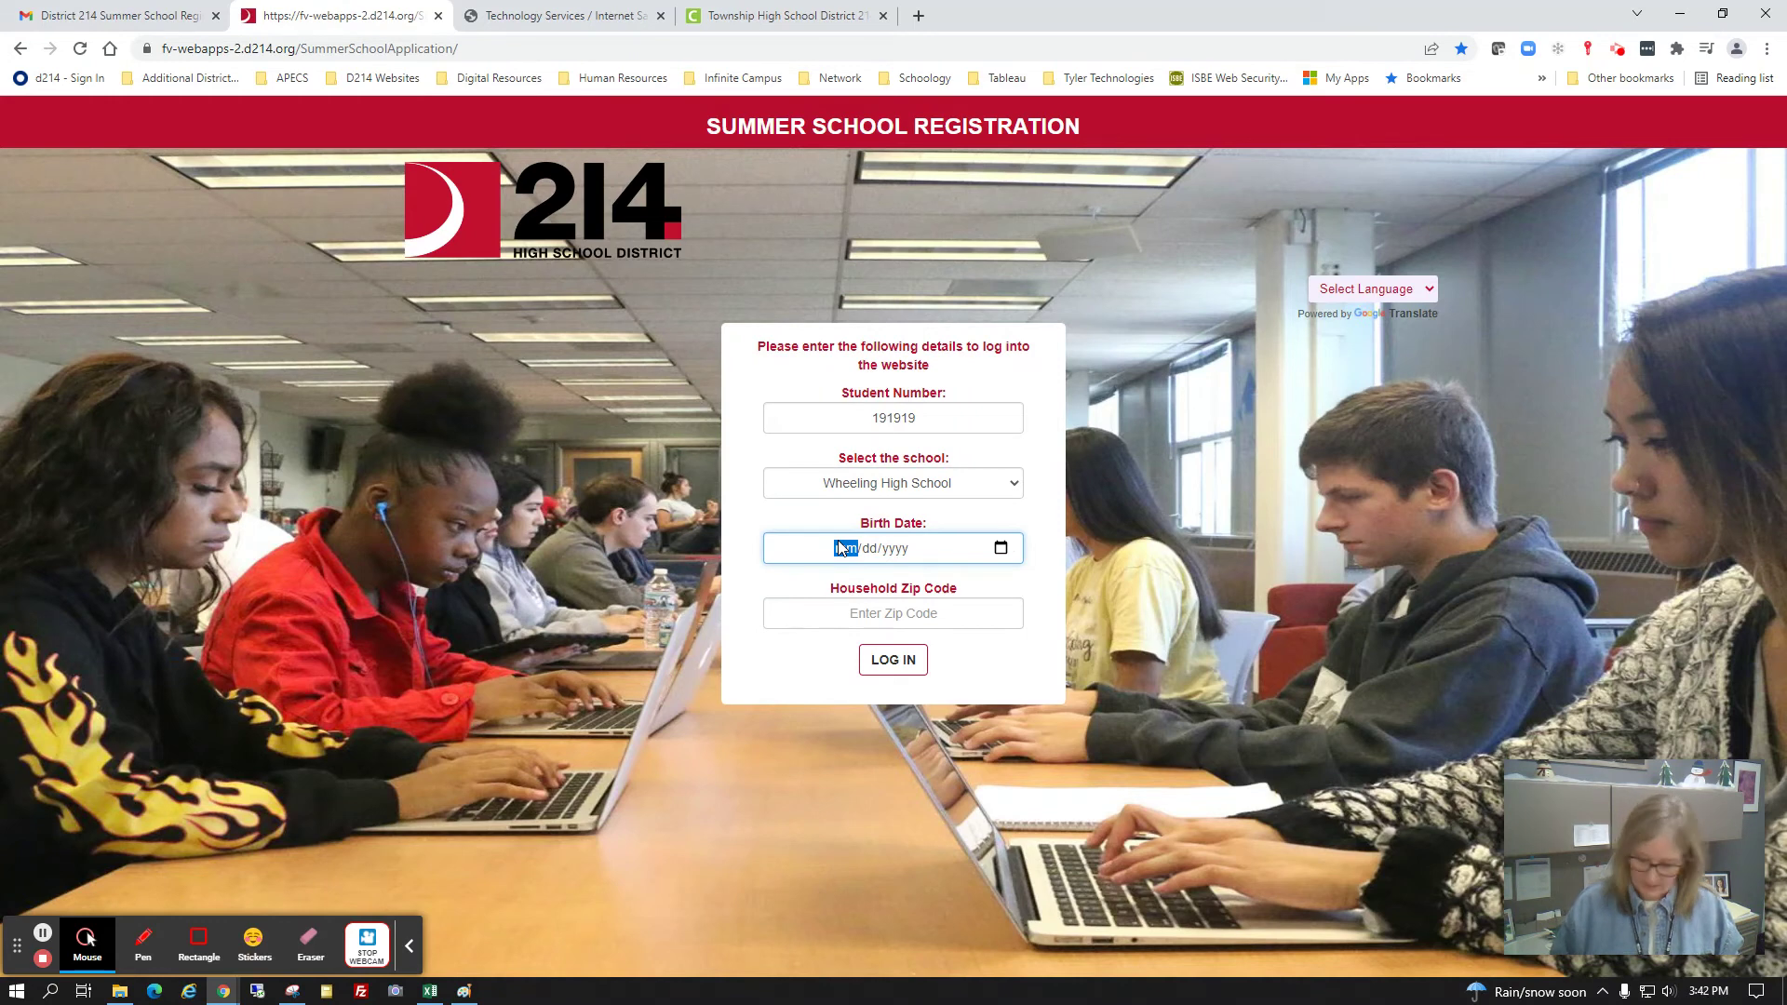
pyautogui.write('10/23/000')
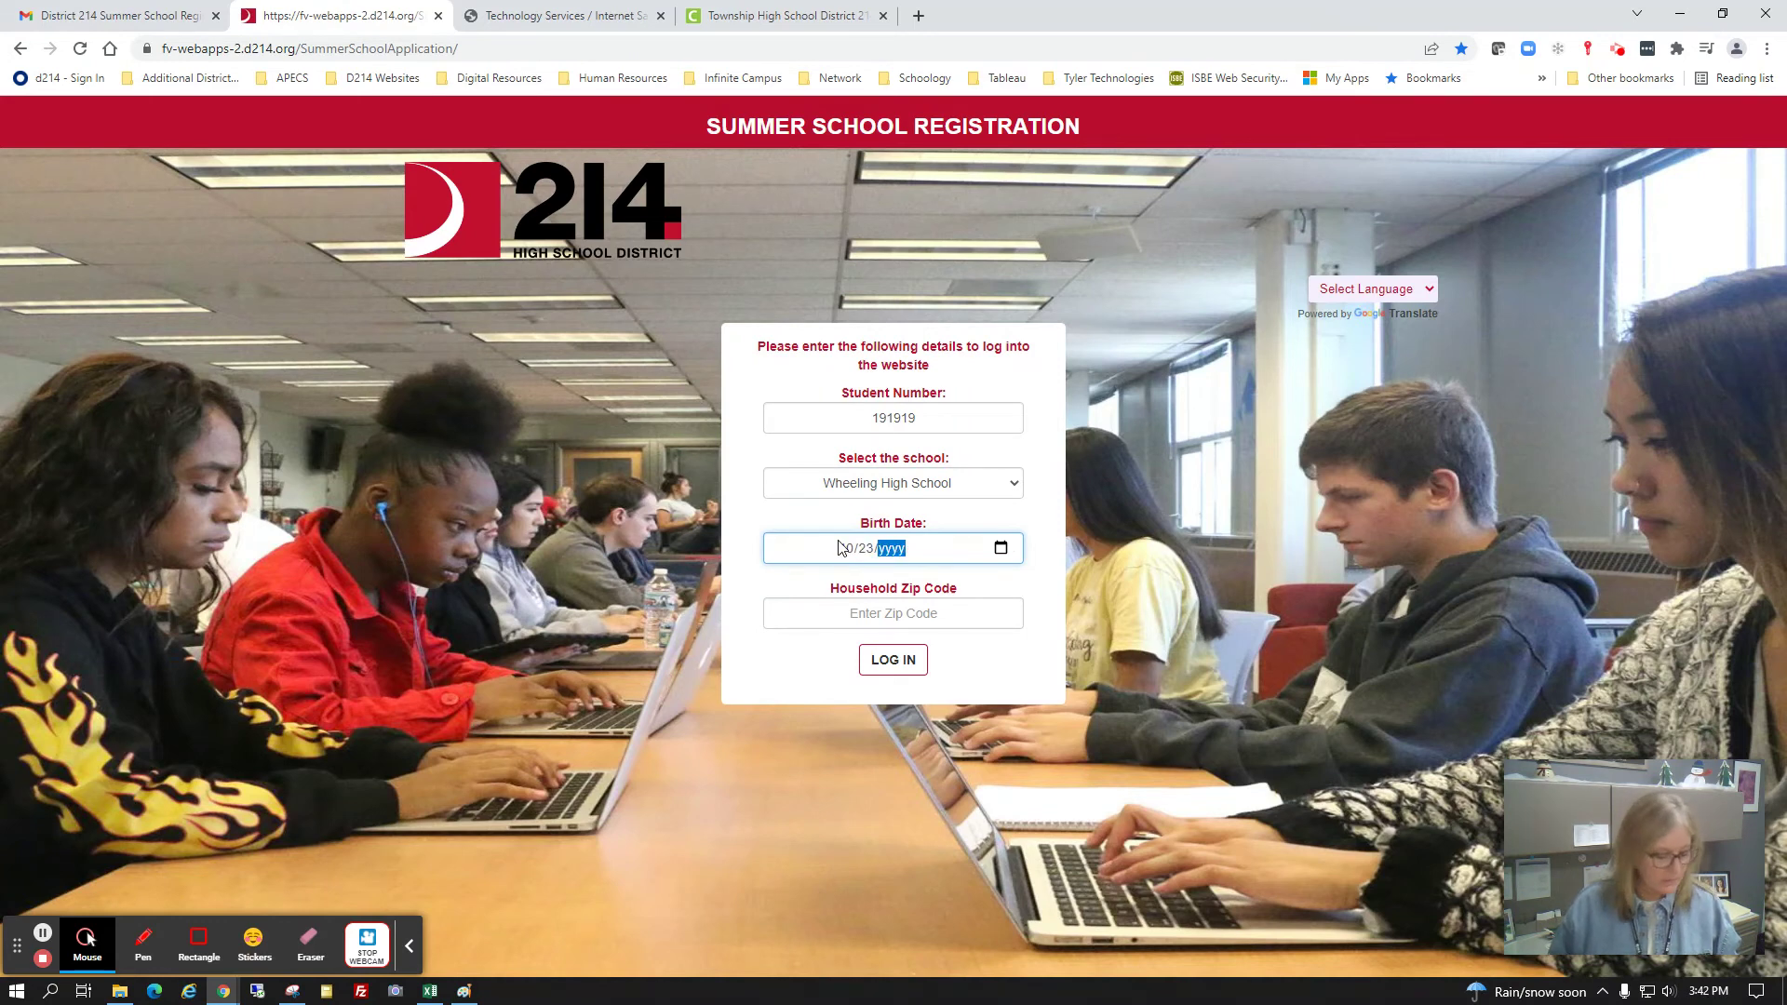
pyautogui.write('2004')
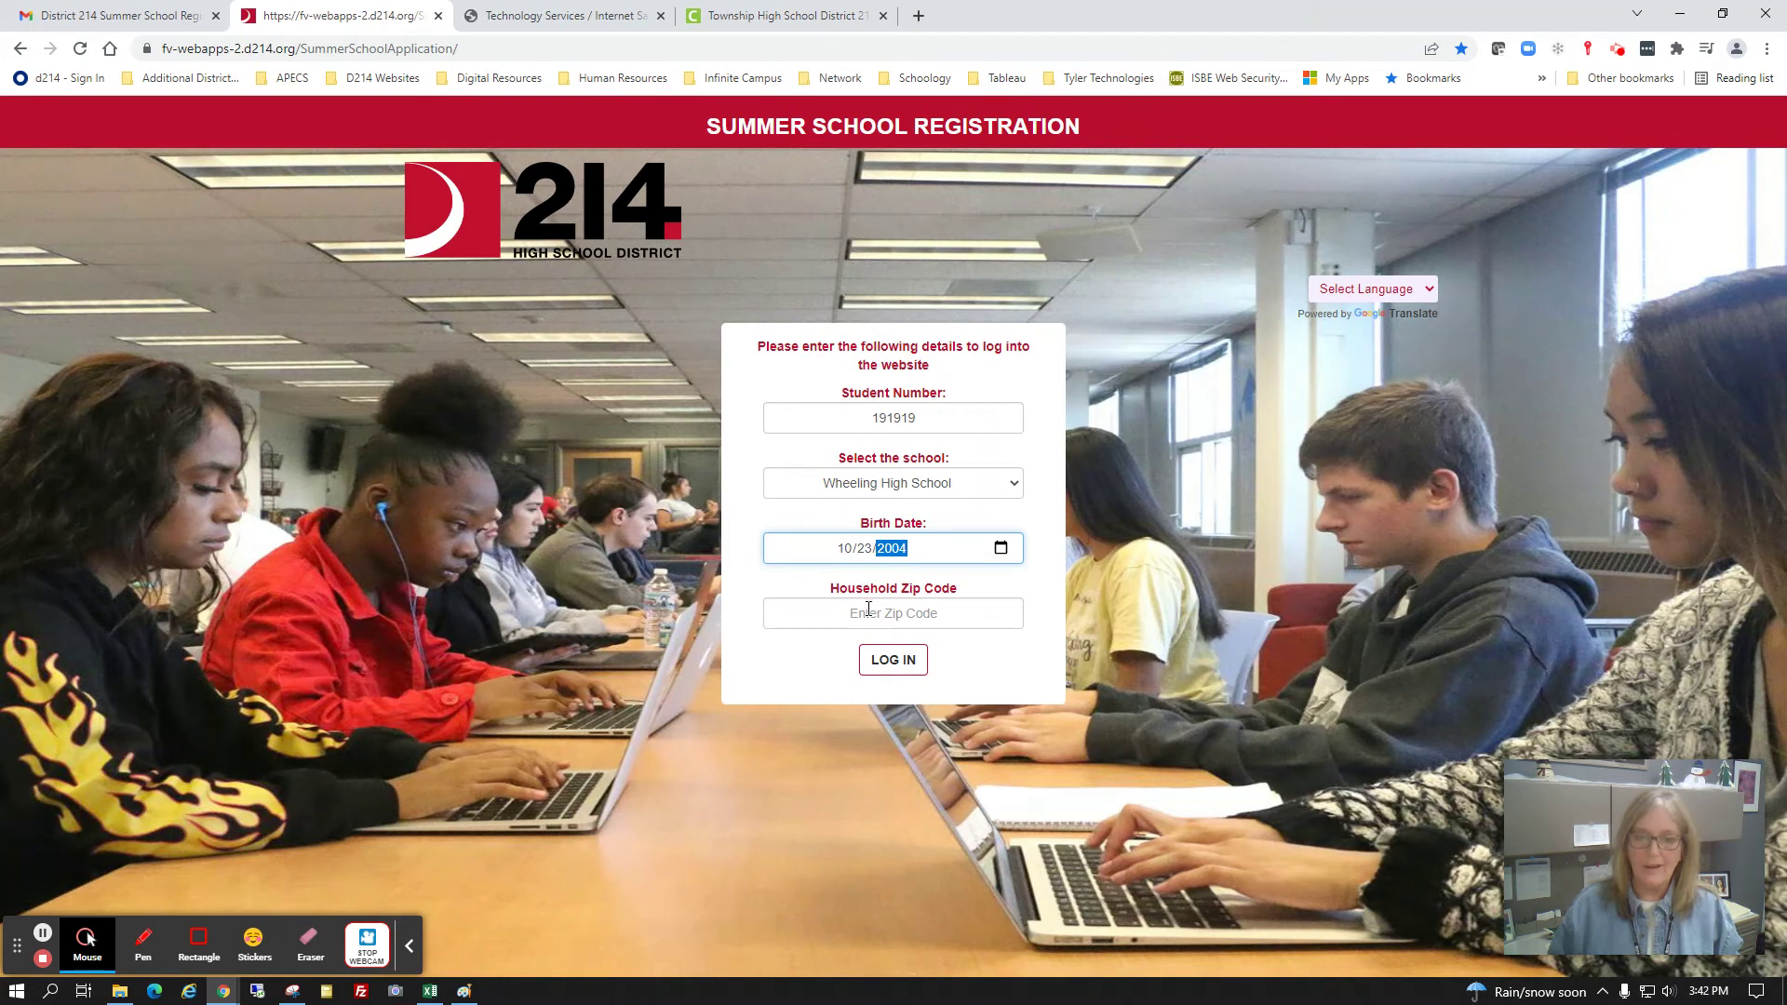
pyautogui.click(869, 610)
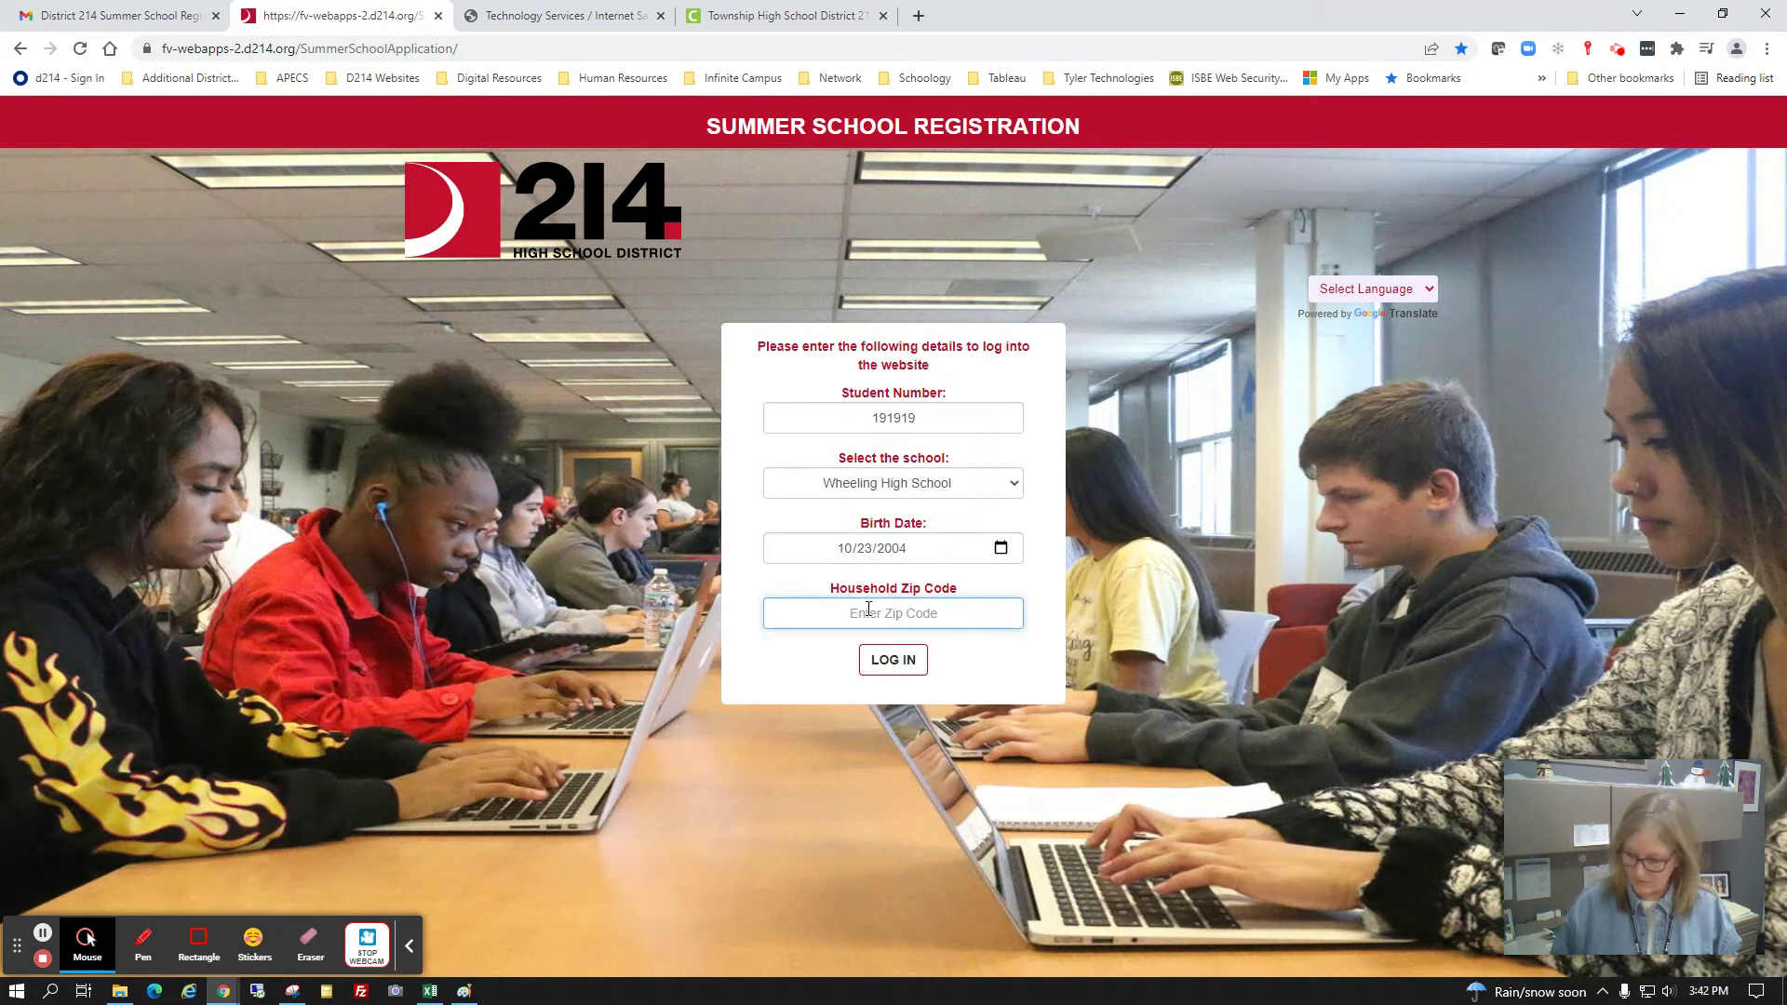
pyautogui.write('60056')
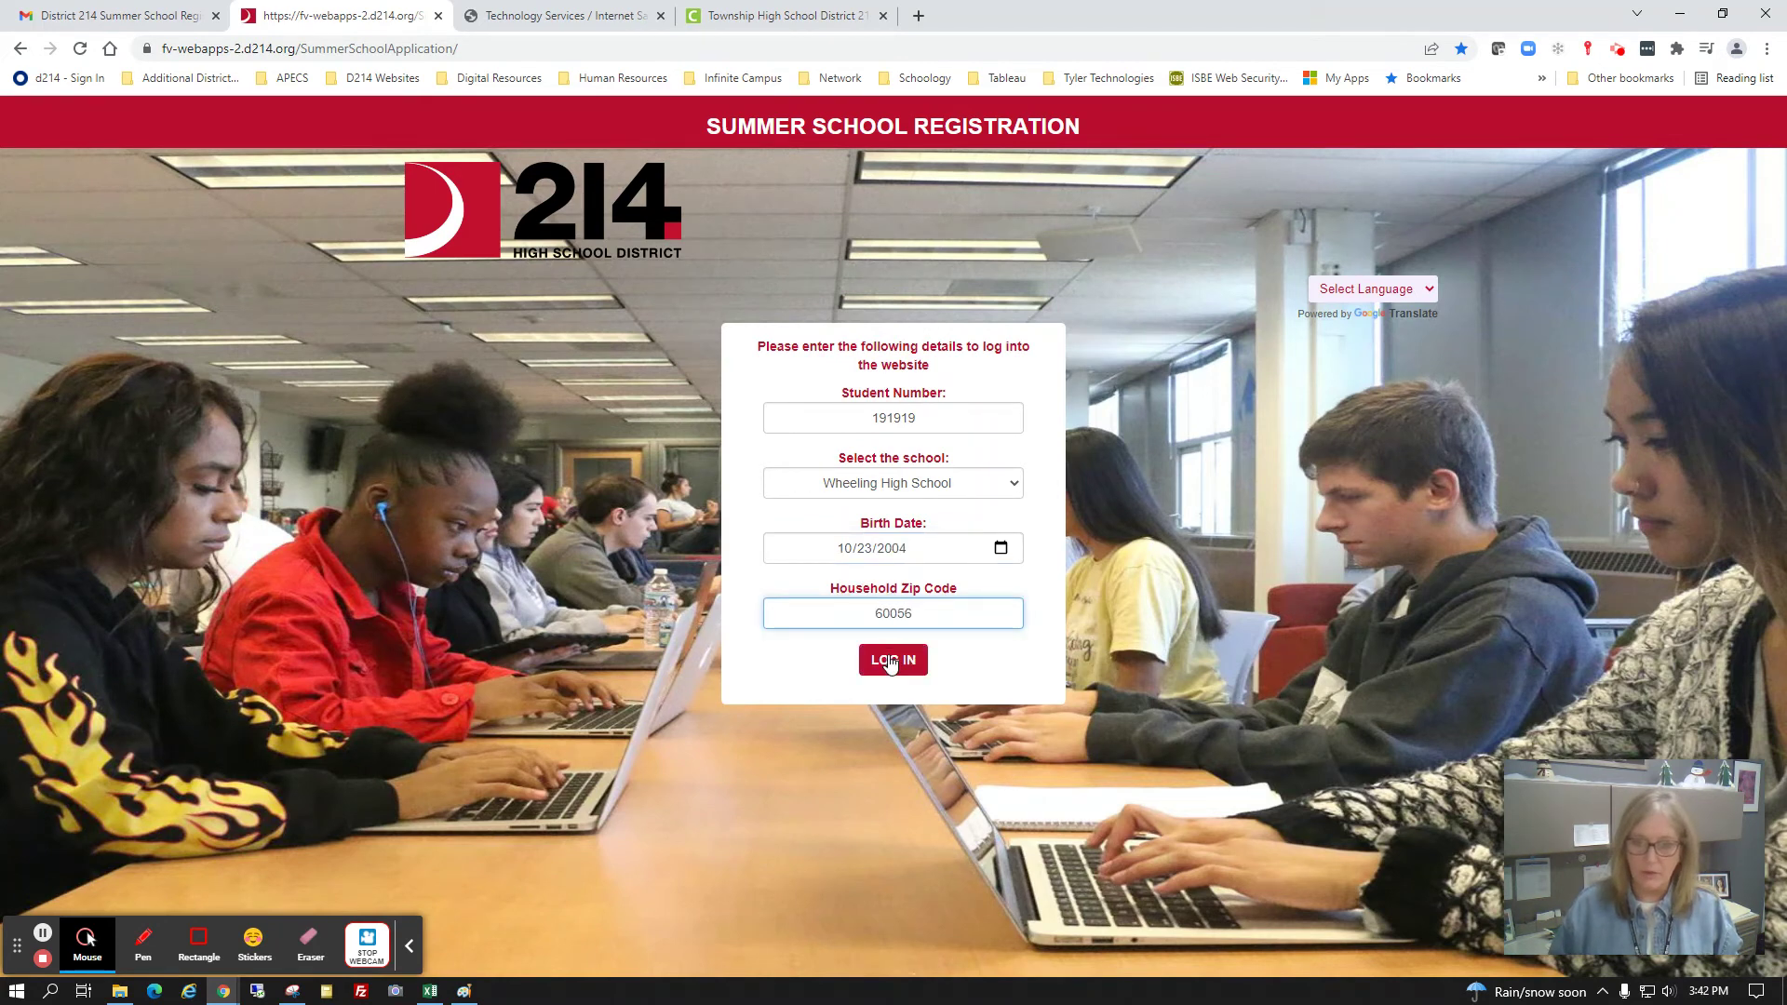
pyautogui.click(890, 662)
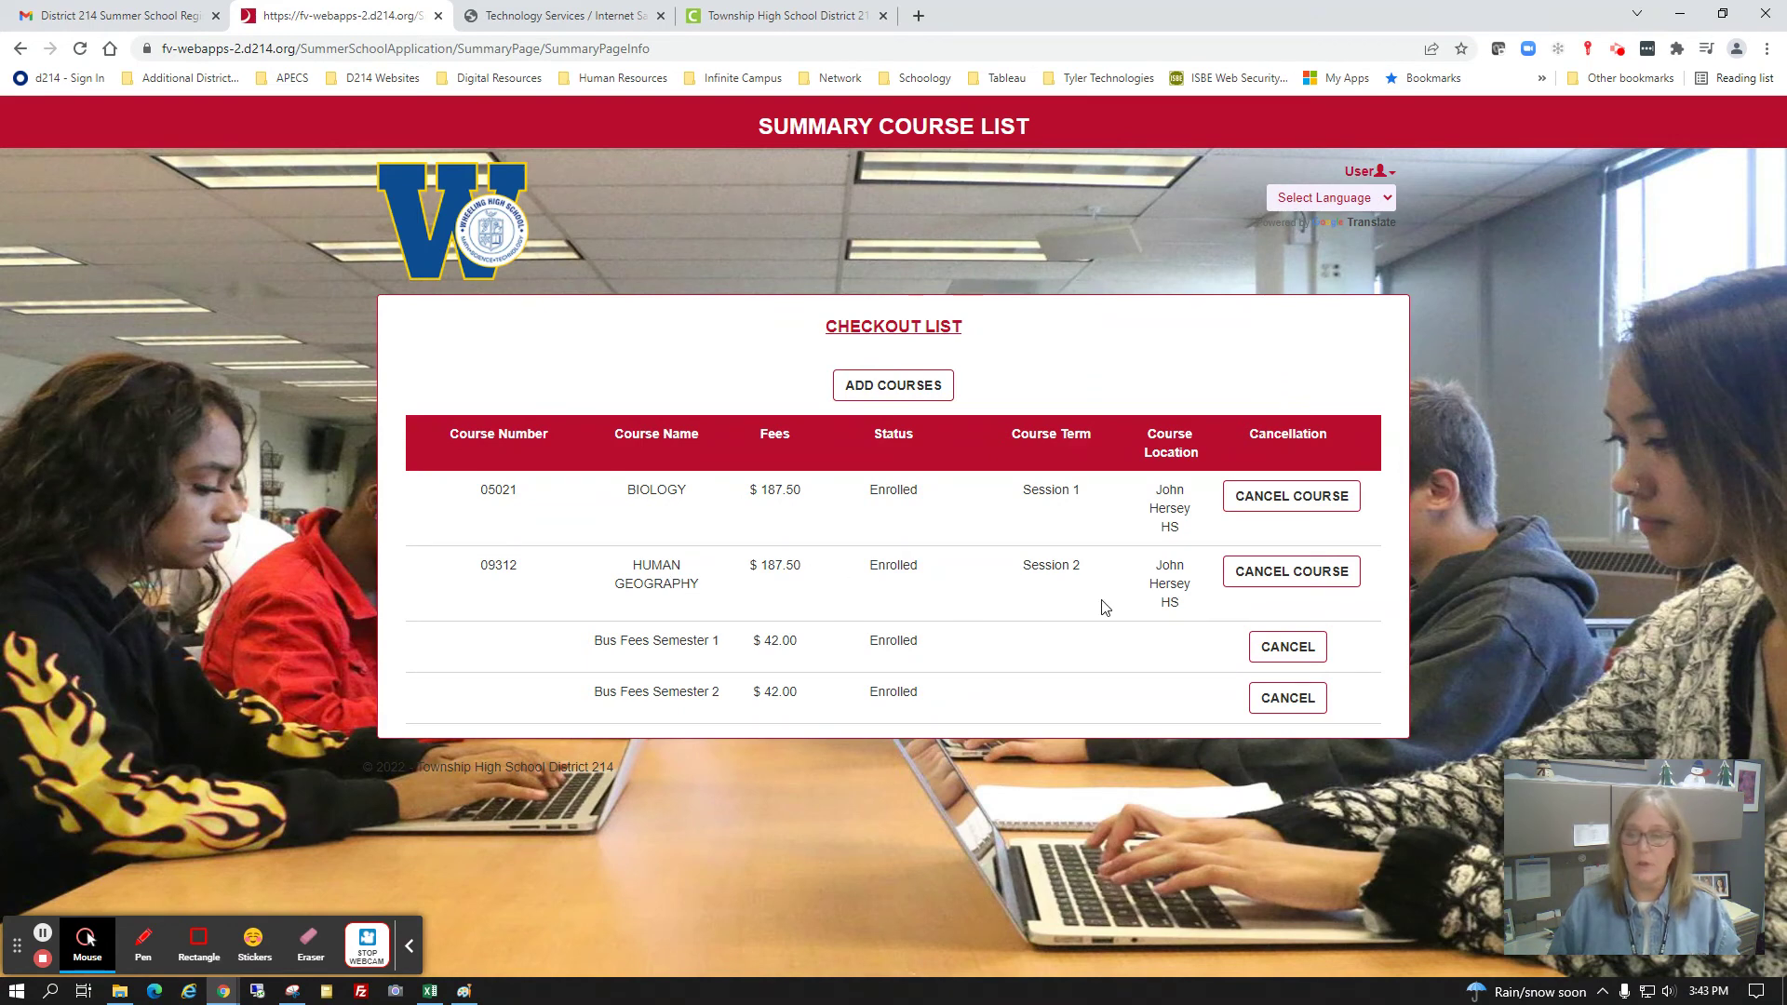
# Step: Choose CANCEL COURSE on the Human Geography row of the Summary Course List
pyautogui.click(1296, 581)
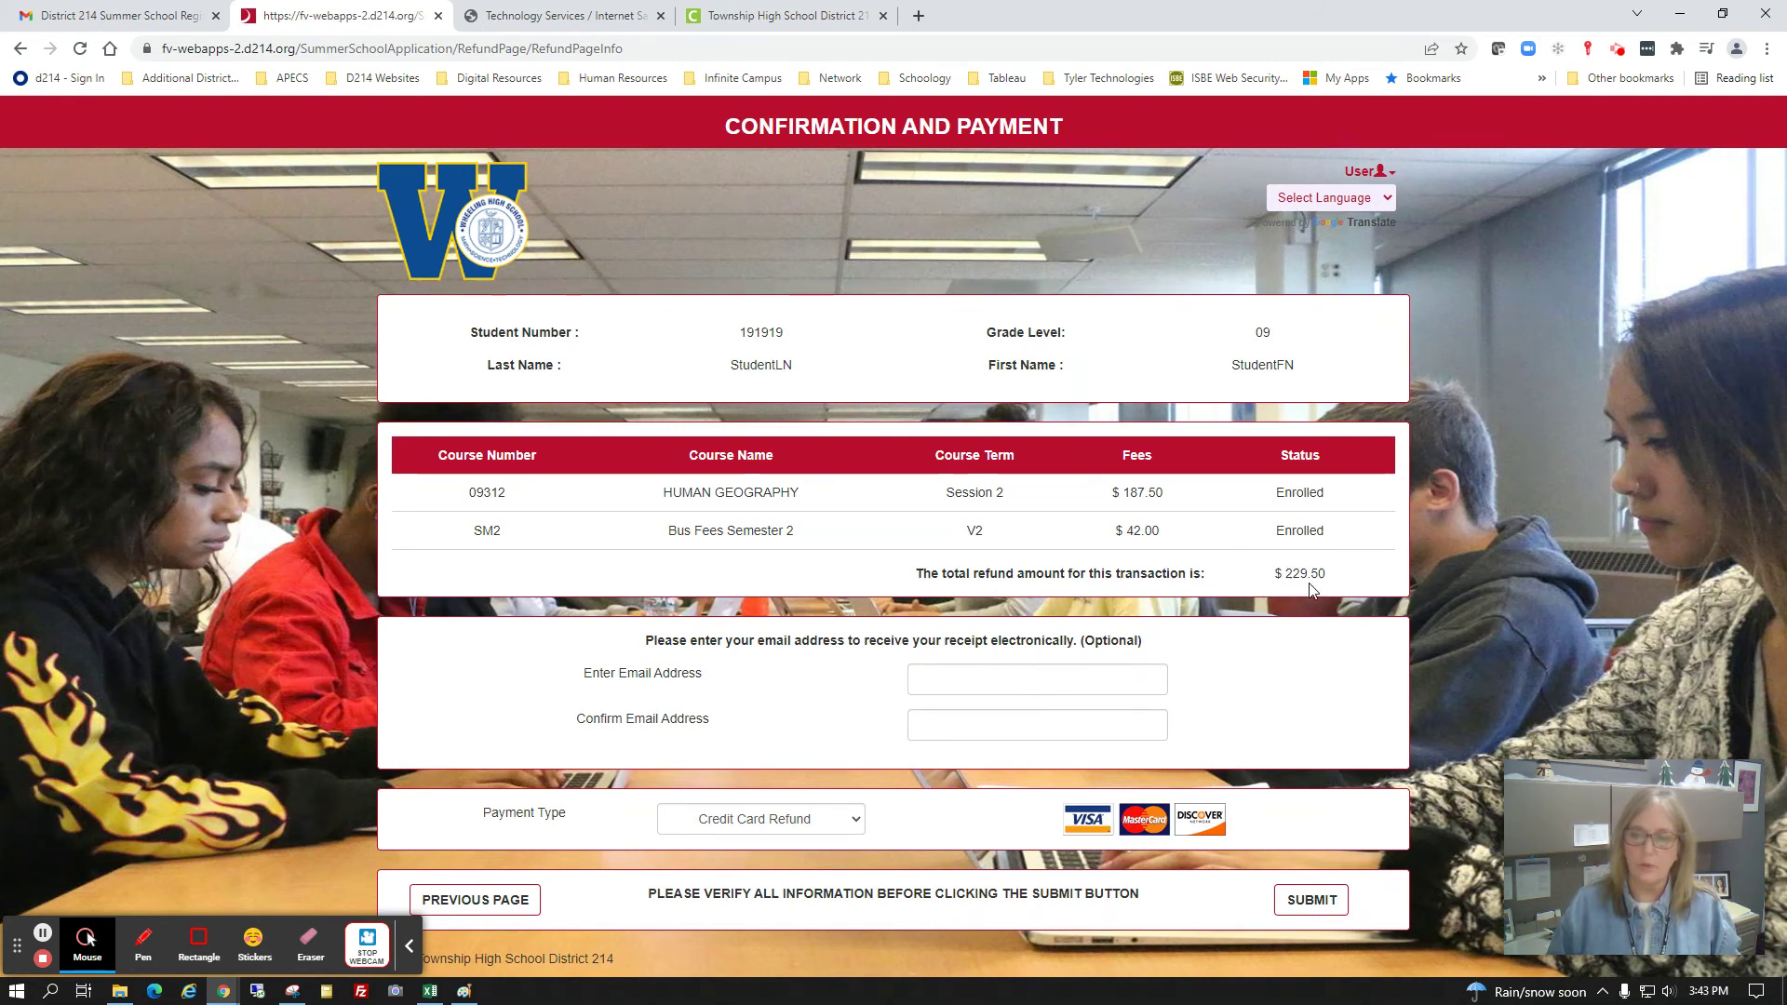
# Step: Enter the student's receipt e-mail address in both the e-mail and confirmation fields
pyautogui.click(1094, 681)
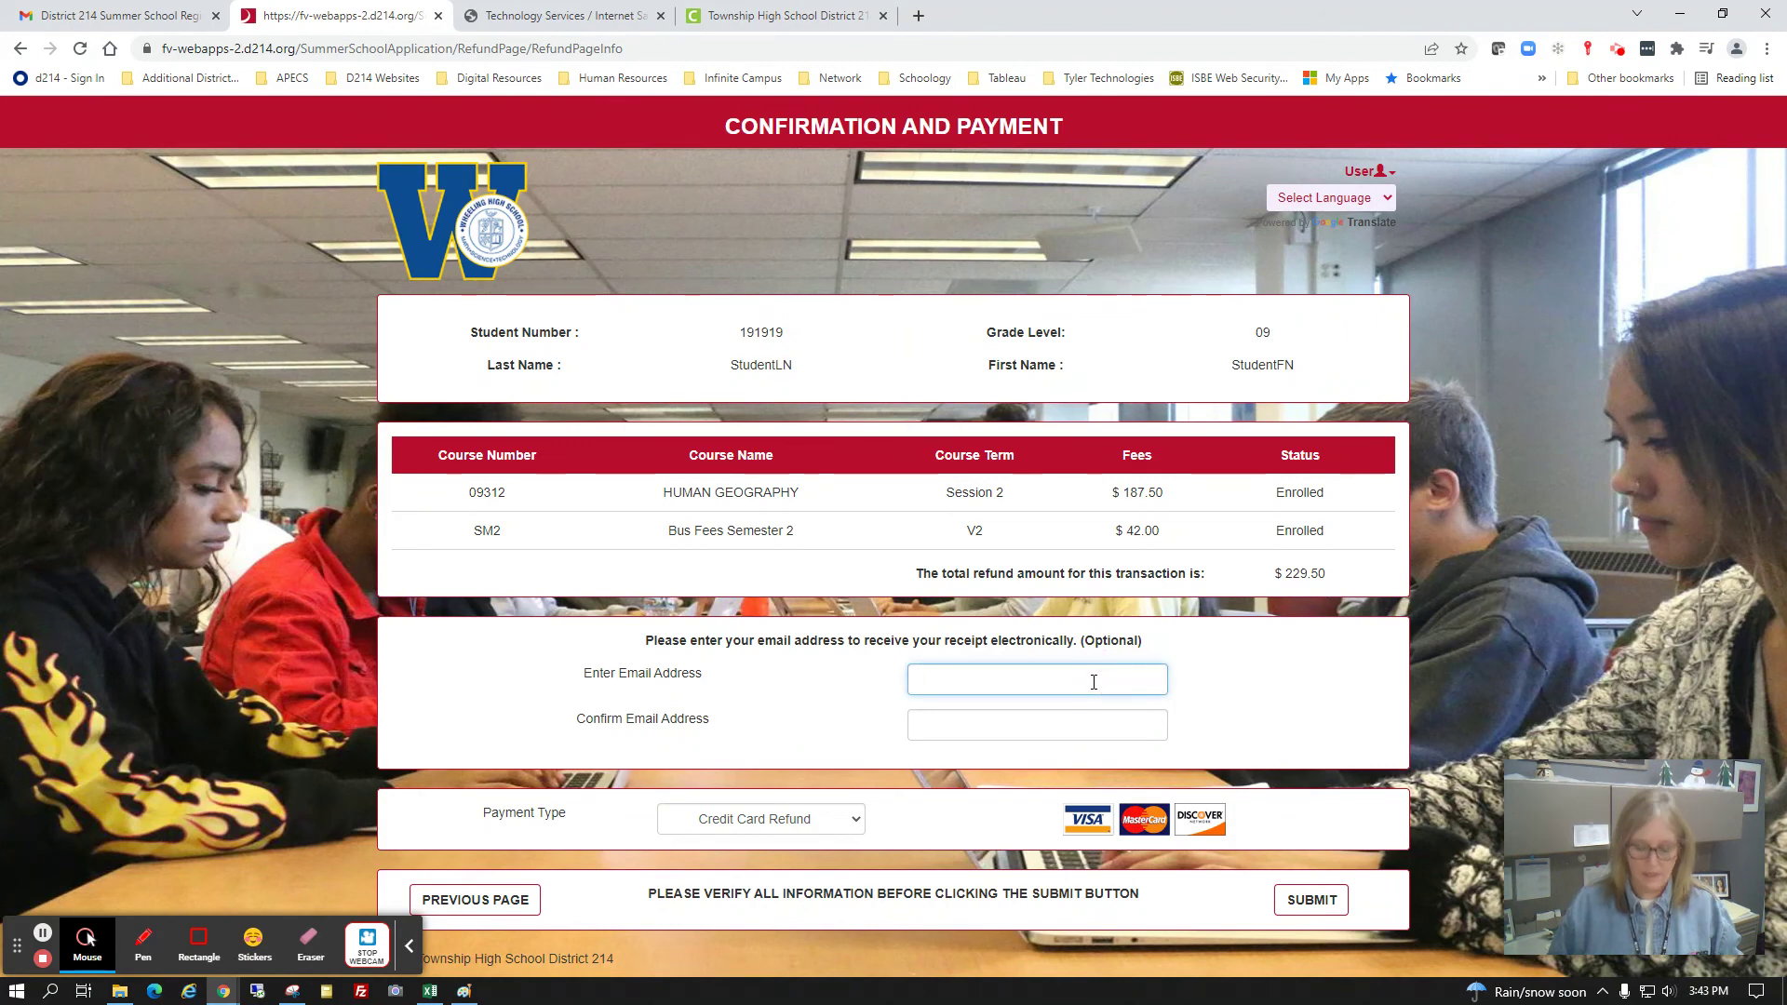
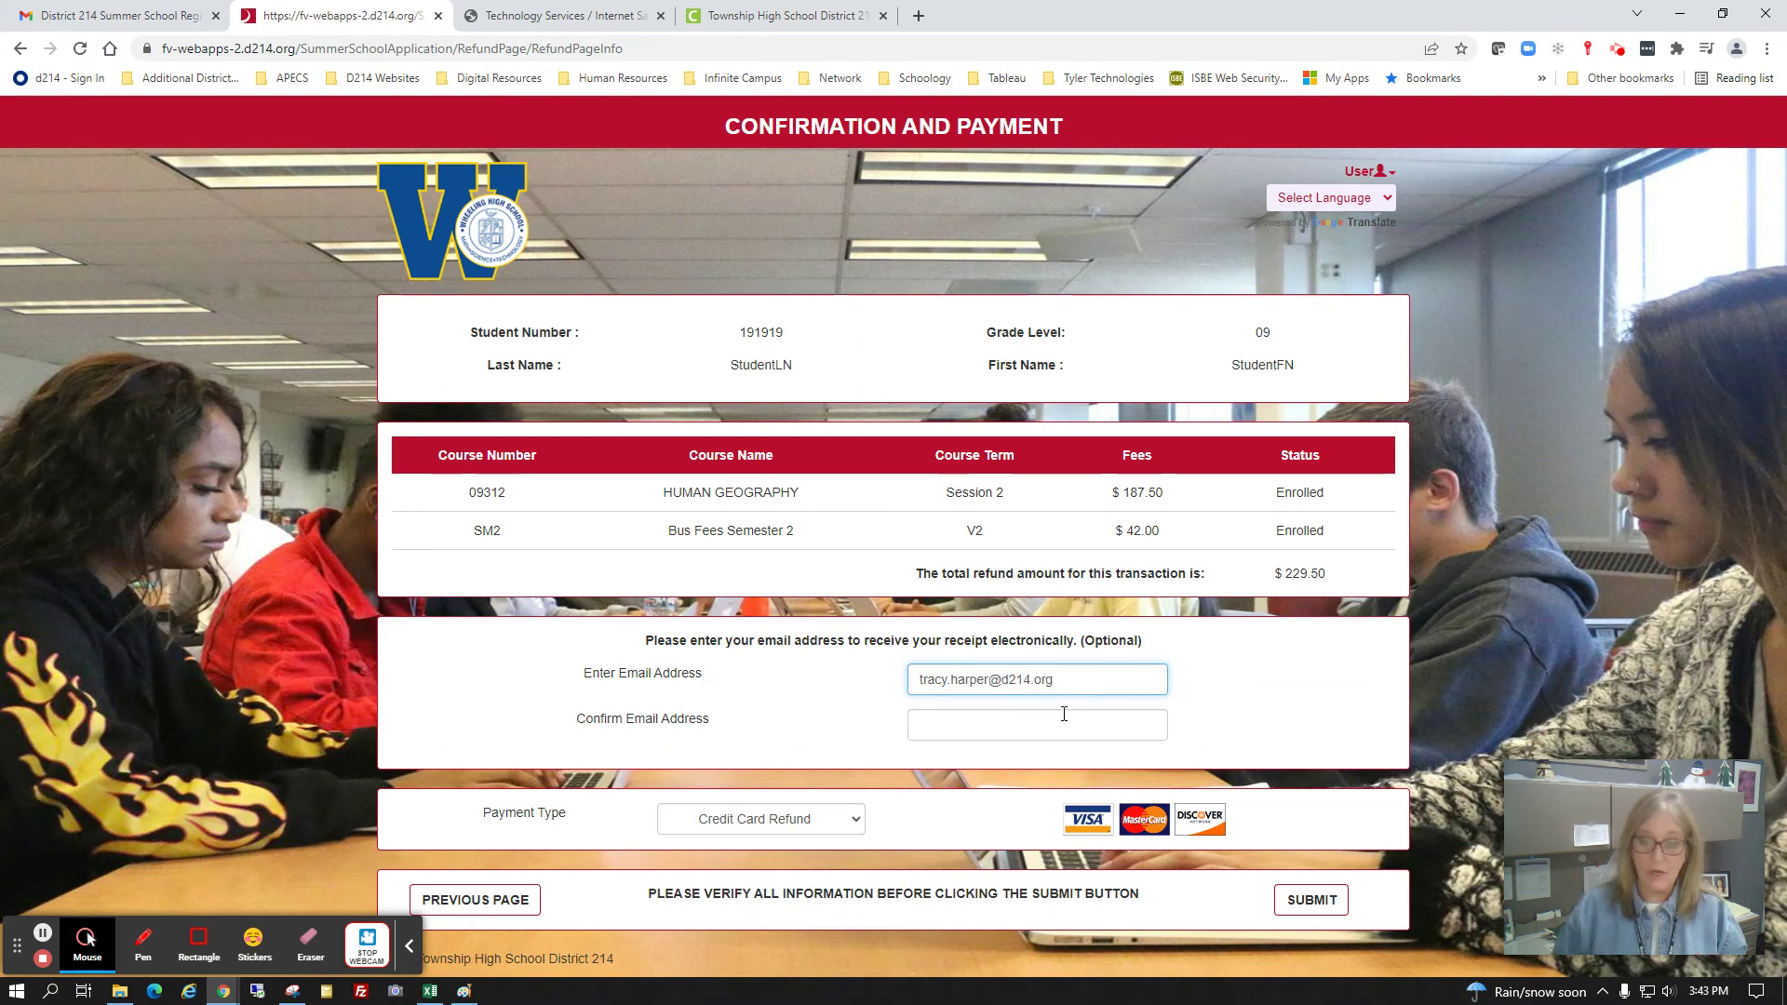
pyautogui.click(1064, 714)
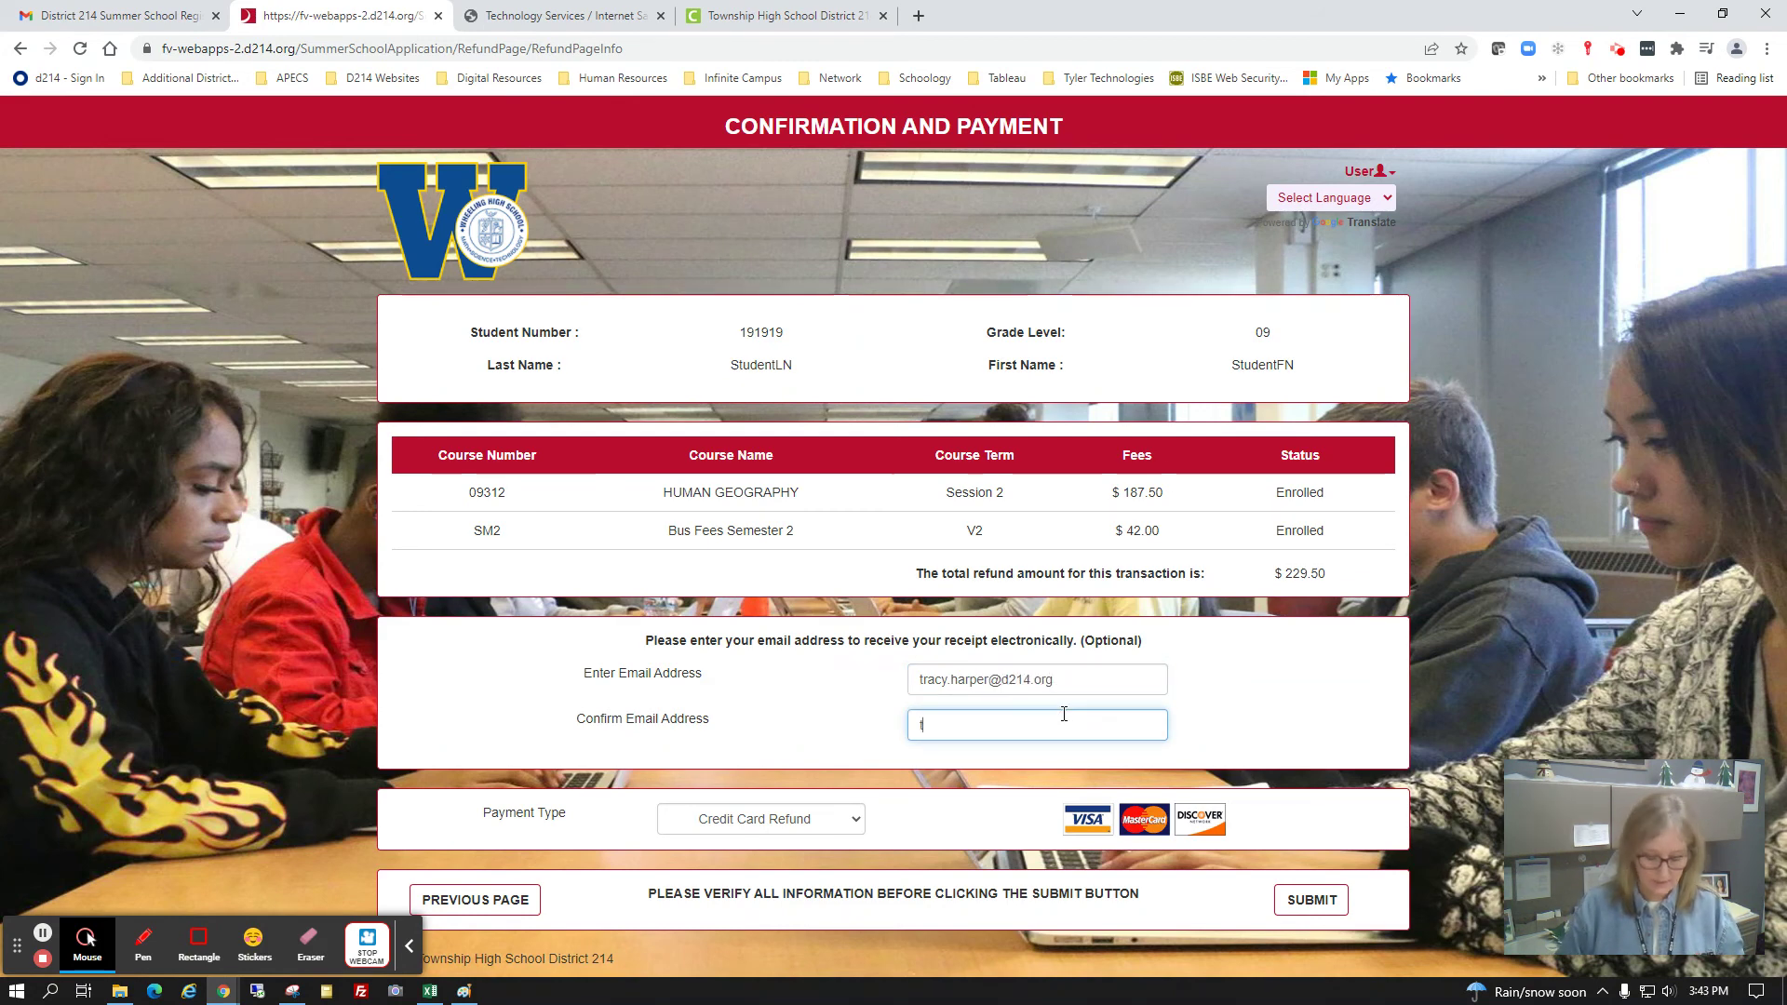
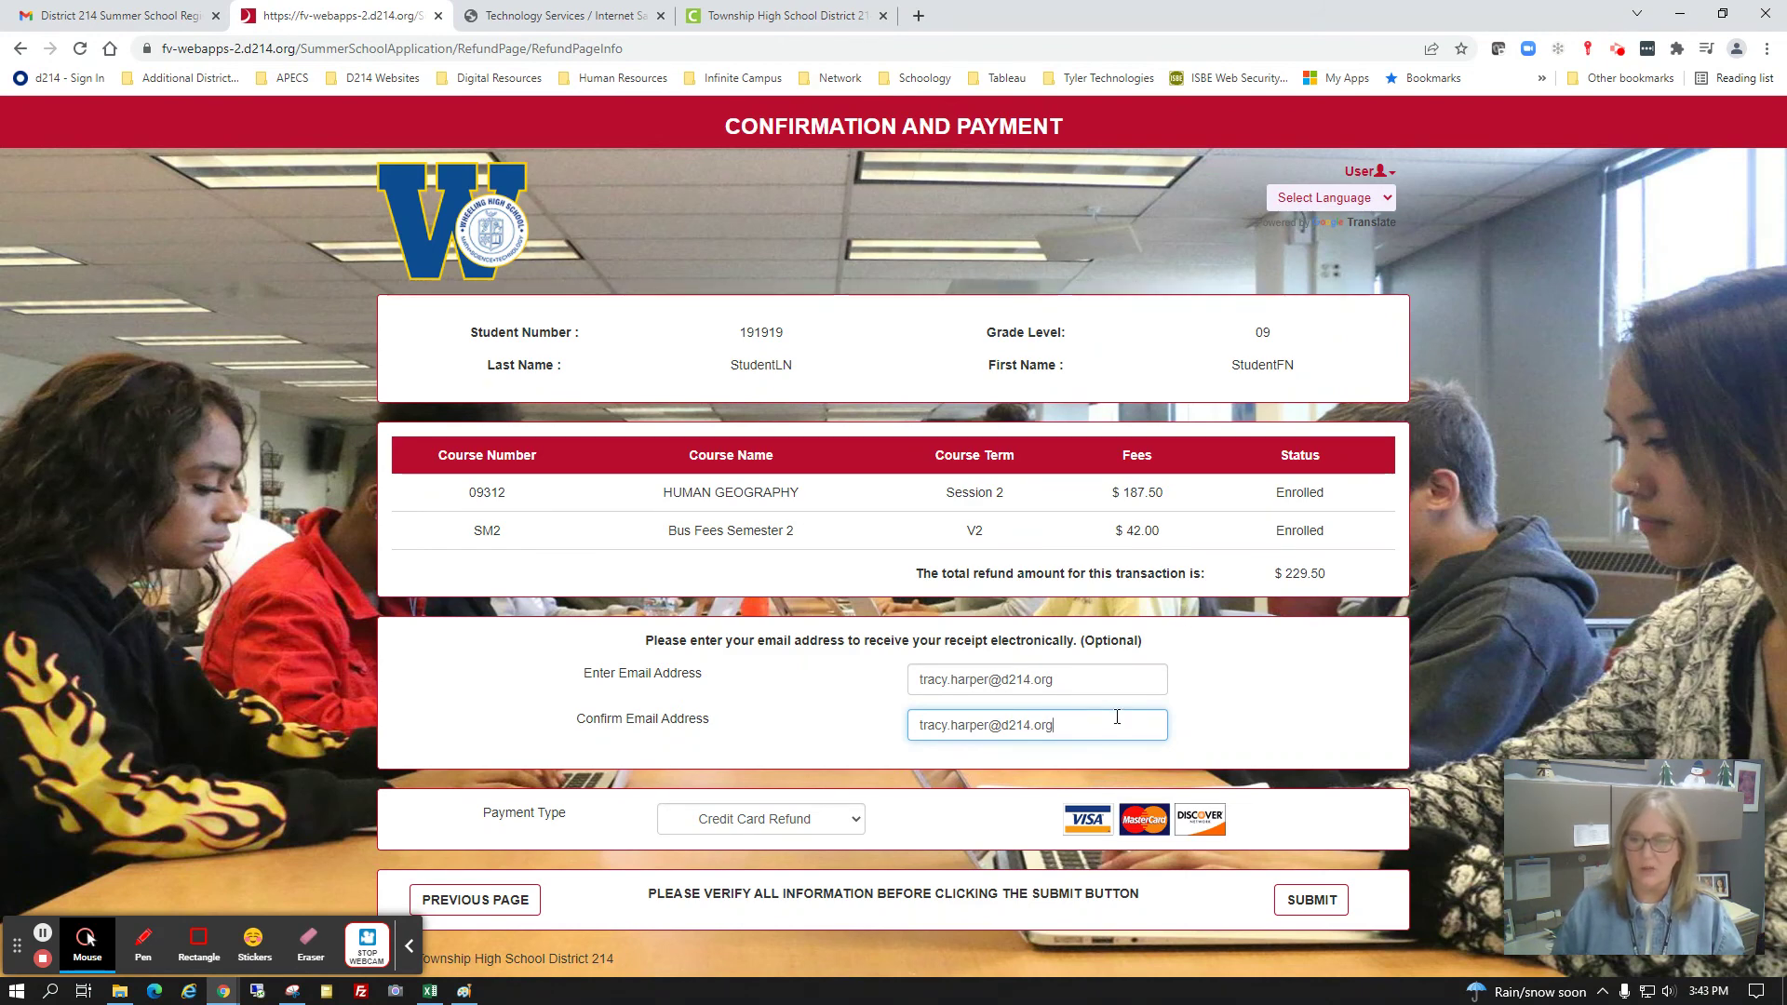
# Step: Keep Credit Card Refund as the payment type and submit the $229.50 refund
pyautogui.click(758, 823)
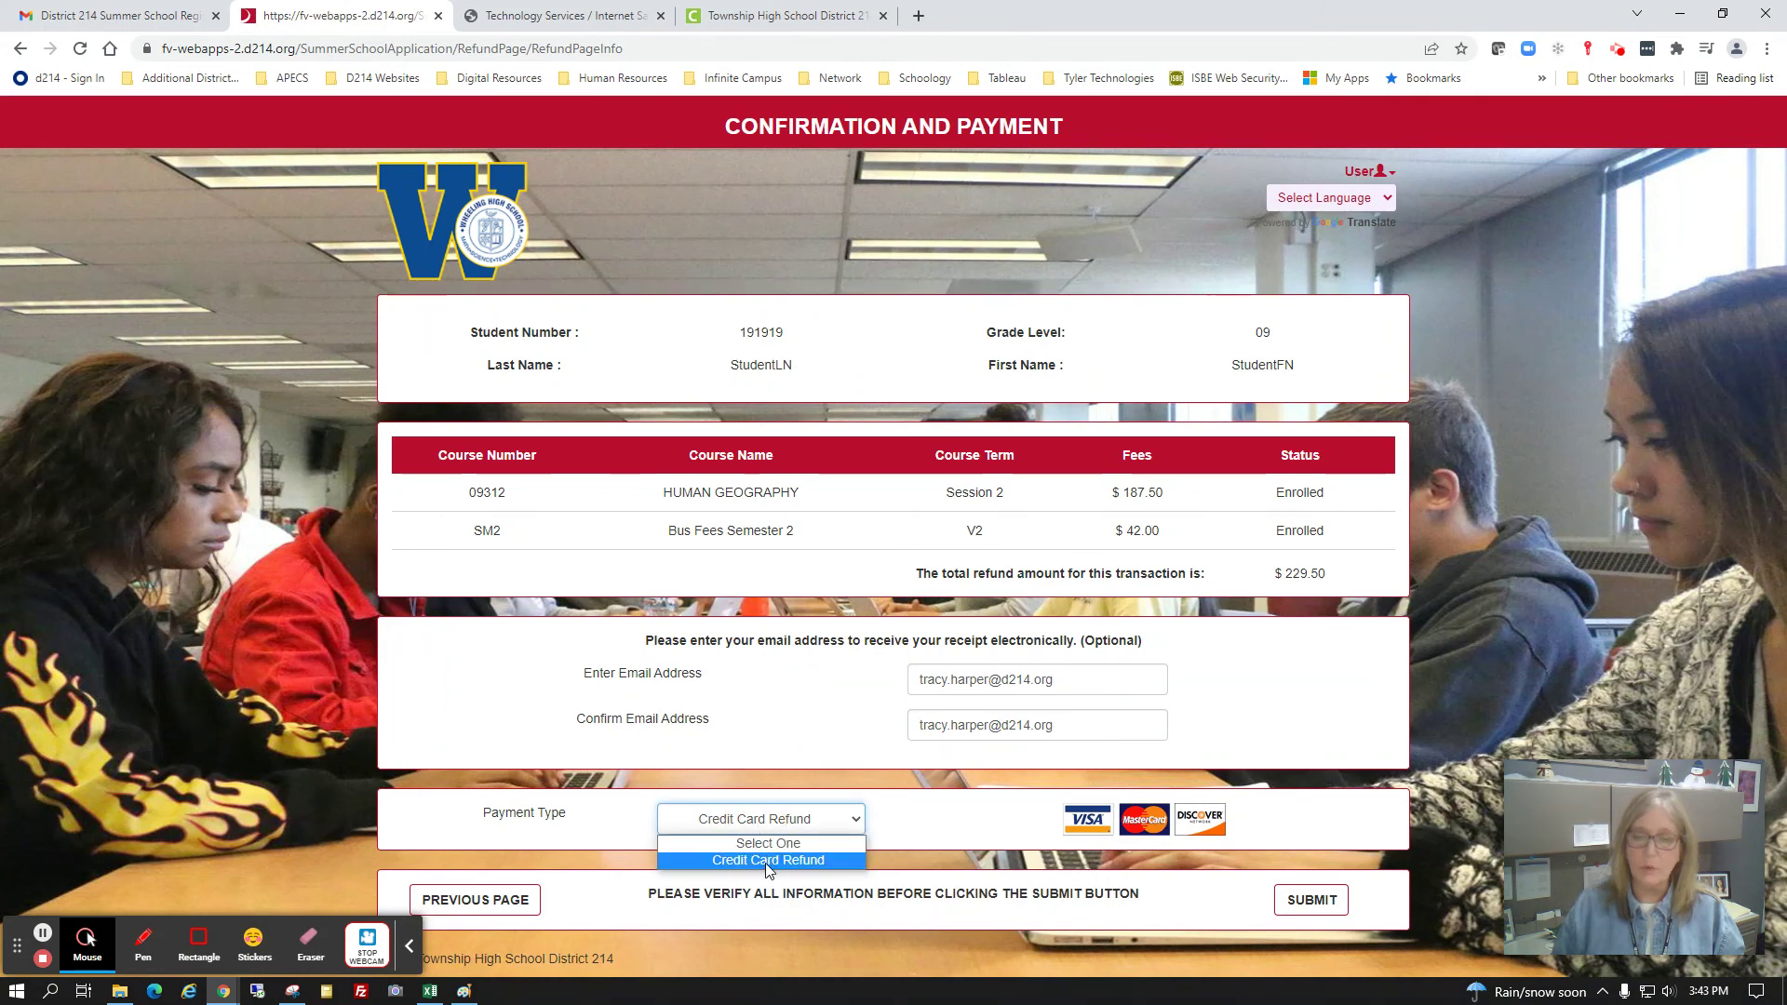
pyautogui.click(767, 859)
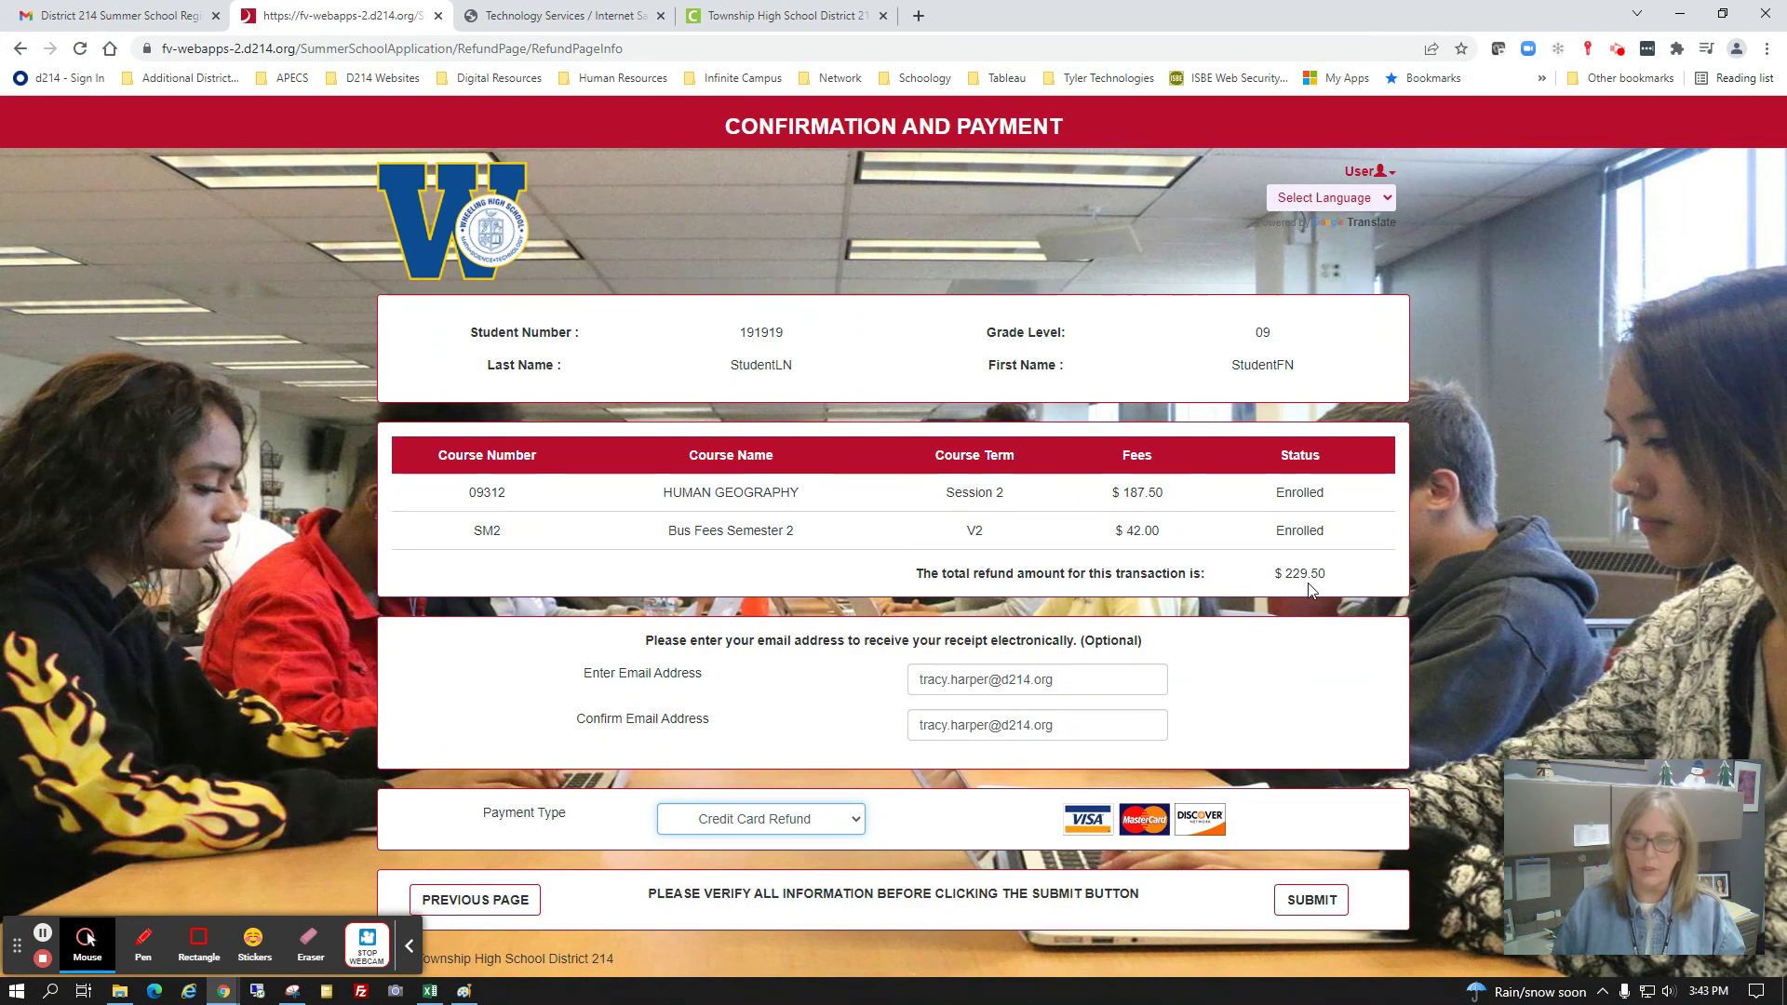
pyautogui.click(1313, 900)
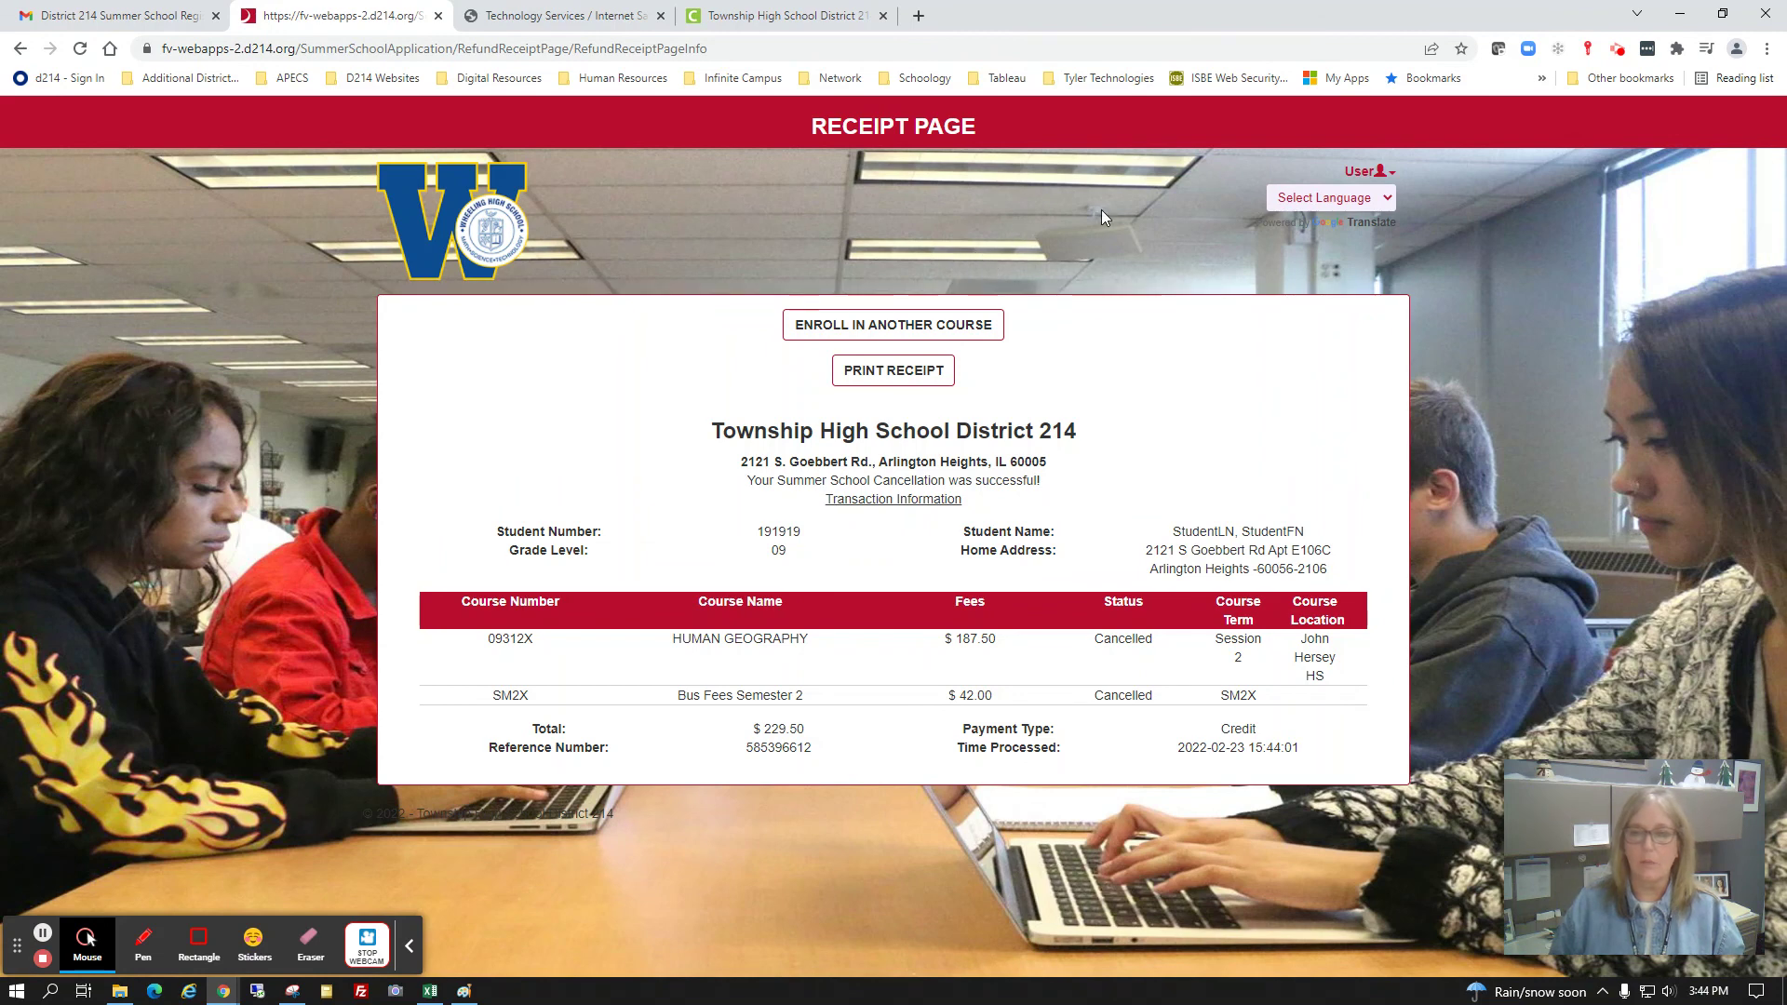
# Step: Review the course list showing only Biology and Semester 1 bus fees, then log out
pyautogui.click(907, 327)
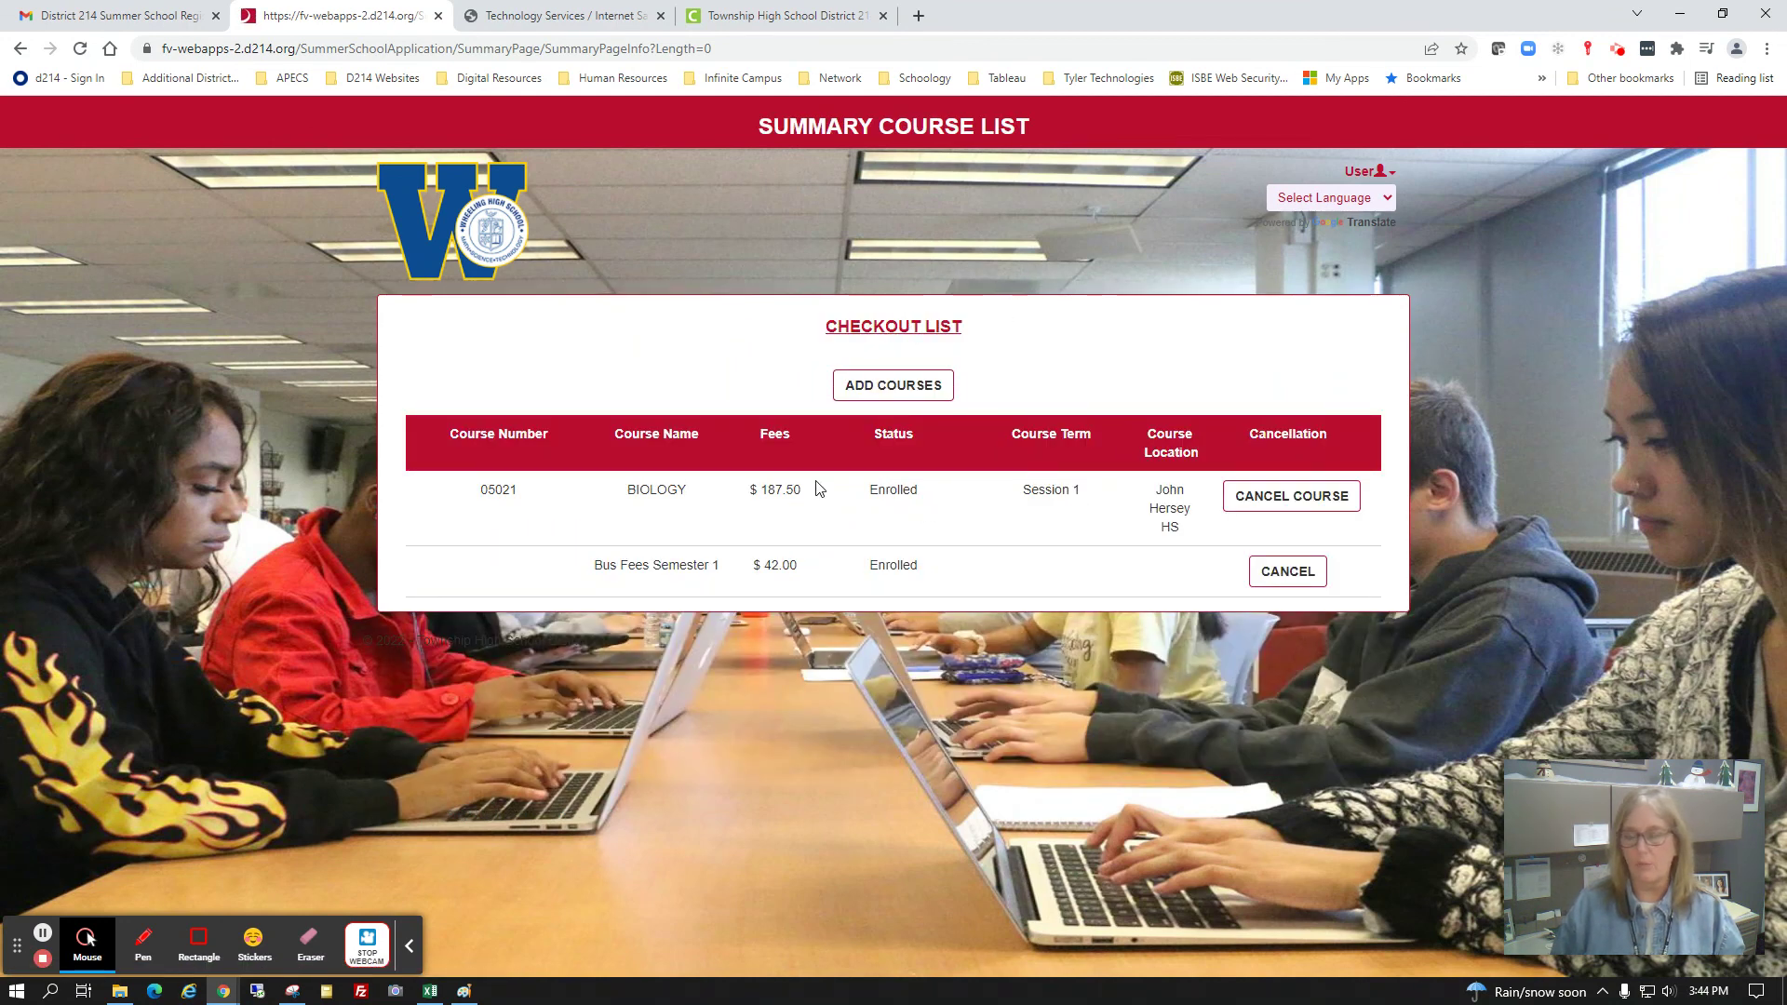
pyautogui.click(1353, 175)
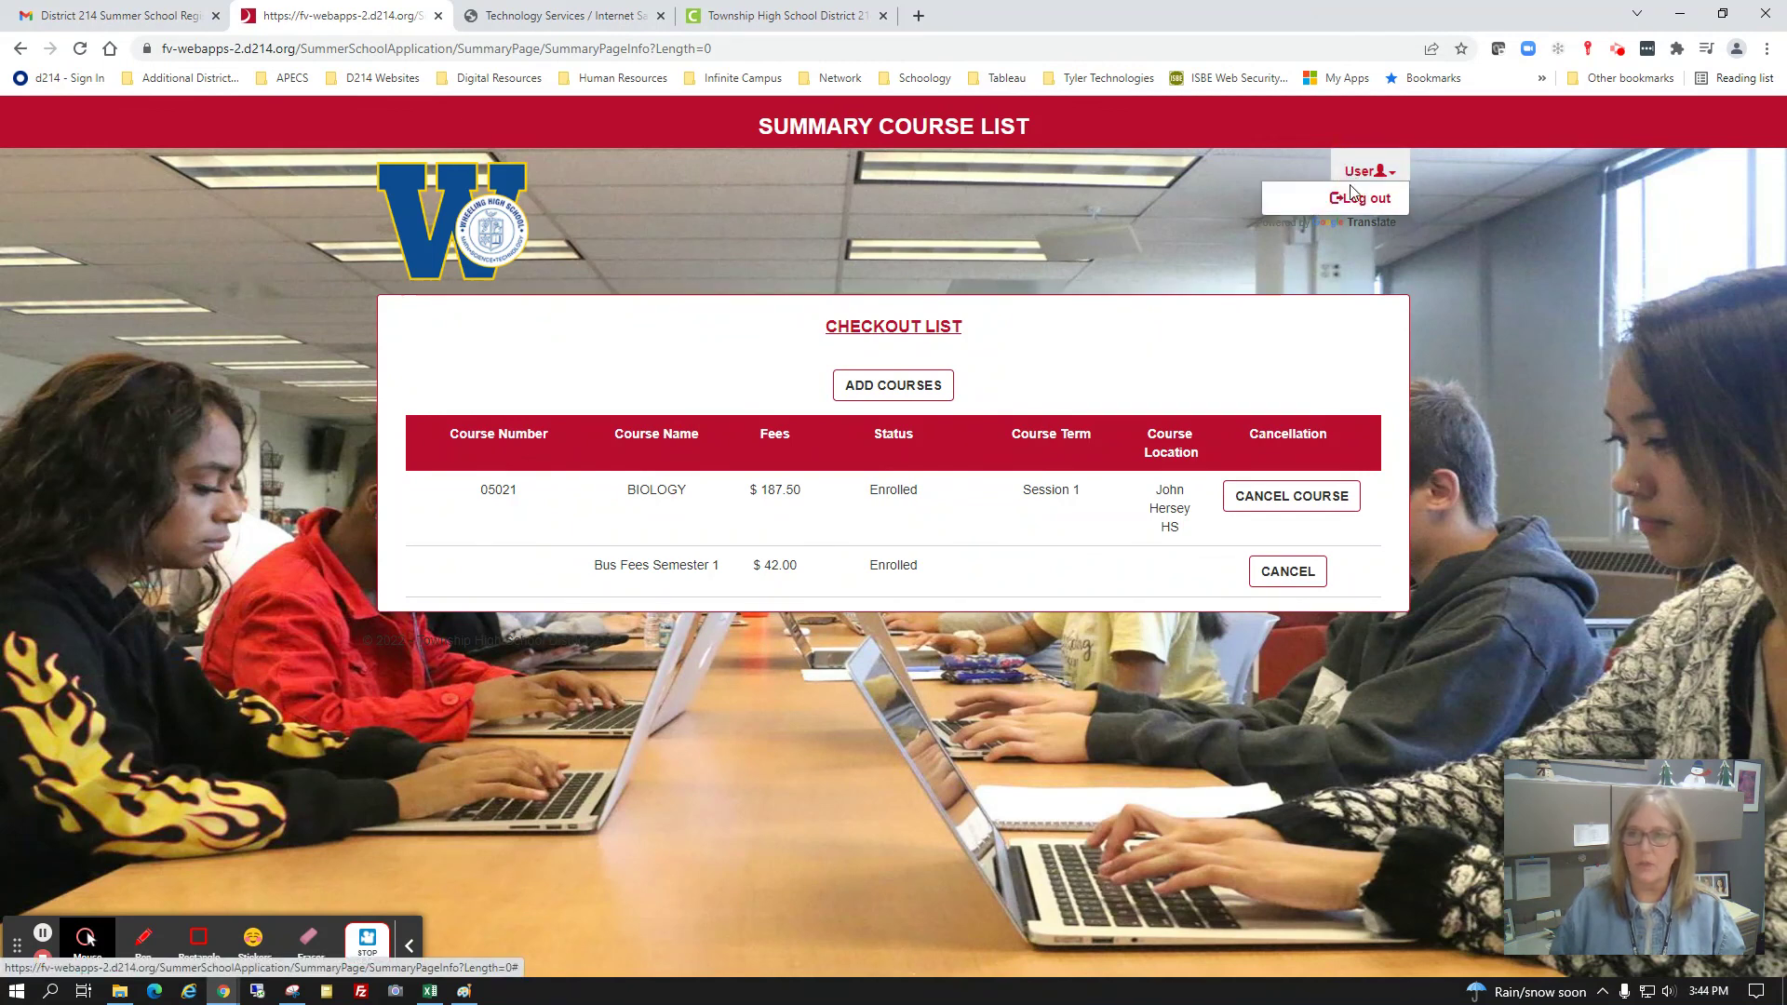
pyautogui.click(1359, 204)
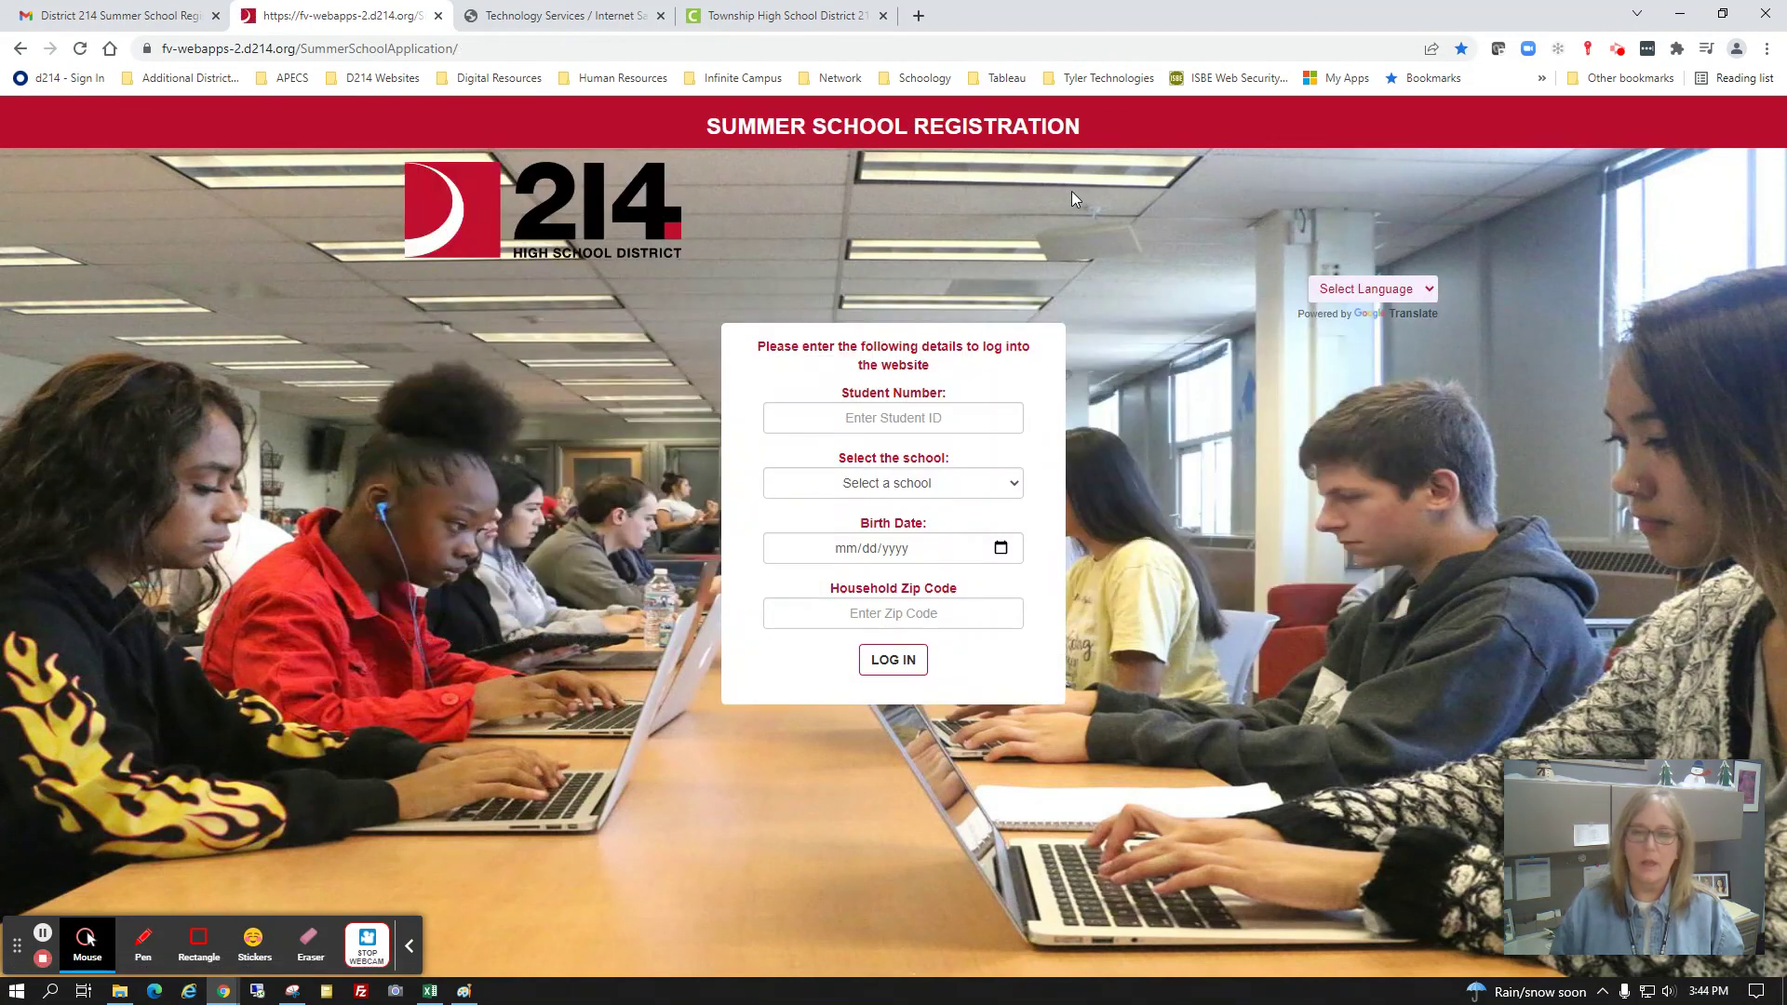